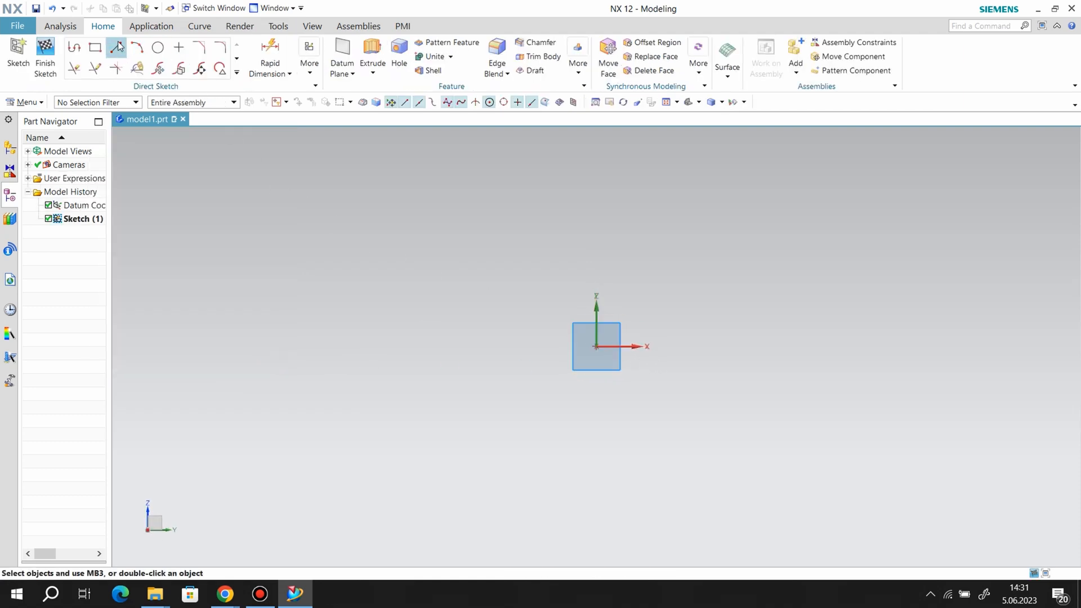
Step: Sketch a horizontal line about 139 long running left from the origin
click(118, 47)
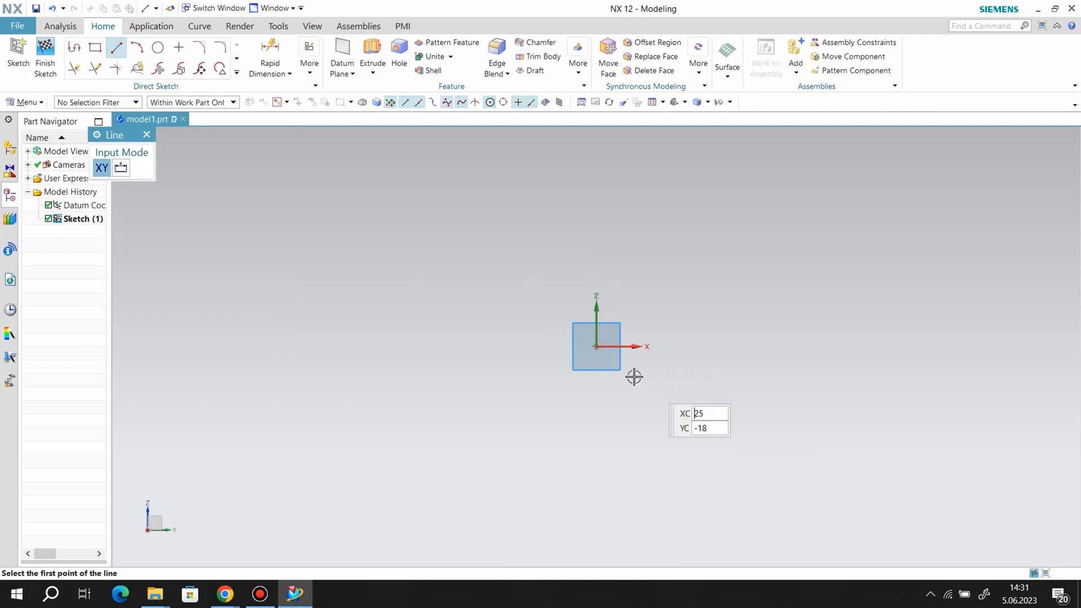
click(596, 346)
click(321, 346)
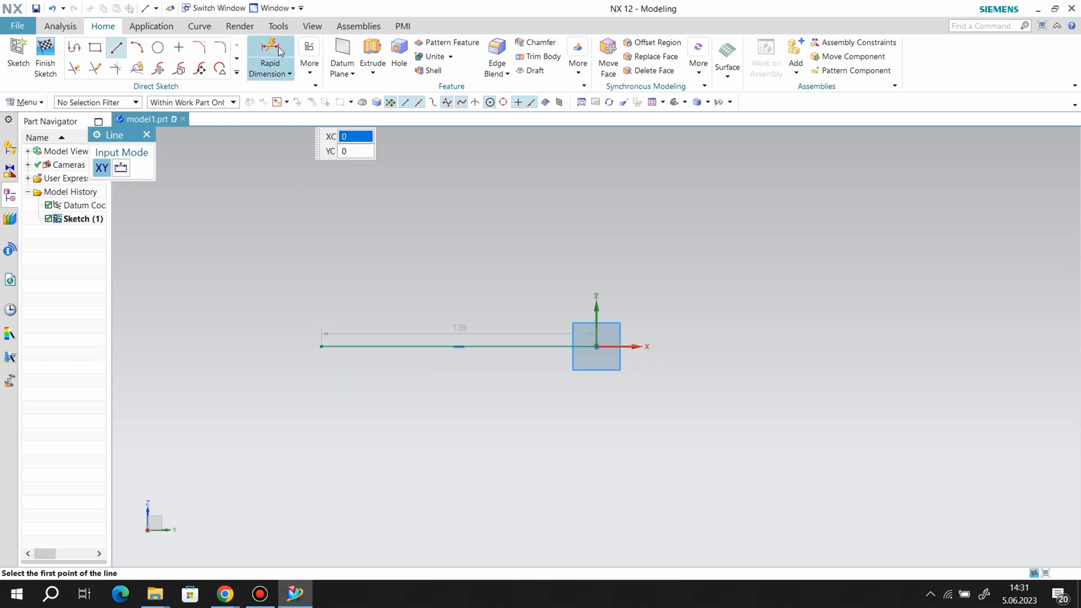
Step: Dimension the horizontal line and set its length to 135
click(280, 48)
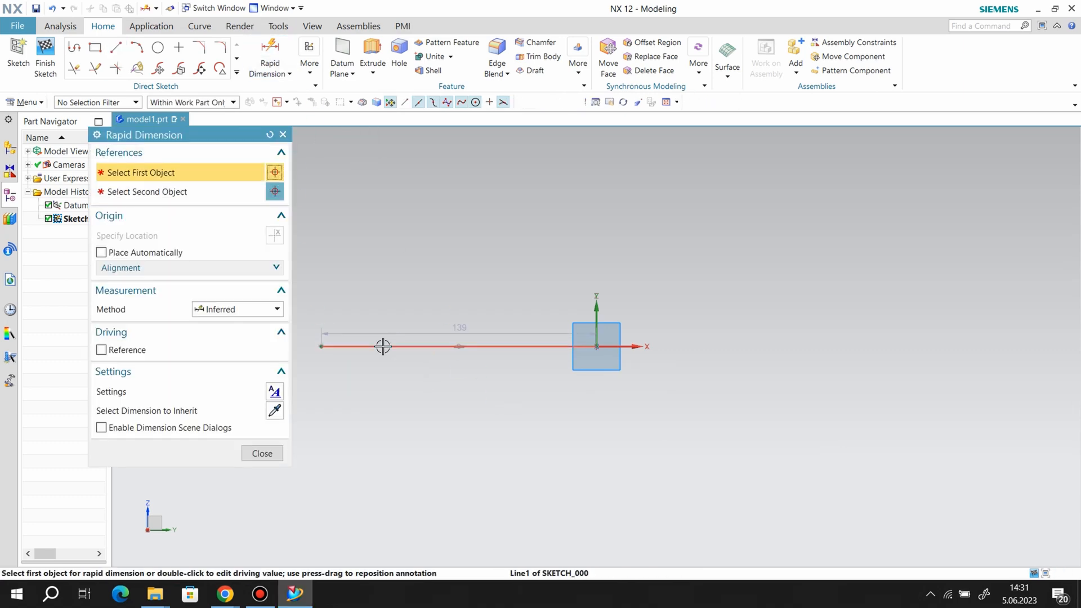
click(383, 346)
click(454, 309)
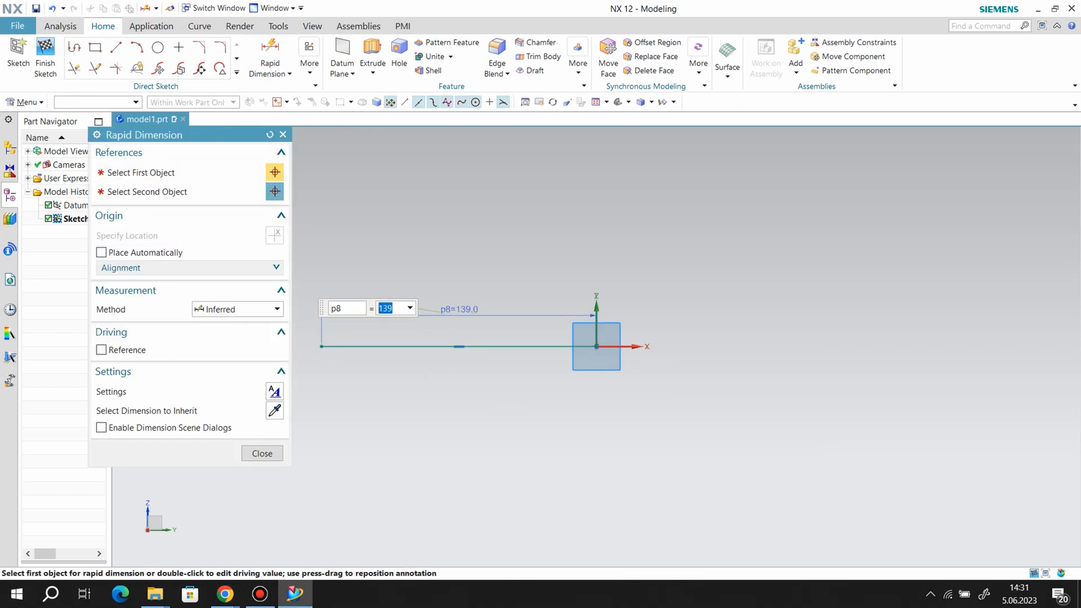
text(135)
key(Return)
Step: Sketch a vertical line about 30 long straight down from the origin
click(123, 46)
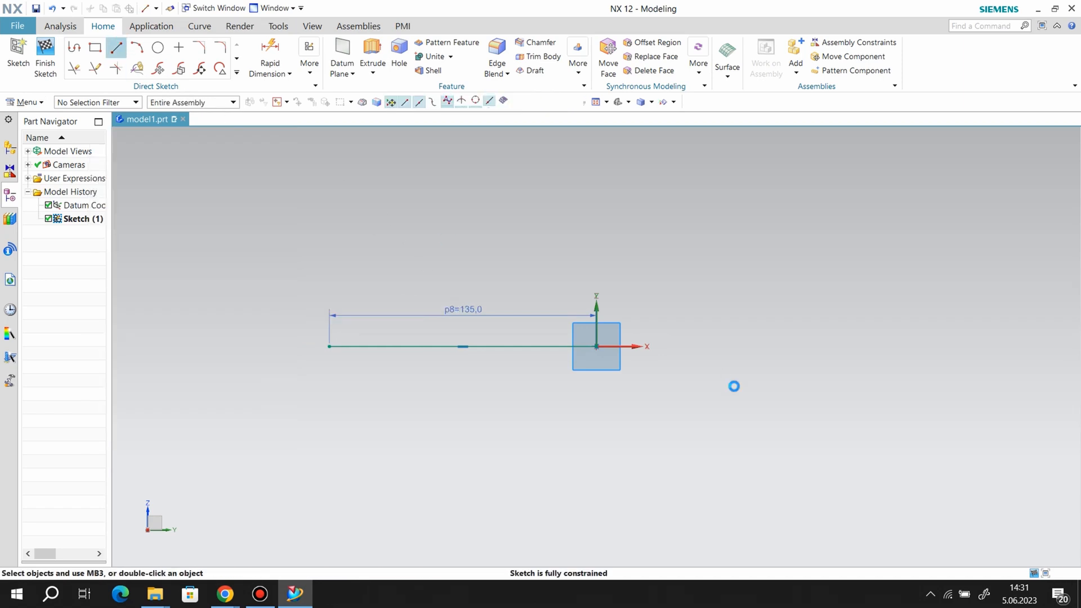
click(596, 346)
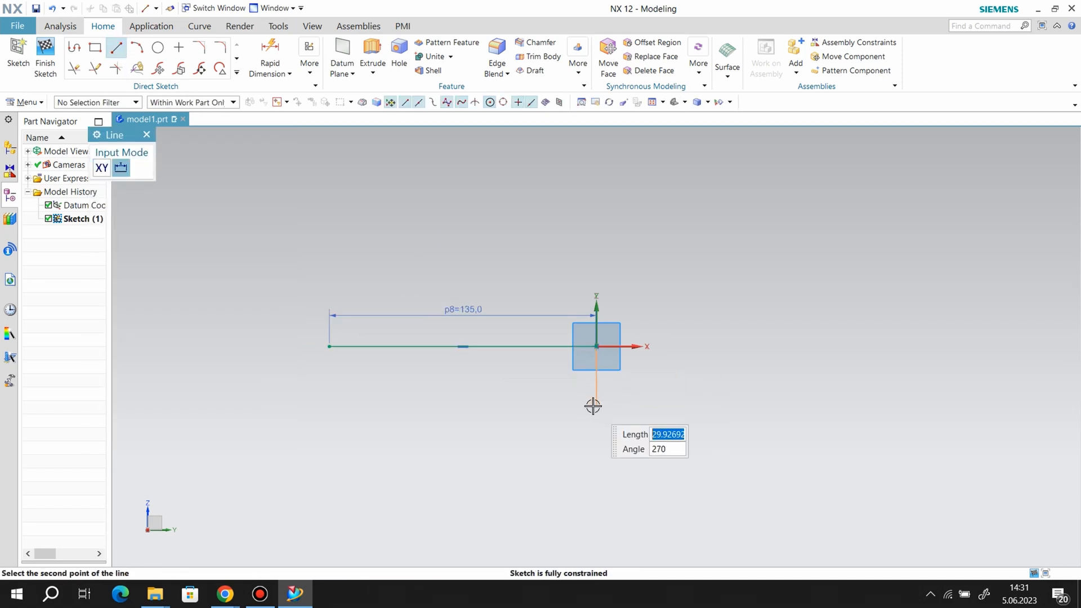
click(598, 406)
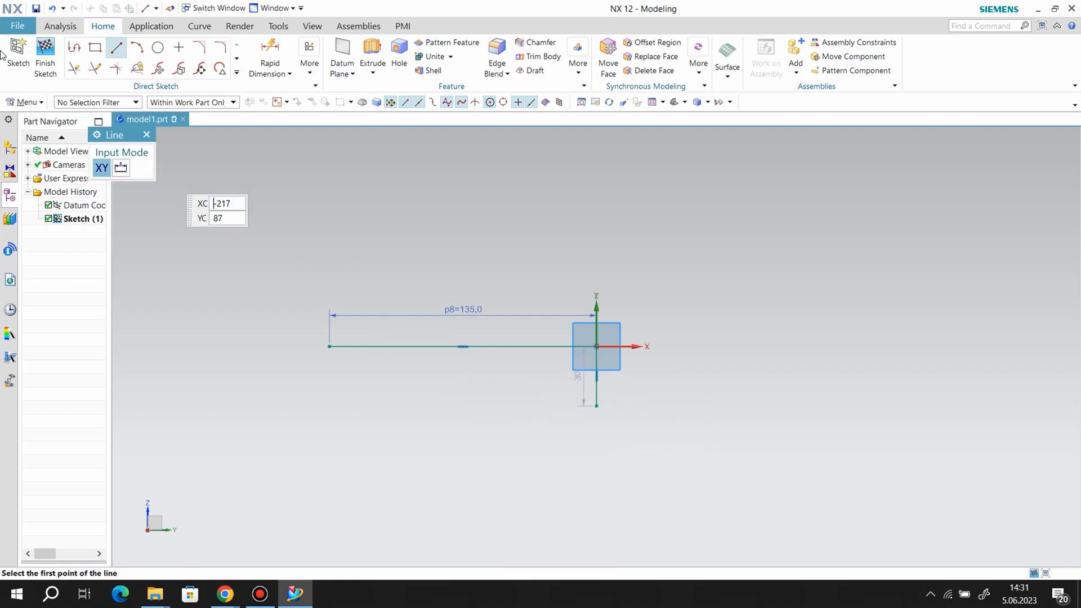
click(137, 50)
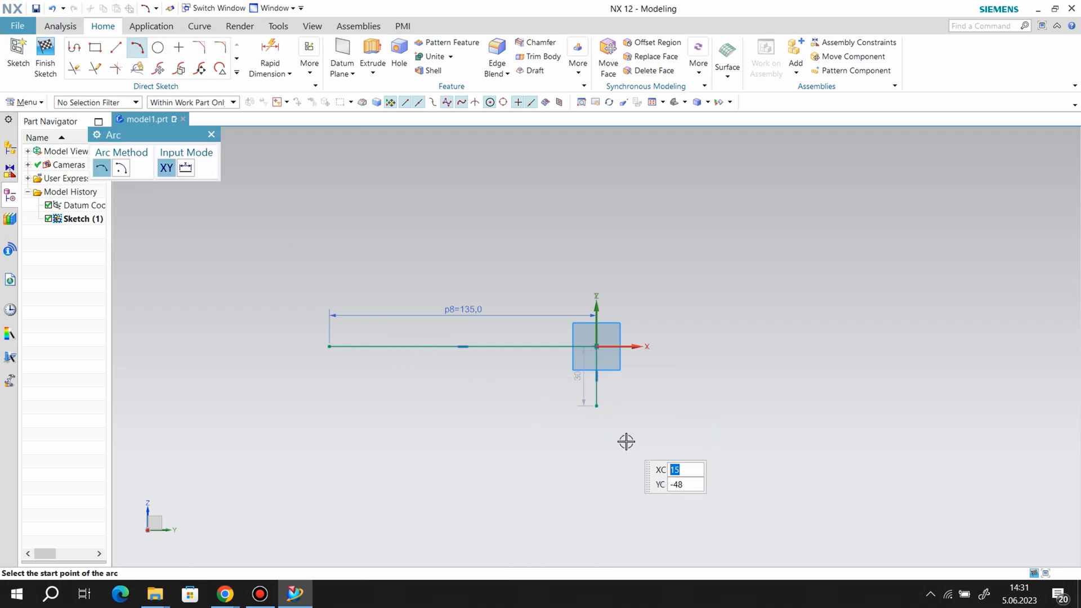
click(596, 406)
click(551, 406)
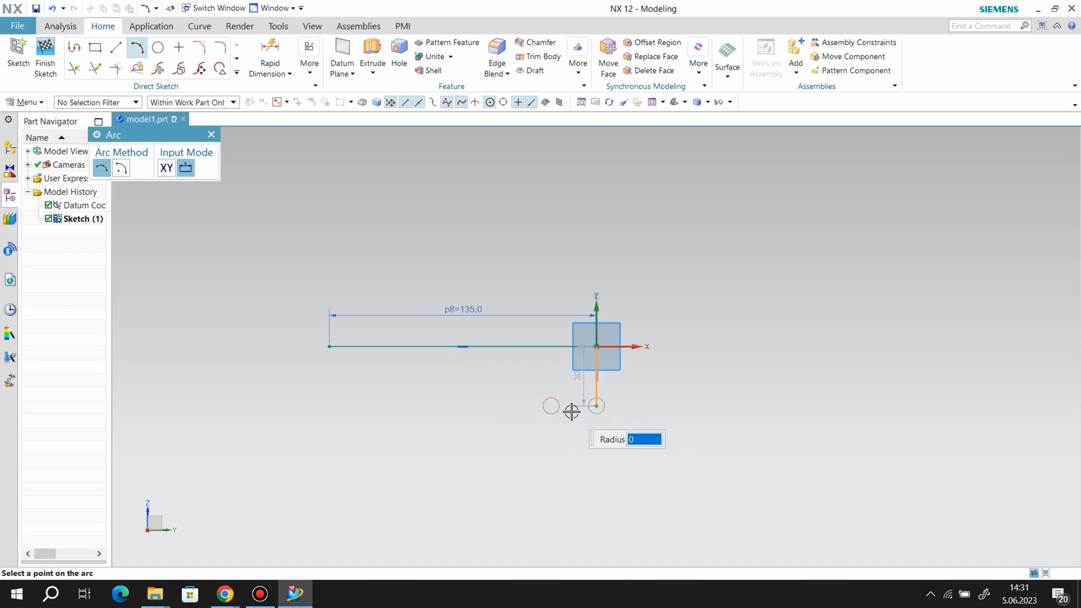
scroll(579, 419, up, 3)
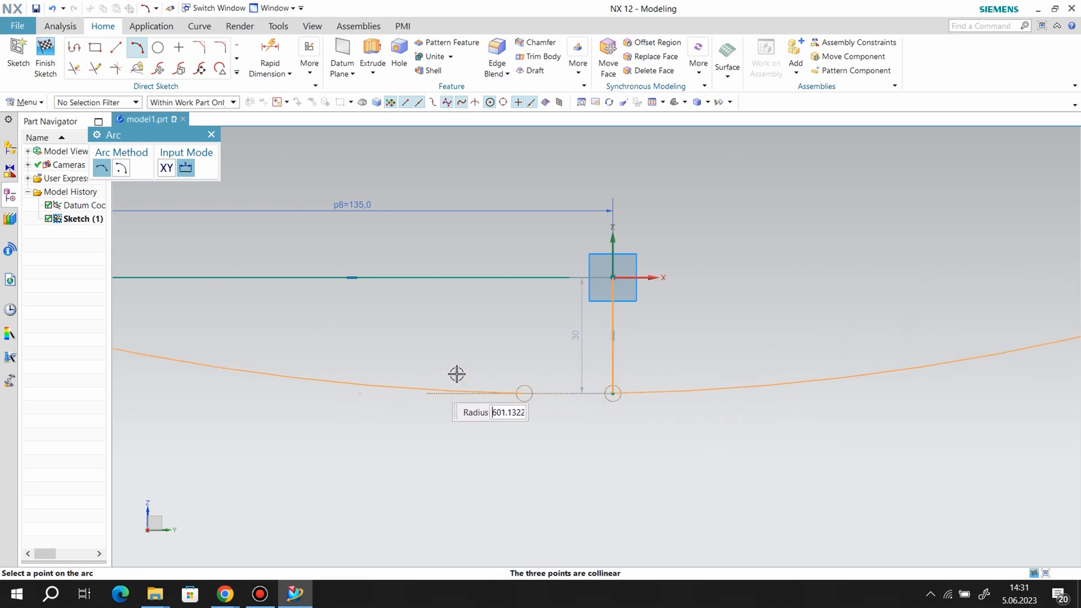
key(Escape)
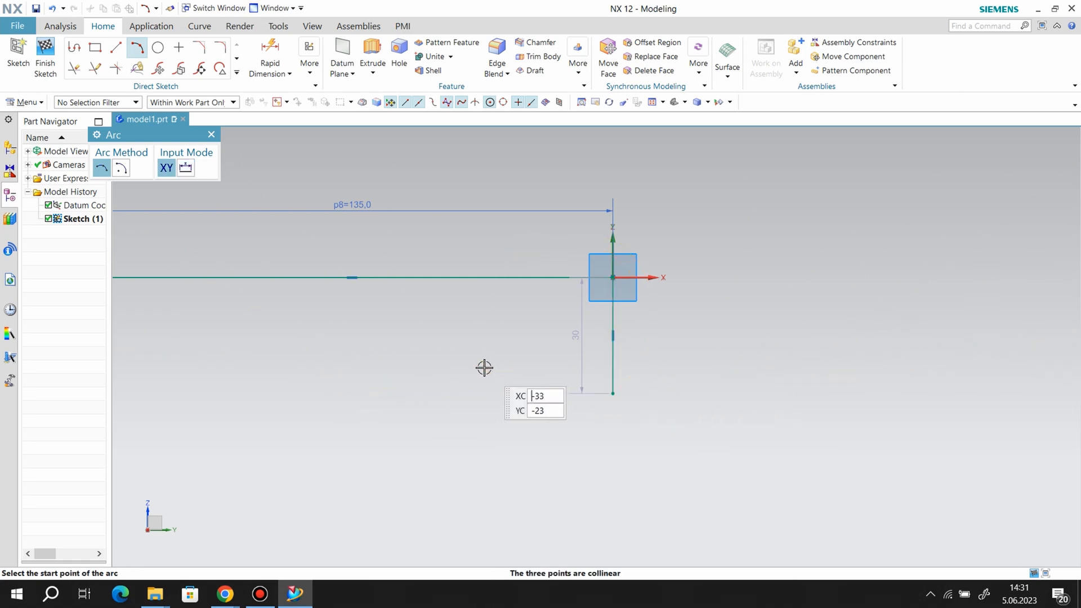
Step: Sketch a short slanted line about 21 long, running up and left from the vertical line's lower end
click(116, 47)
click(613, 393)
click(538, 367)
Step: Sketch a downward-bulging arc of about 87.5 radius, running left from the slanted line's free end
click(116, 47)
click(137, 46)
click(538, 367)
click(166, 366)
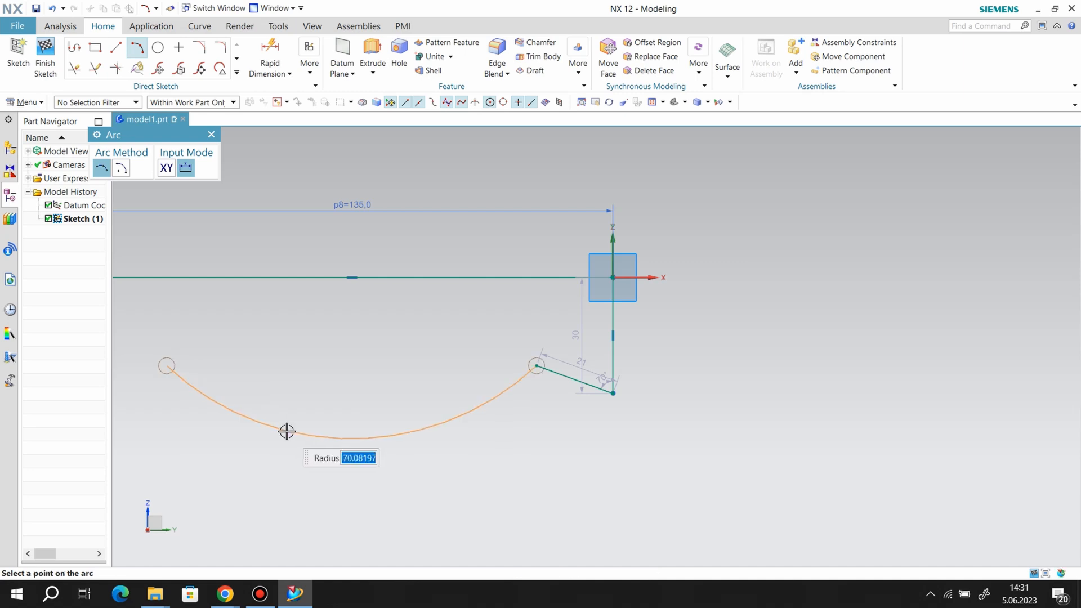
click(338, 421)
scroll(936, 349, down, 8)
scroll(647, 366, up, 5)
Step: Constrain the two endpoints of the bottom arc to be horizontally aligned
click(309, 72)
click(349, 132)
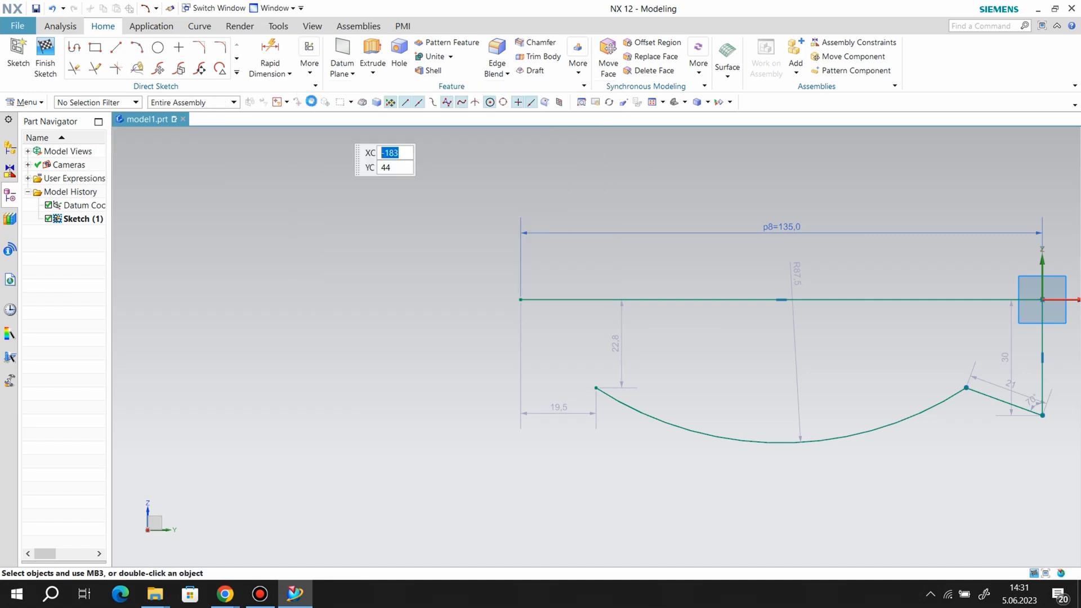
click(597, 387)
click(963, 386)
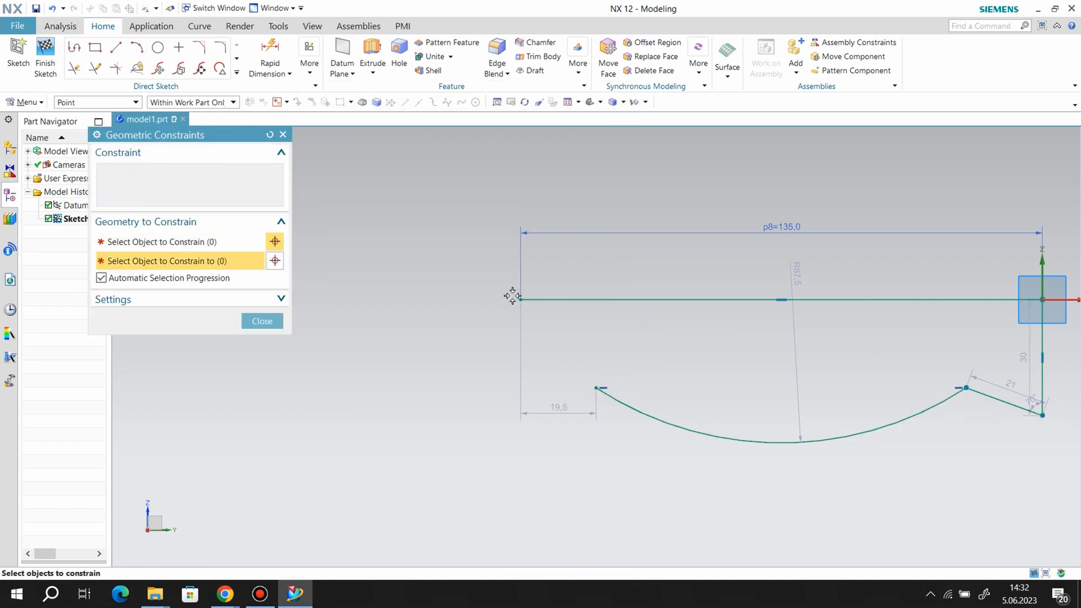
click(262, 319)
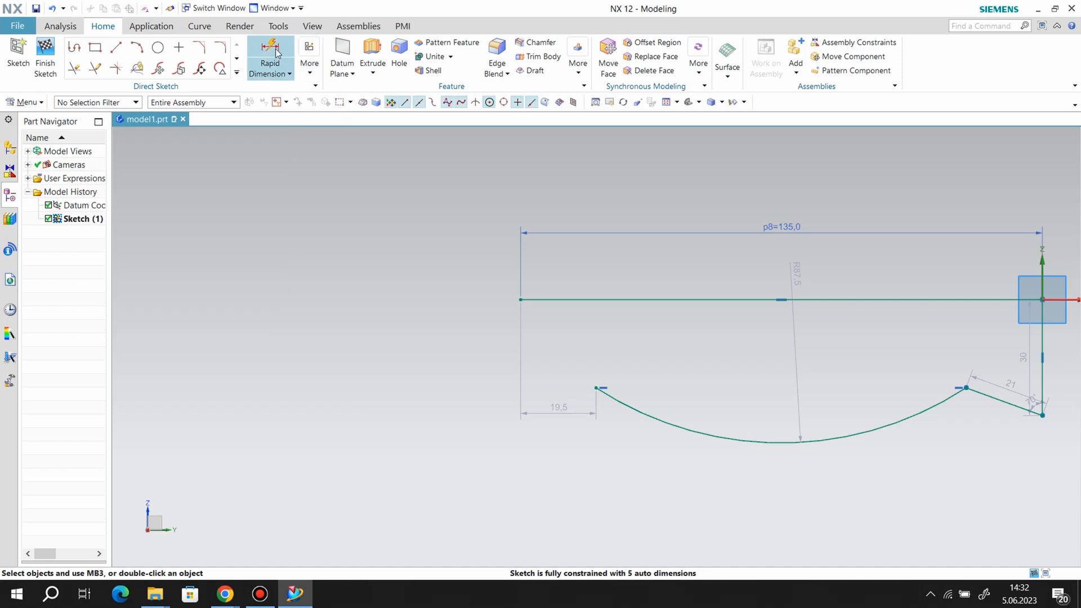
Step: Dimension the vertical distance from the bottom arc's right endpoint to the upper horizontal line and set it to 27
click(966, 386)
click(777, 298)
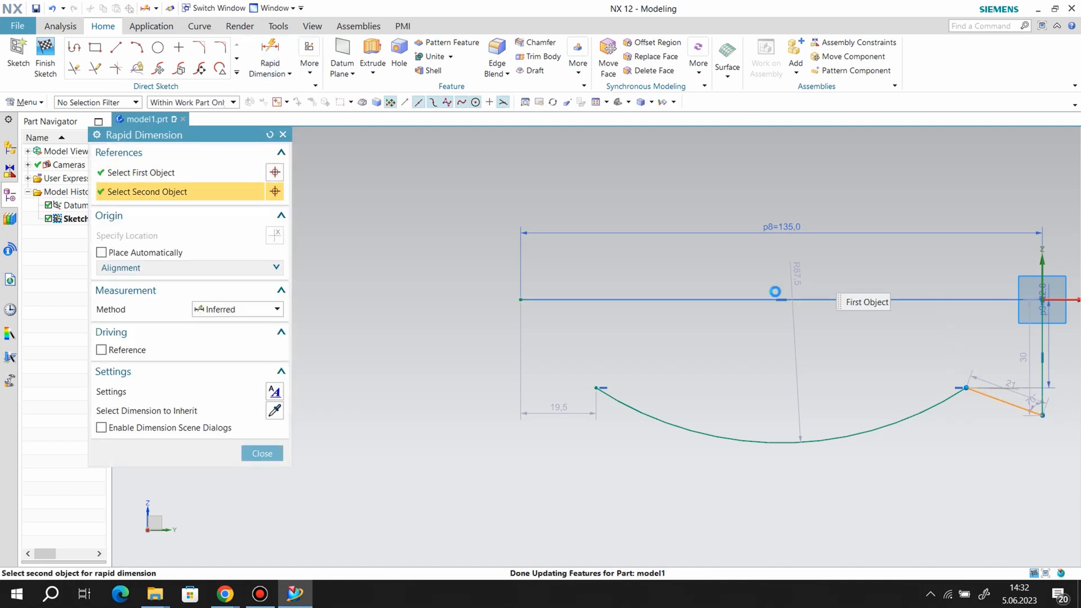
scroll(724, 292, down, 2)
click(998, 333)
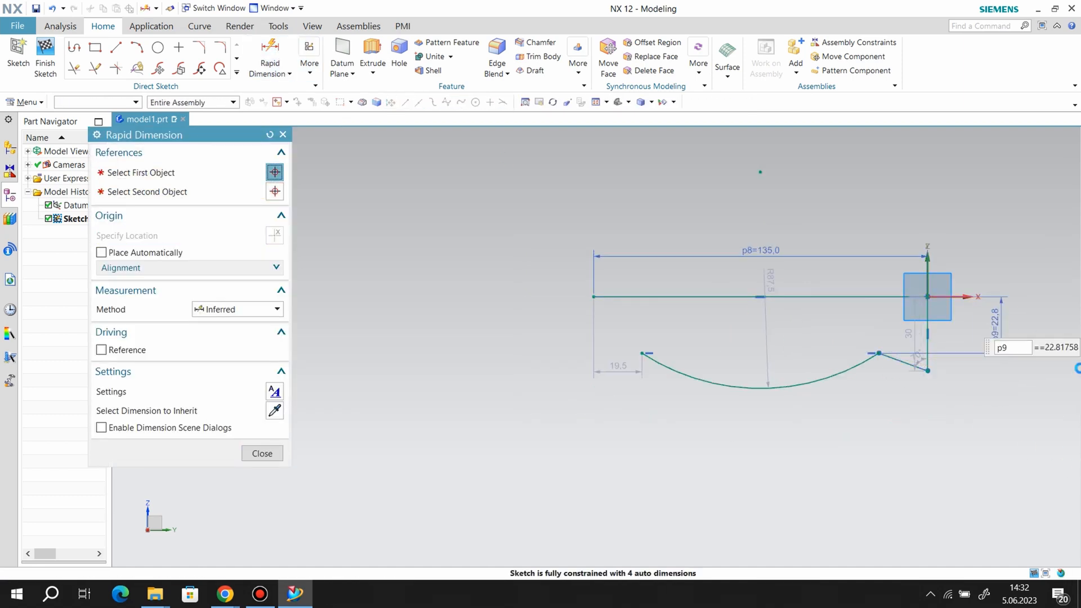
text(27)
key(Return)
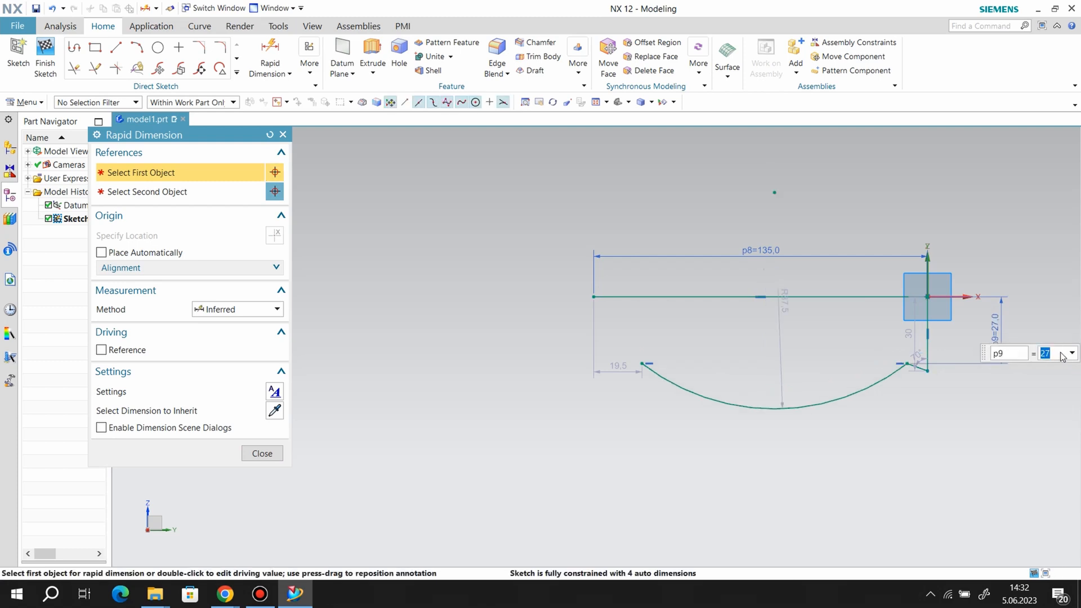
click(269, 465)
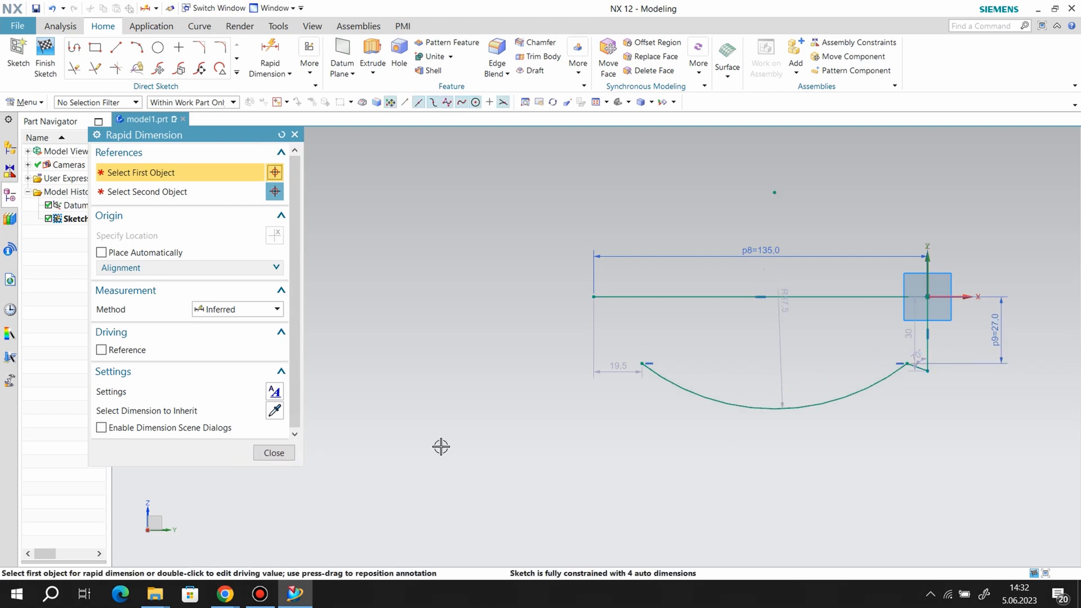
Step: Set the bottom arc's radius to 200
double_click(779, 331)
text(200)
key(Return)
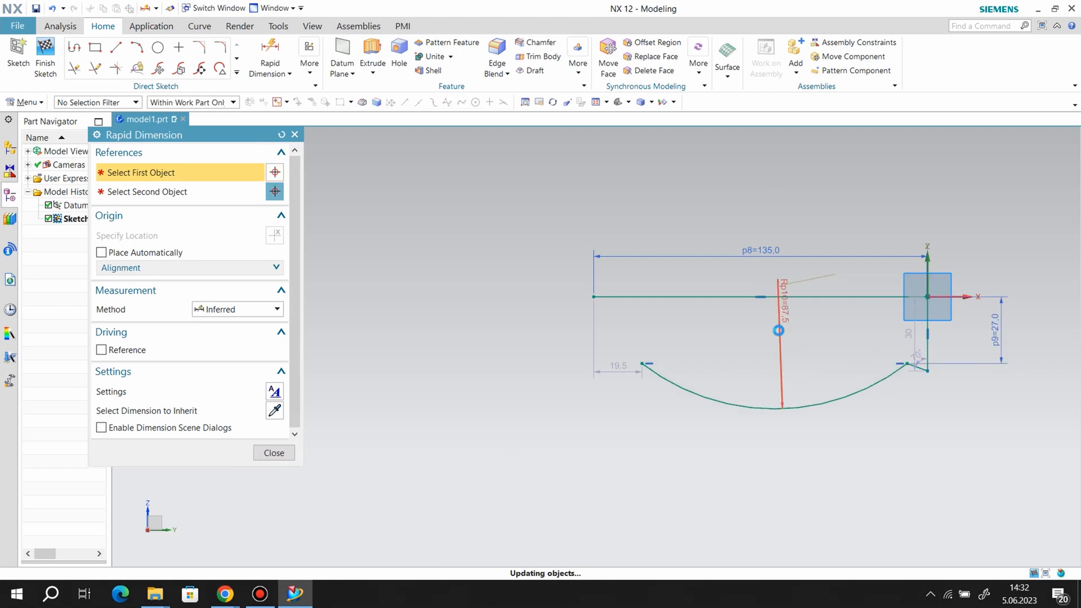
click(274, 454)
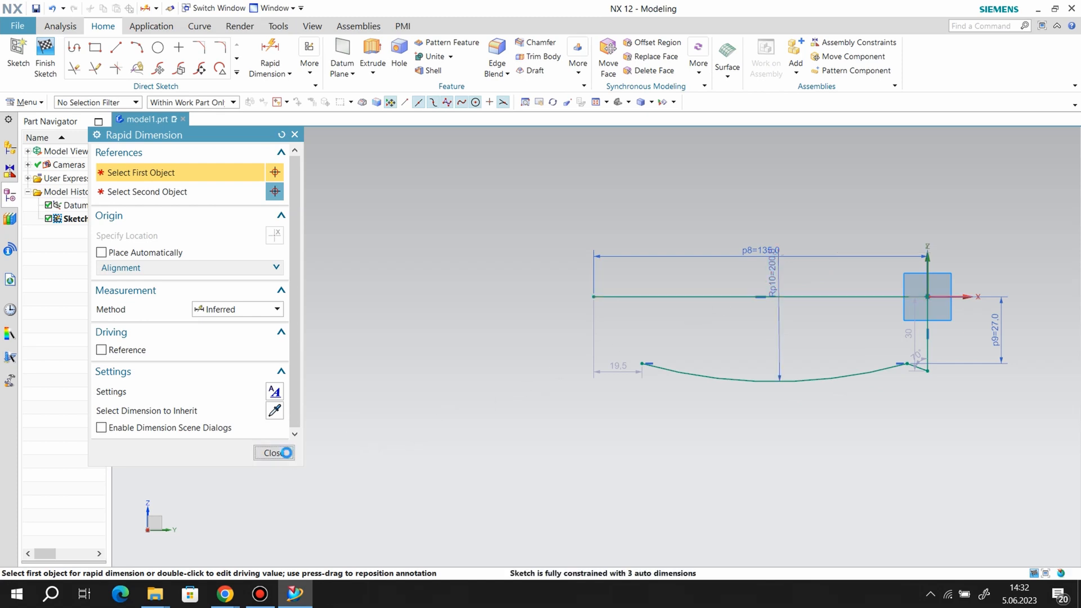
Step: Sketch a left-bulging semicircular arc of about 19.2 radius, running down from the left end of the upper horizontal line
scroll(921, 366, up, 3)
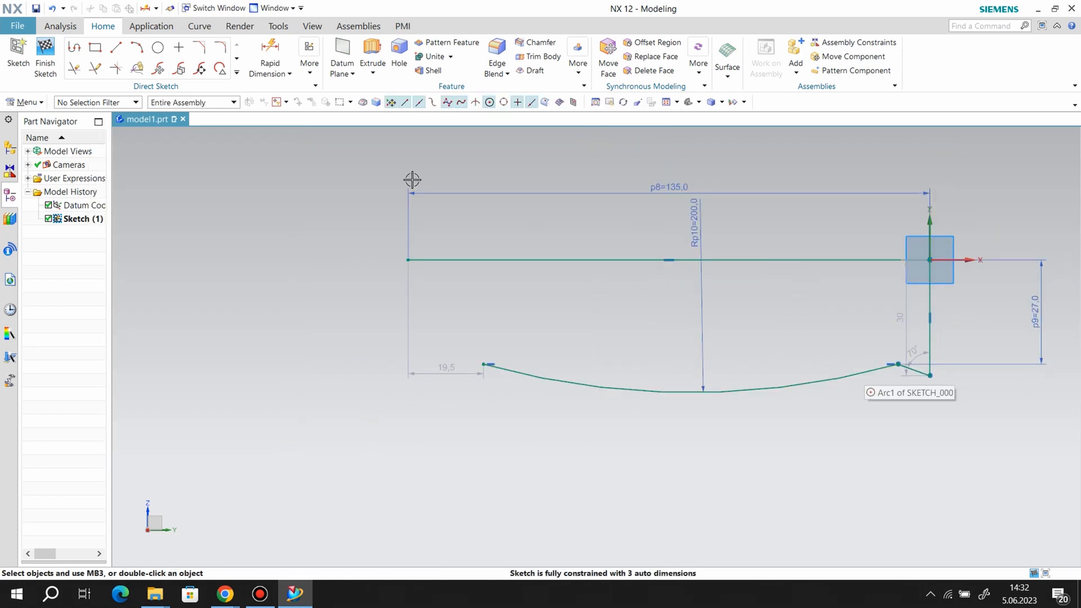
click(138, 49)
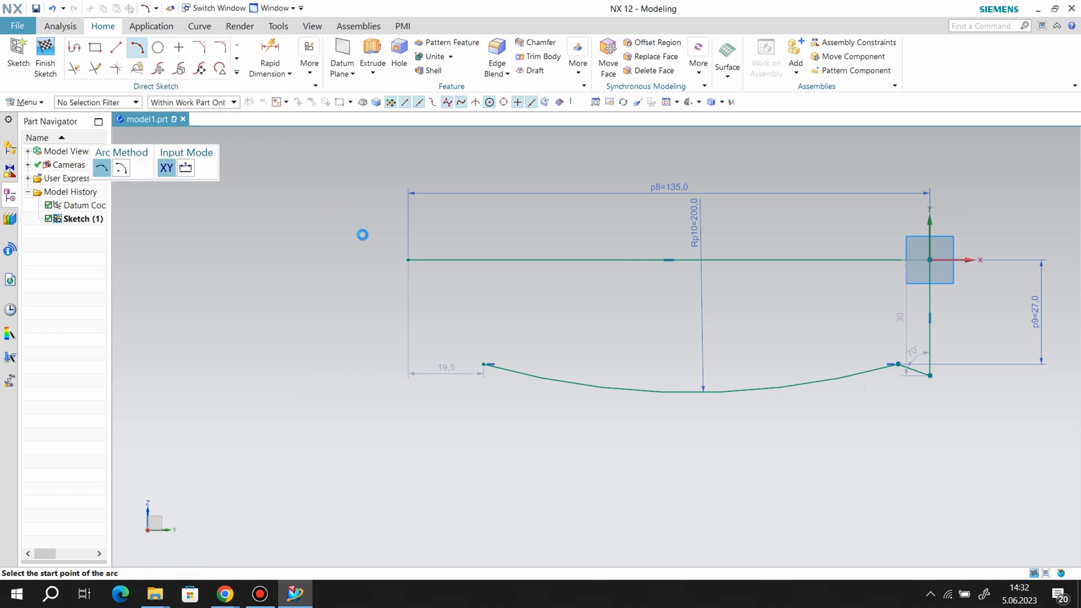
click(408, 260)
click(408, 408)
click(356, 328)
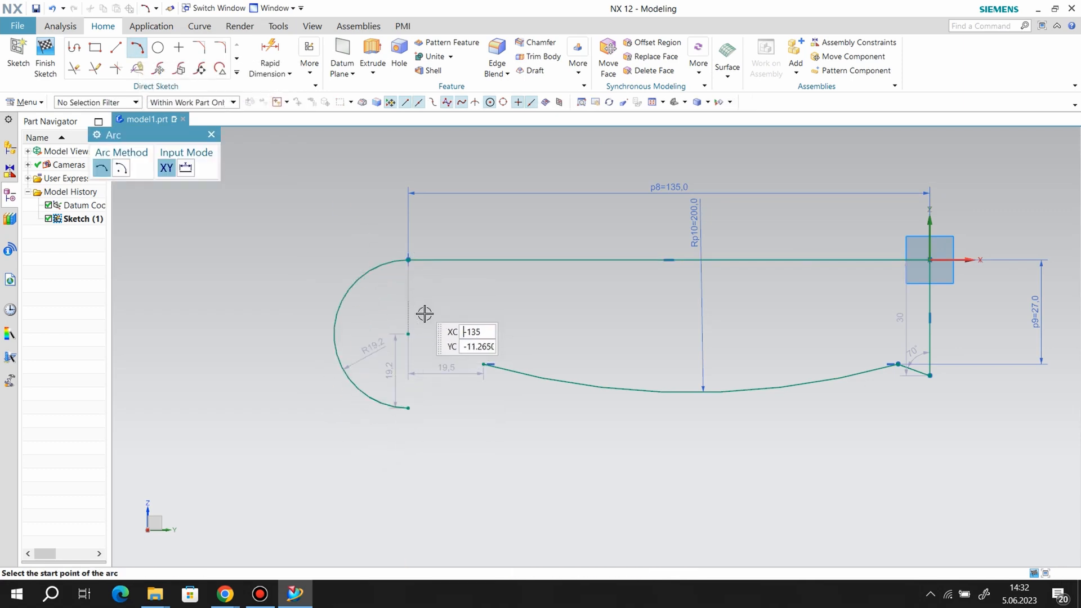
Step: Close the profile with a line from the left arc's lower end to the bottom arc's left endpoint
click(116, 47)
click(408, 408)
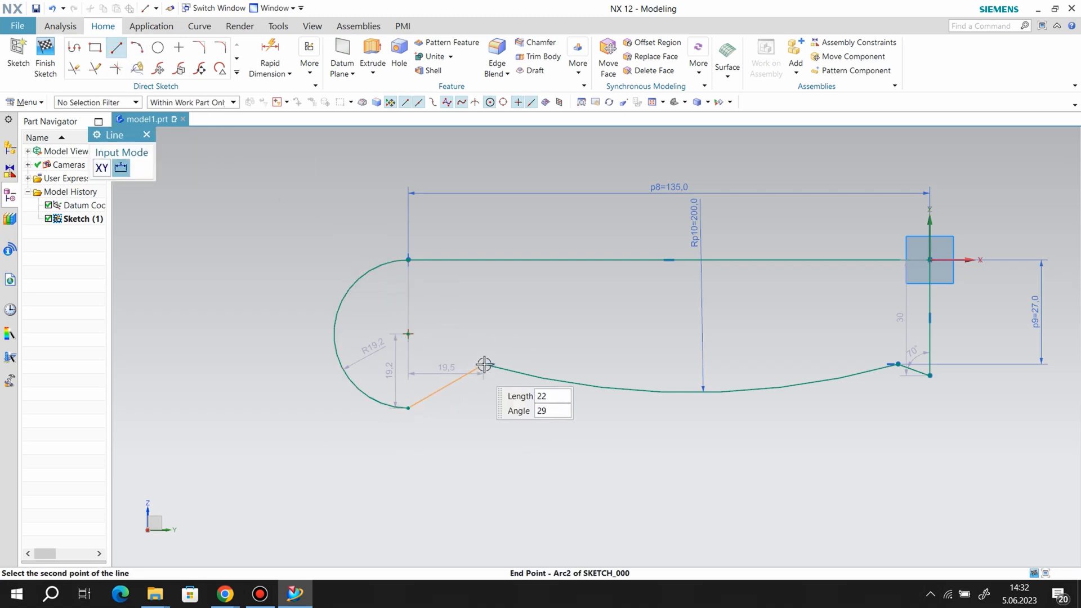
click(484, 365)
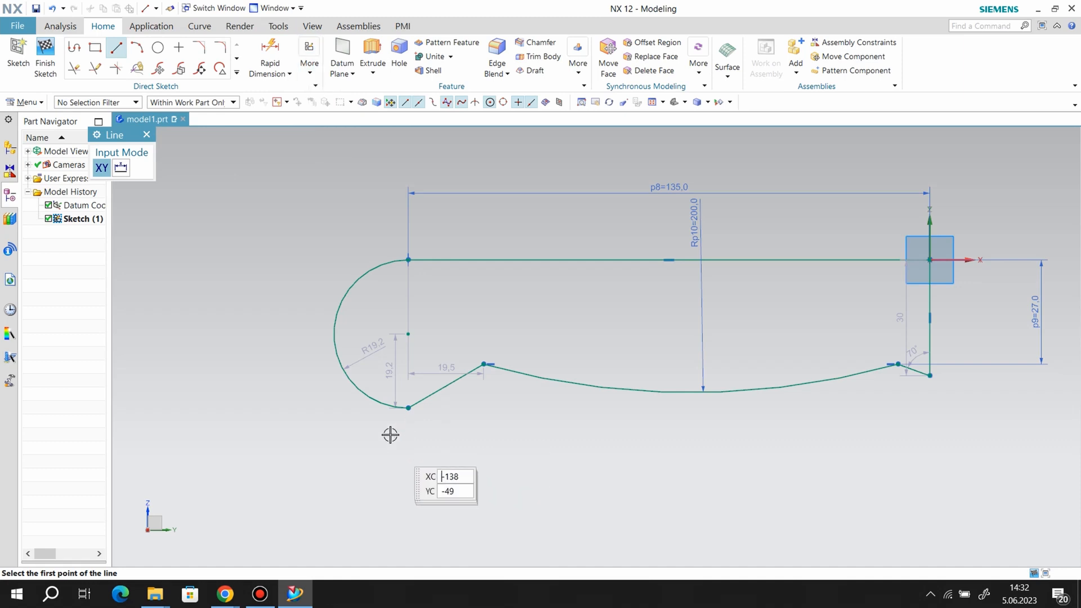
Step: Apply vertical alignment constraints between the left arc's center and its lower and upper endpoints
click(310, 64)
click(331, 109)
click(127, 194)
click(409, 335)
click(406, 409)
click(408, 331)
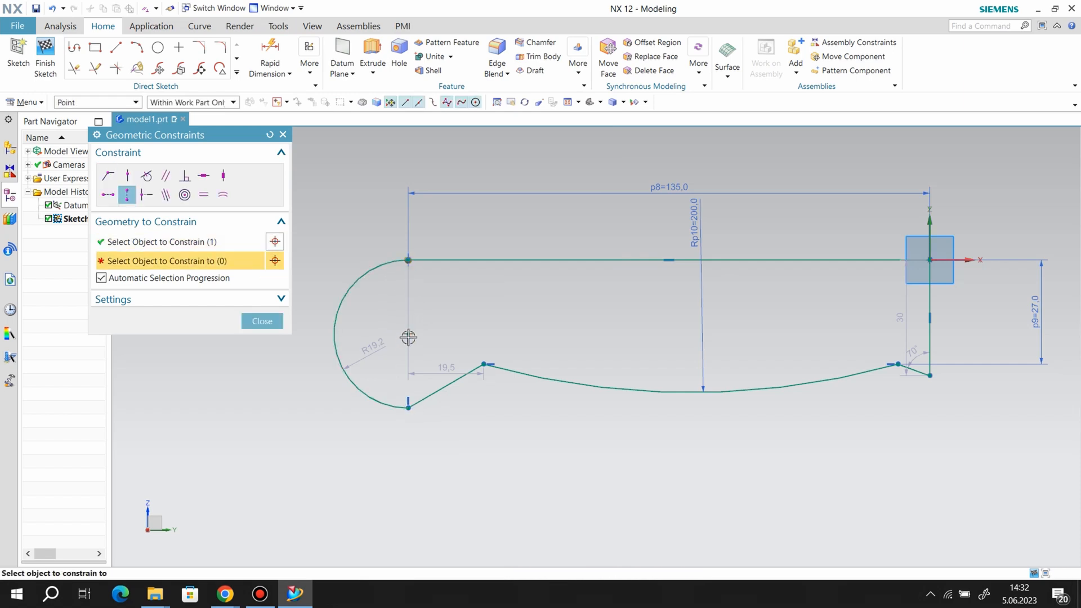
click(408, 337)
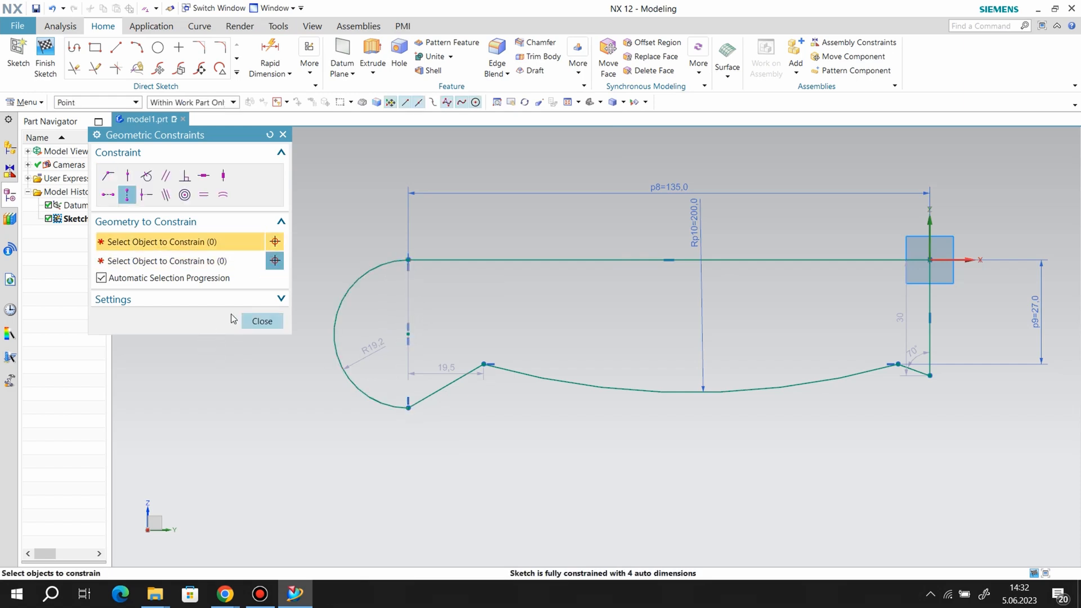
Step: Dimension the left arc's diameter and set it to 16*2
click(279, 52)
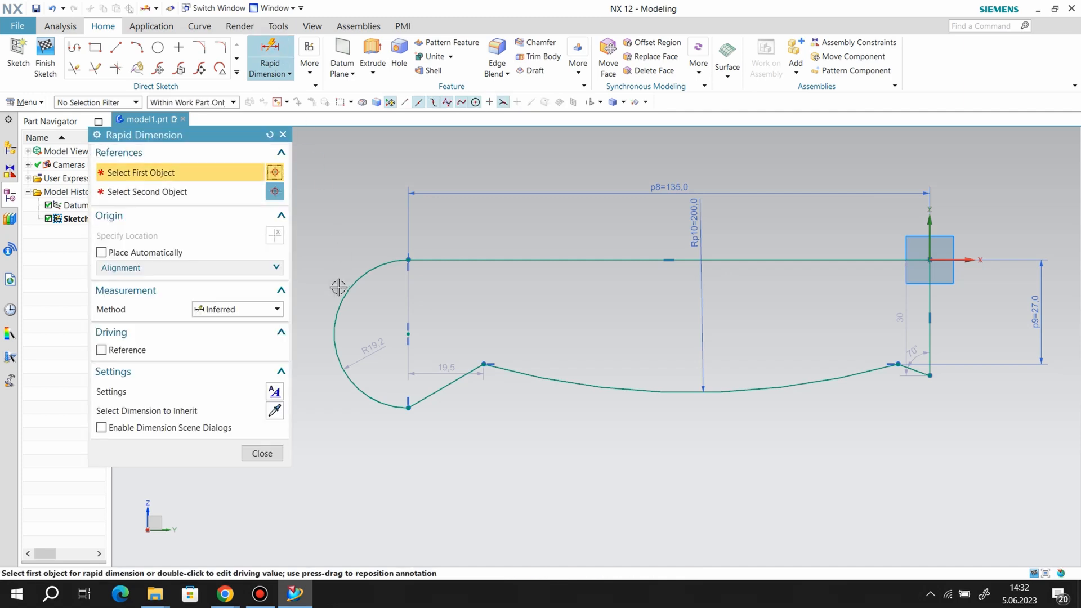
click(337, 310)
click(346, 262)
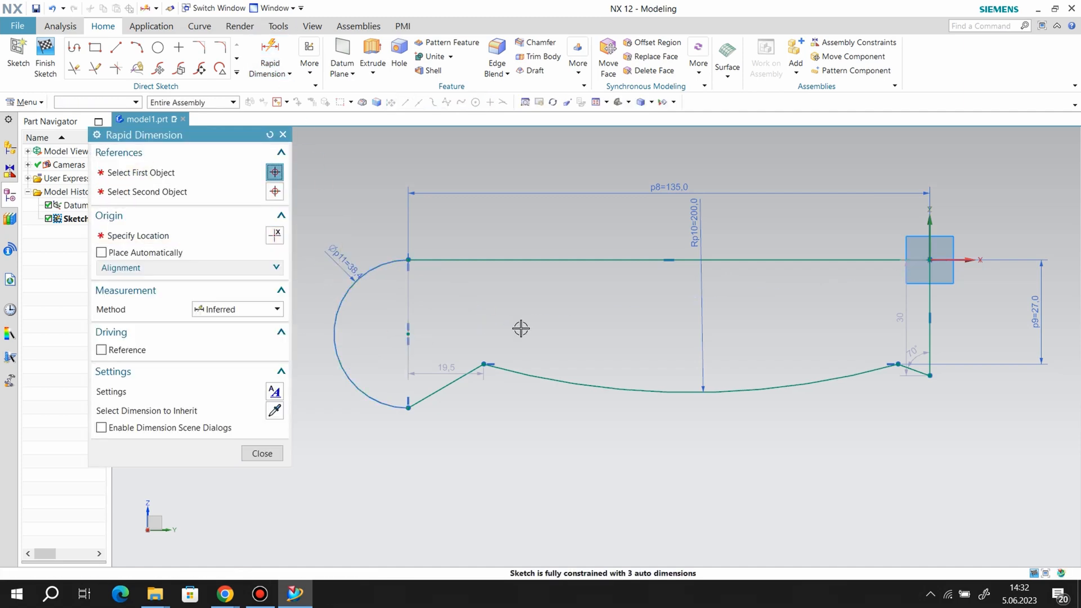
text(1)
key(Return)
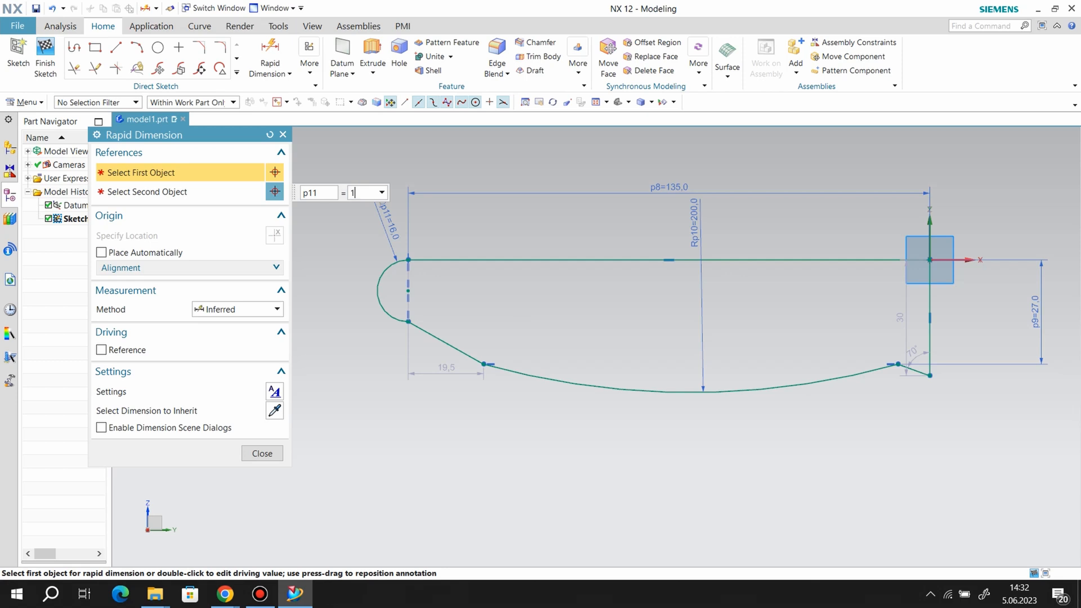
text(*2)
key(Return)
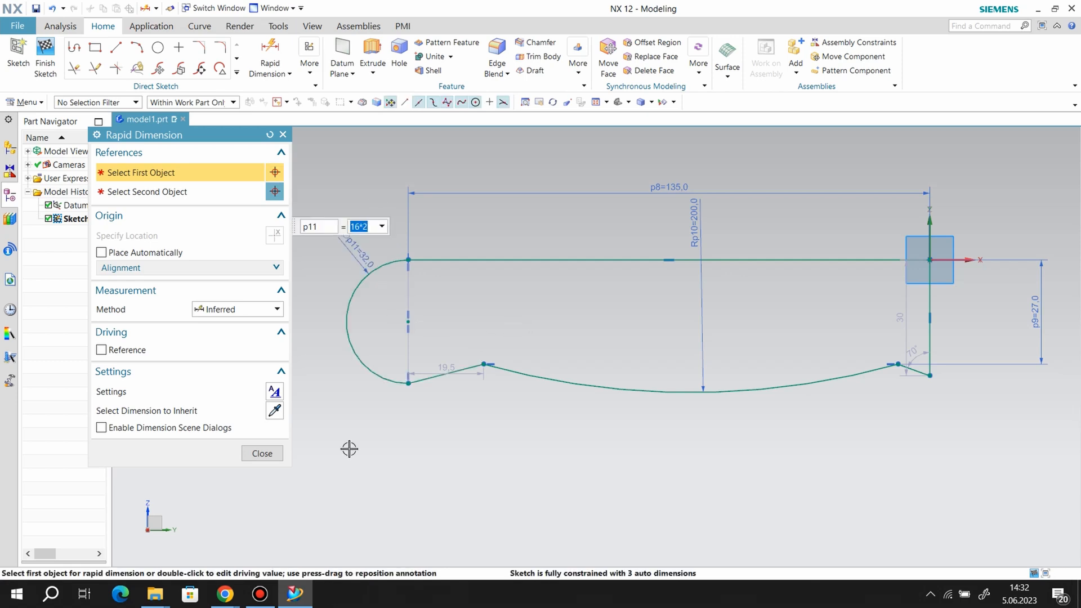
click(260, 456)
Step: Dimension the horizontal distance between the bottom arc's two endpoints and set it to 120 mm
drag(482, 366, 476, 357)
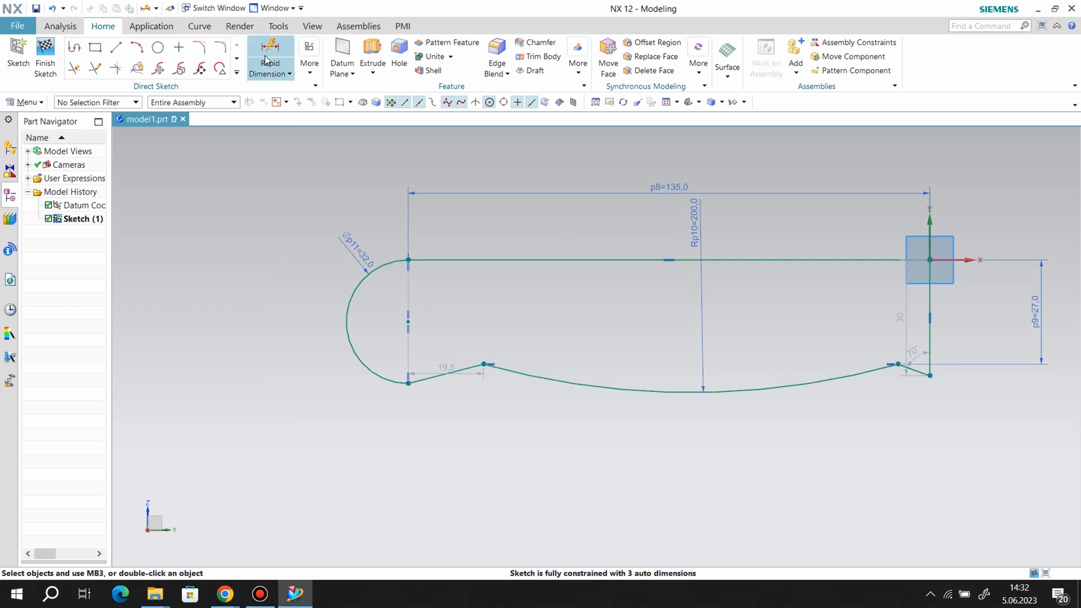
click(483, 363)
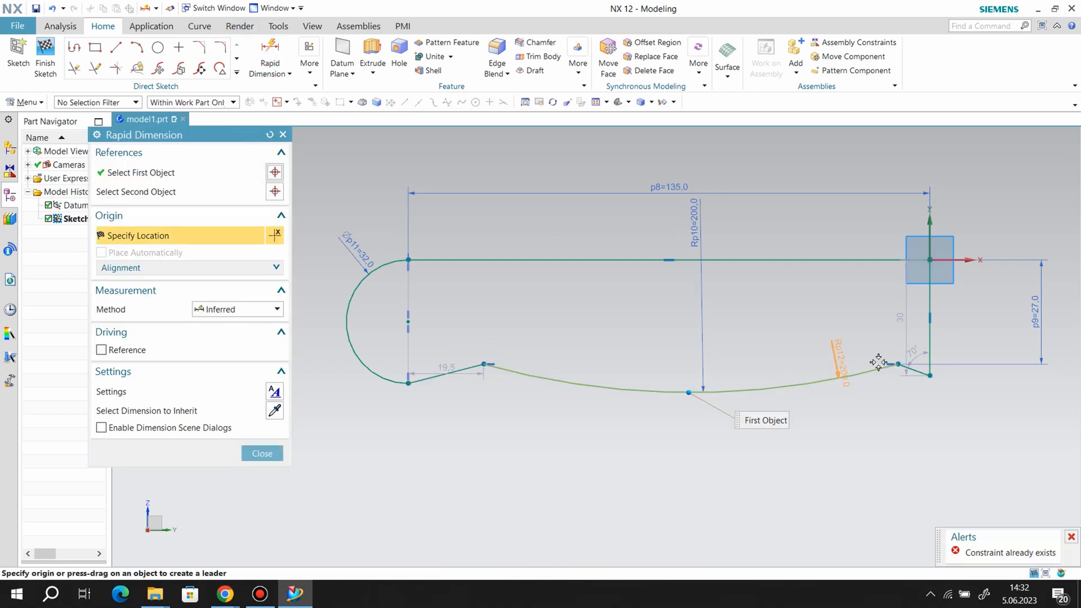
click(899, 364)
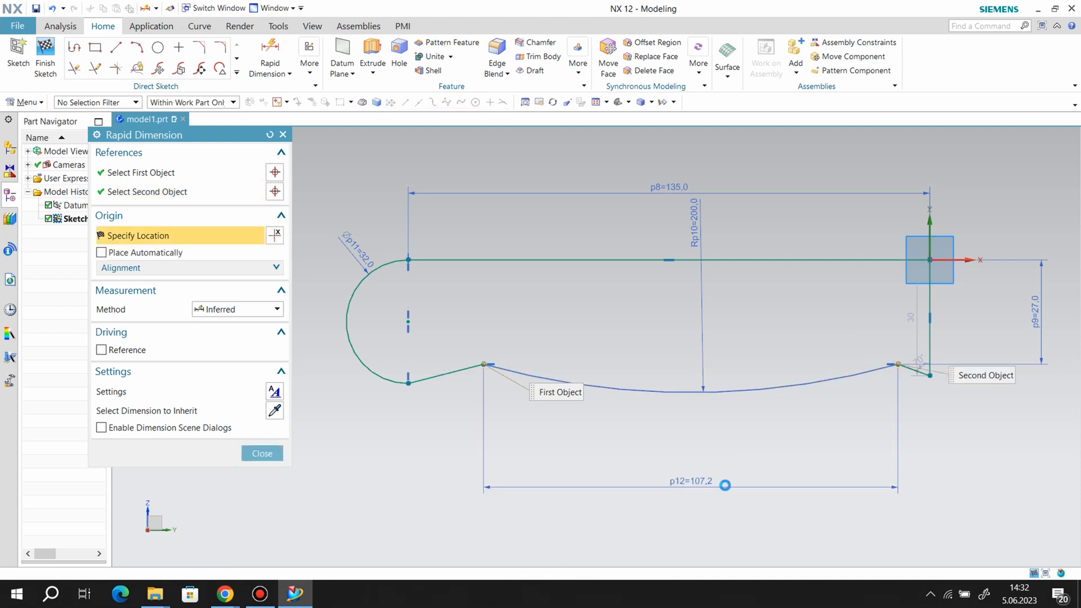
click(725, 485)
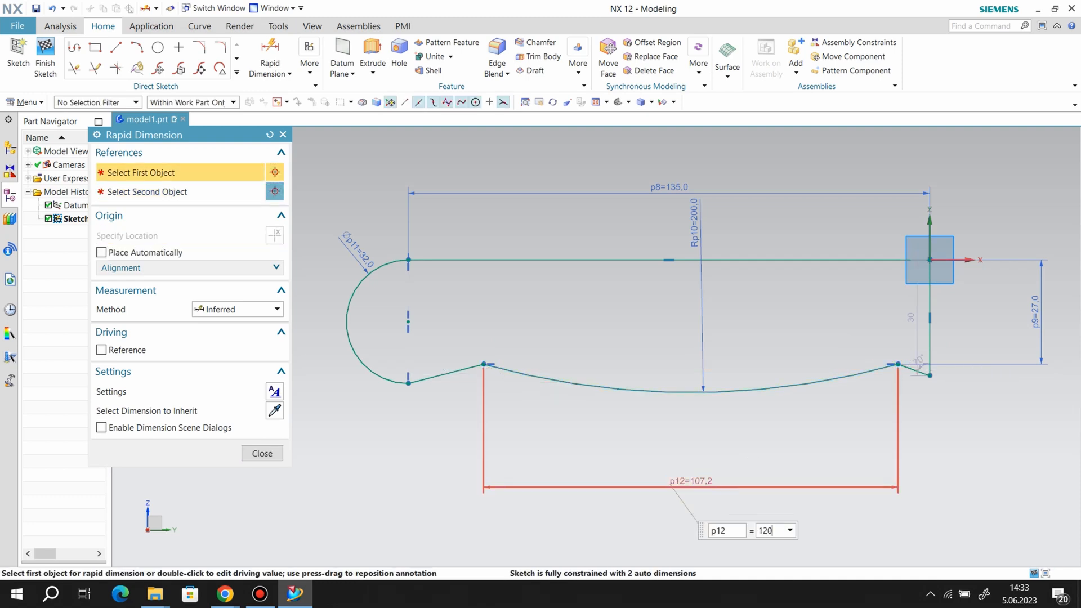
key(Return)
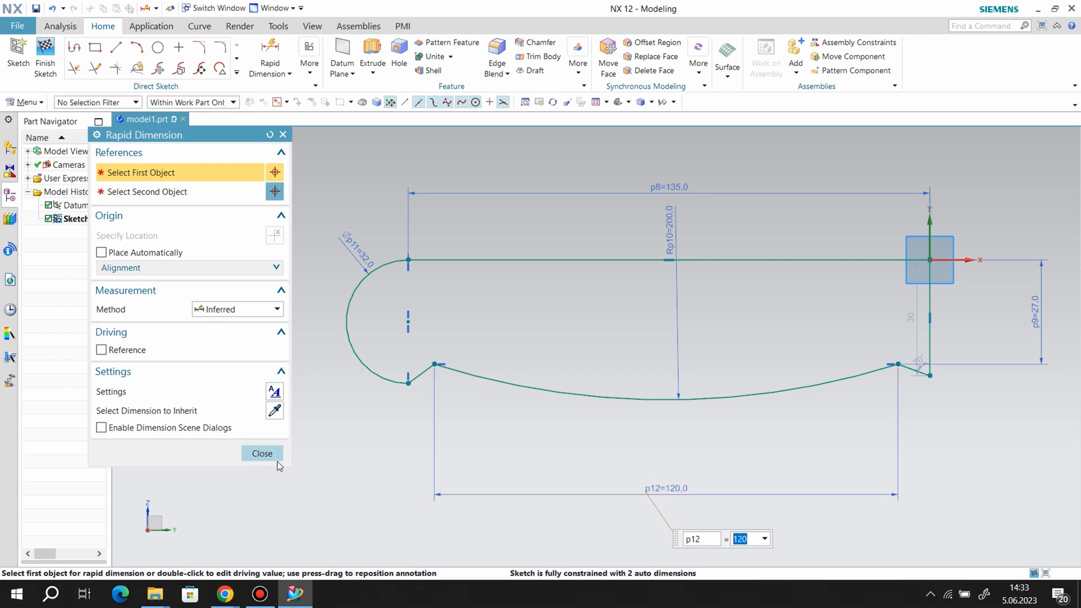
click(263, 453)
Step: Dimension the vertical distance from the upper horizontal line to the profile's lower right corner and set it to 32 mm
drag(930, 375, 939, 398)
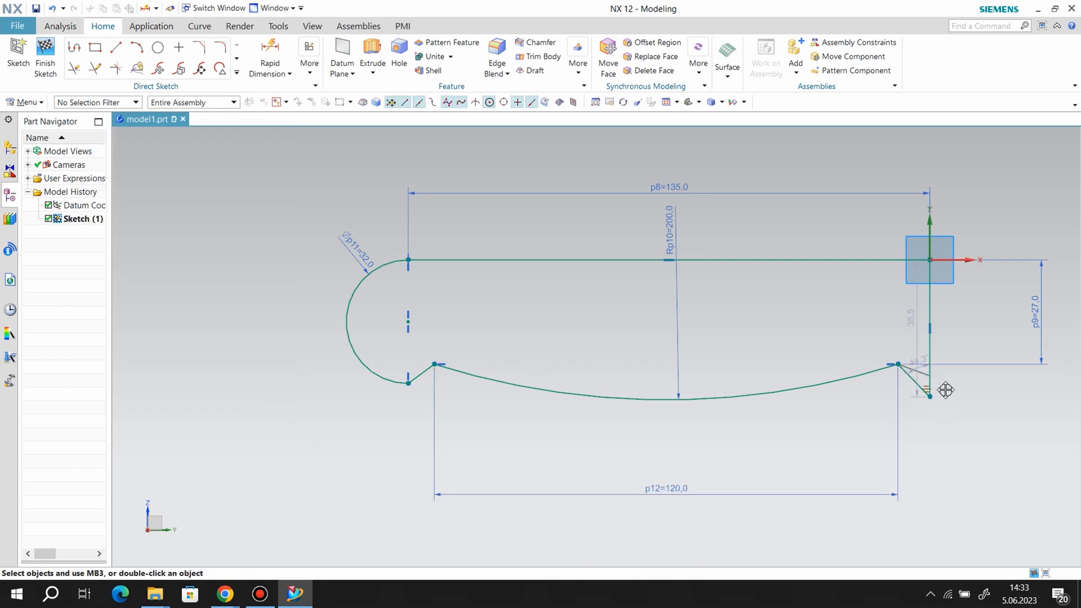
scroll(535, 296, down, 1)
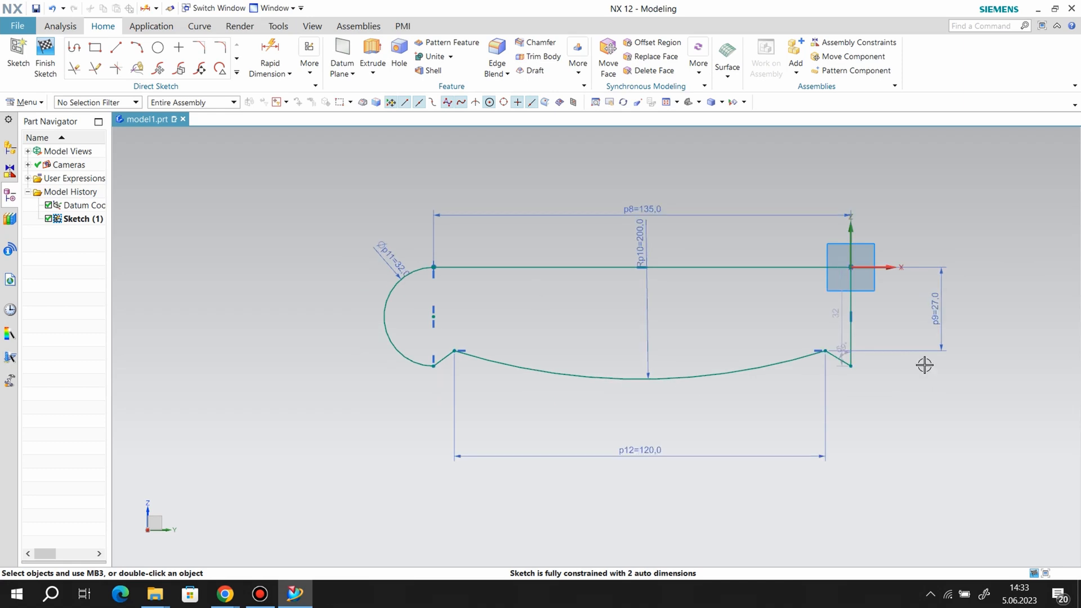
scroll(1009, 371, up, 1)
scroll(835, 358, up, 1)
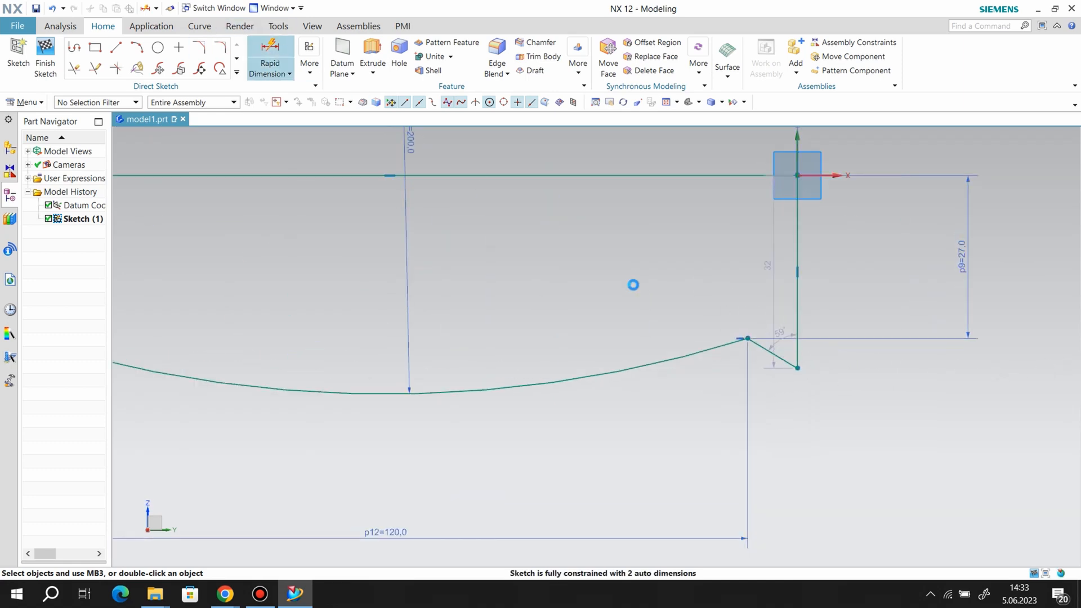
click(797, 367)
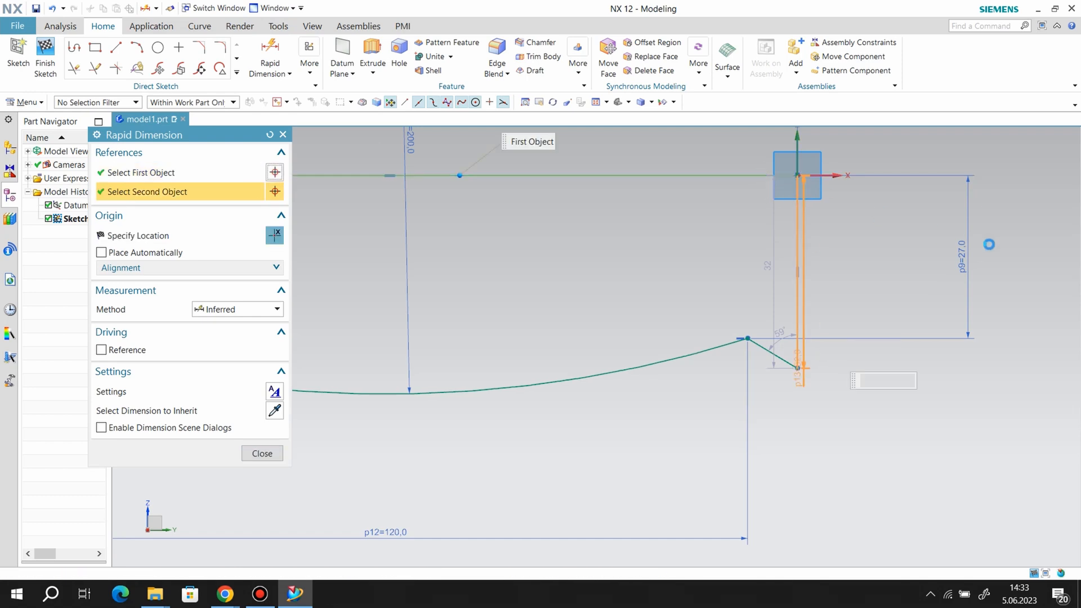
click(1011, 270)
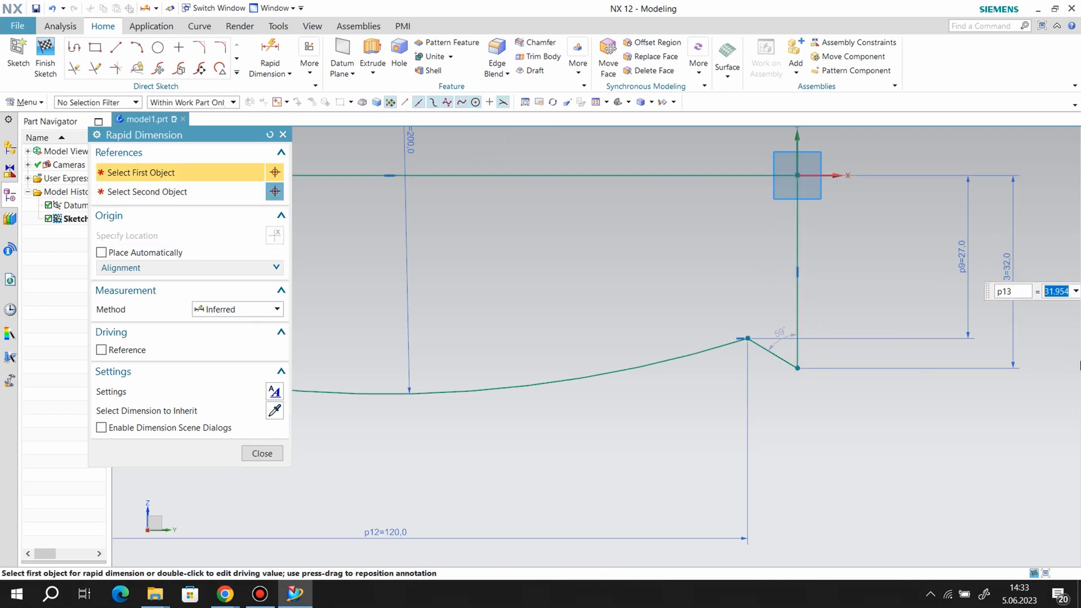
key(Return)
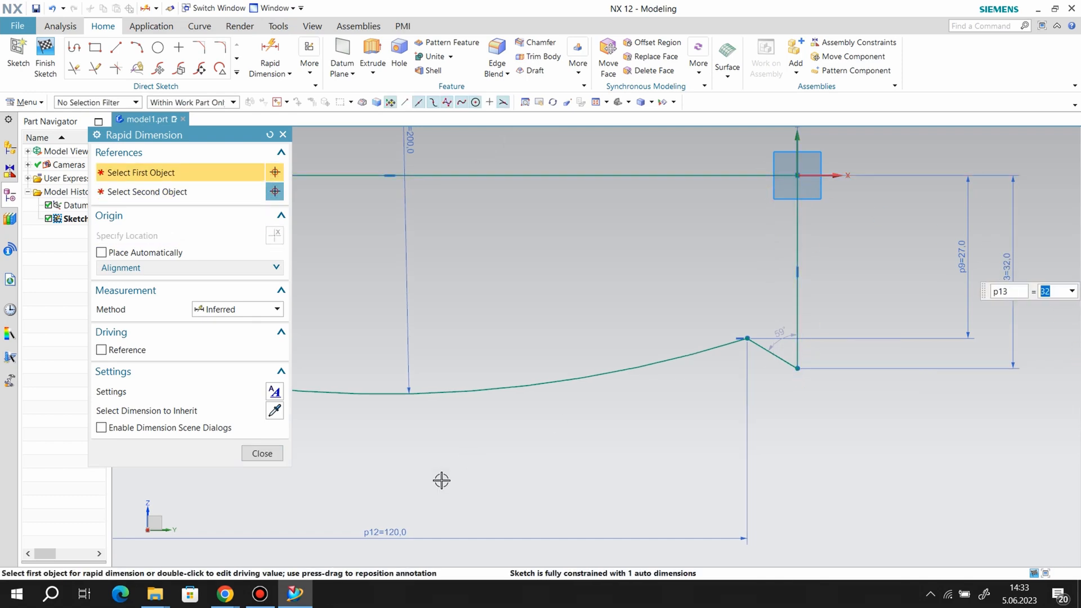
click(261, 454)
key(ctrl+f)
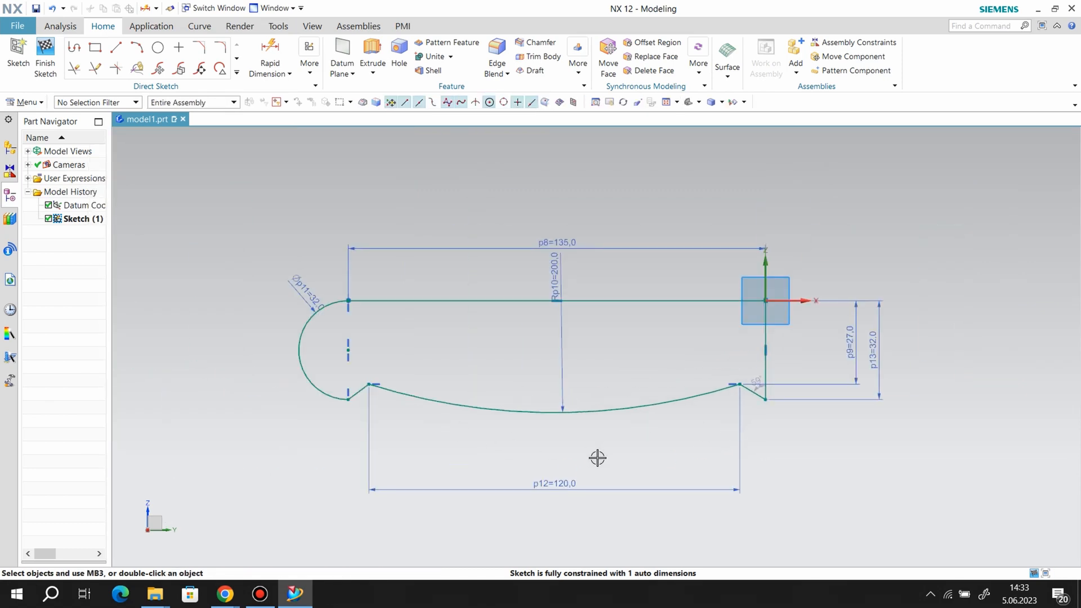
scroll(598, 458, up, 1)
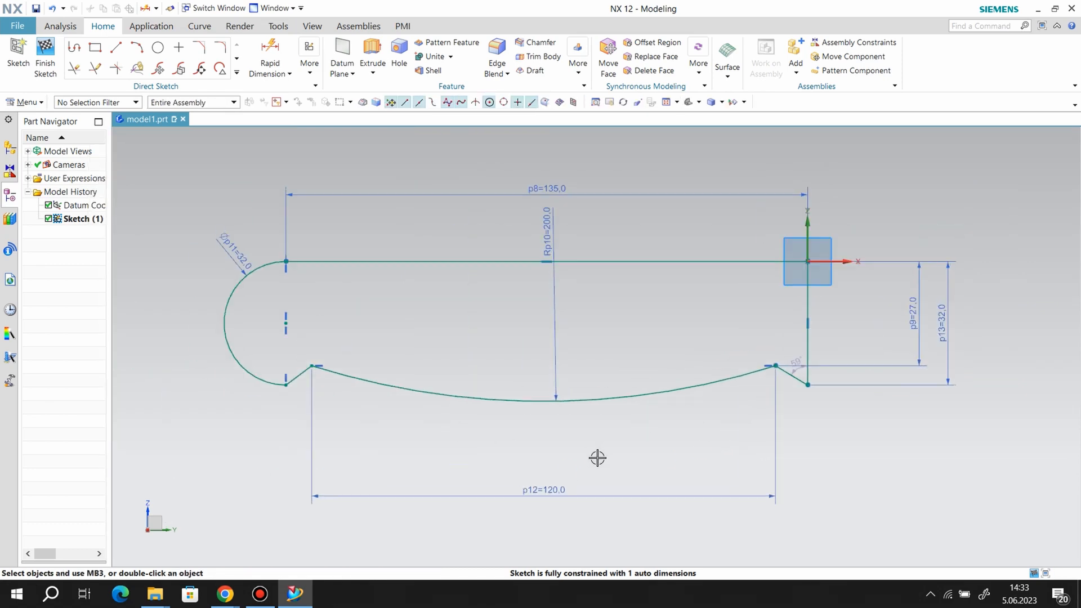
click(218, 52)
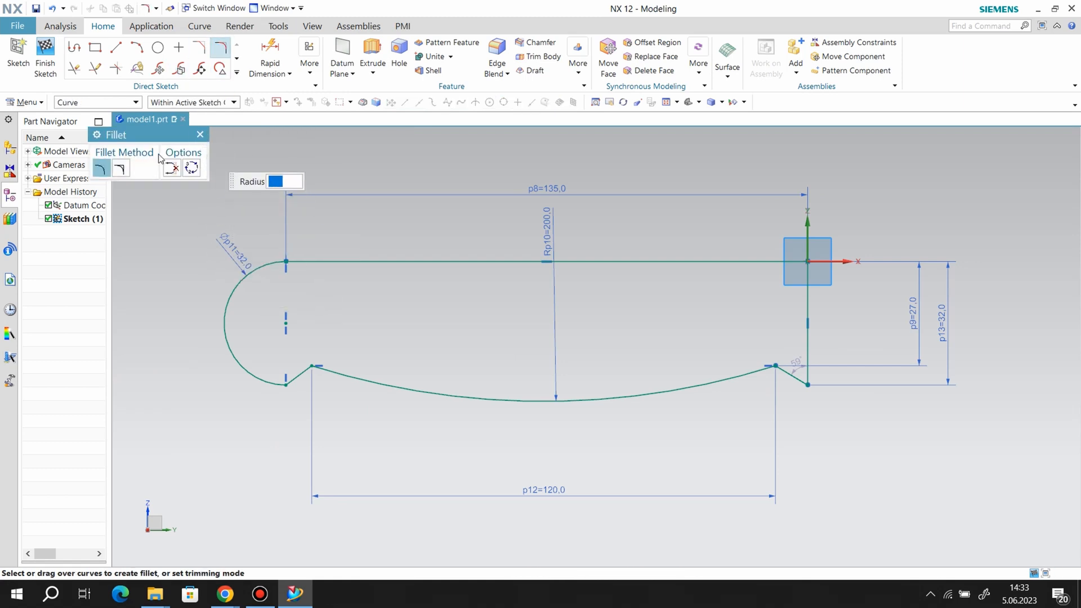
click(200, 135)
mouse_move(553, 401)
mouse_down()
mouse_move(550, 363)
mouse_move(586, 380)
mouse_move(541, 377)
mouse_move(550, 379)
mouse_up()
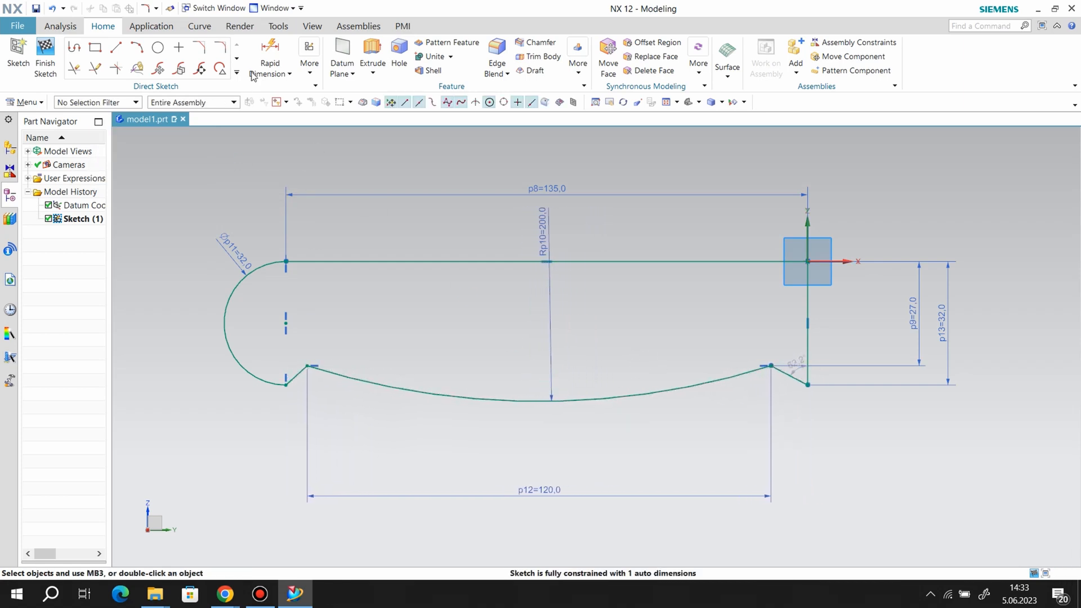
Step: Apply a vertical alignment constraint between the upper horizontal line's midpoint and the bottom arc's center
click(309, 63)
click(326, 103)
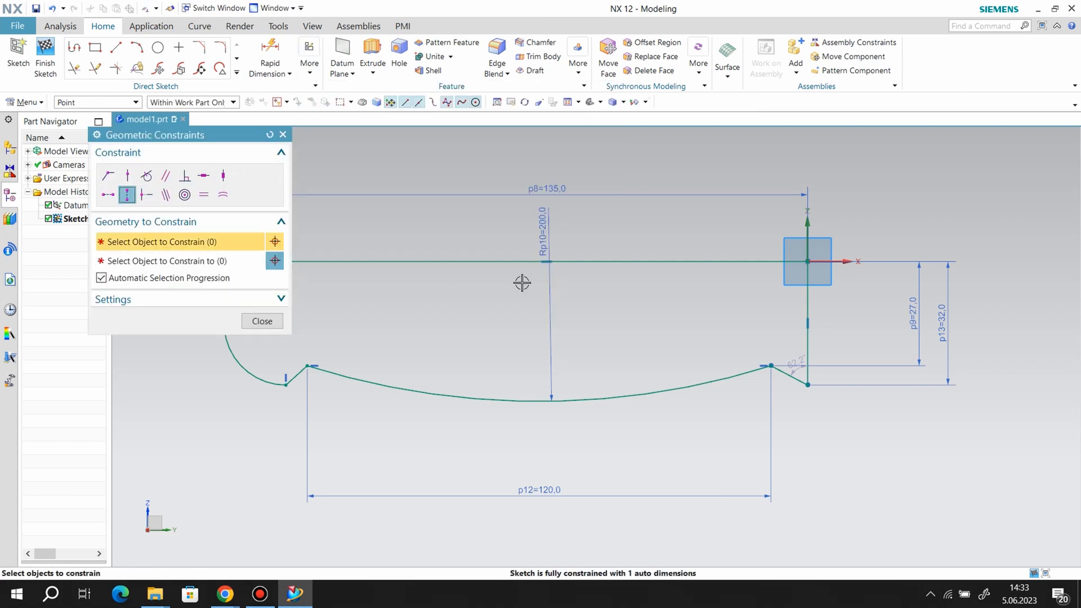
click(546, 261)
scroll(538, 405, down, 5)
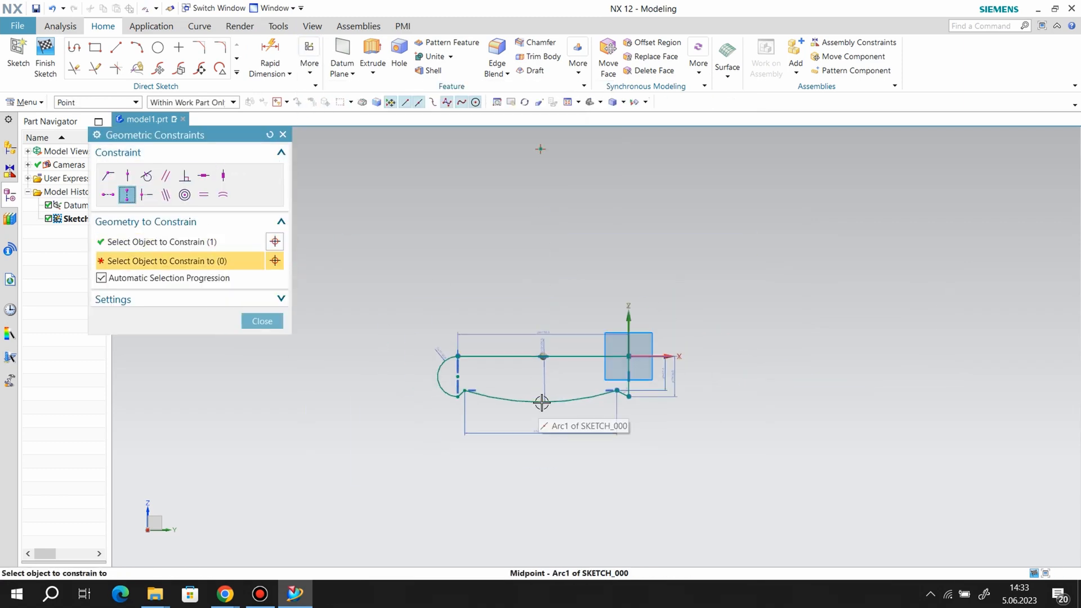
click(538, 146)
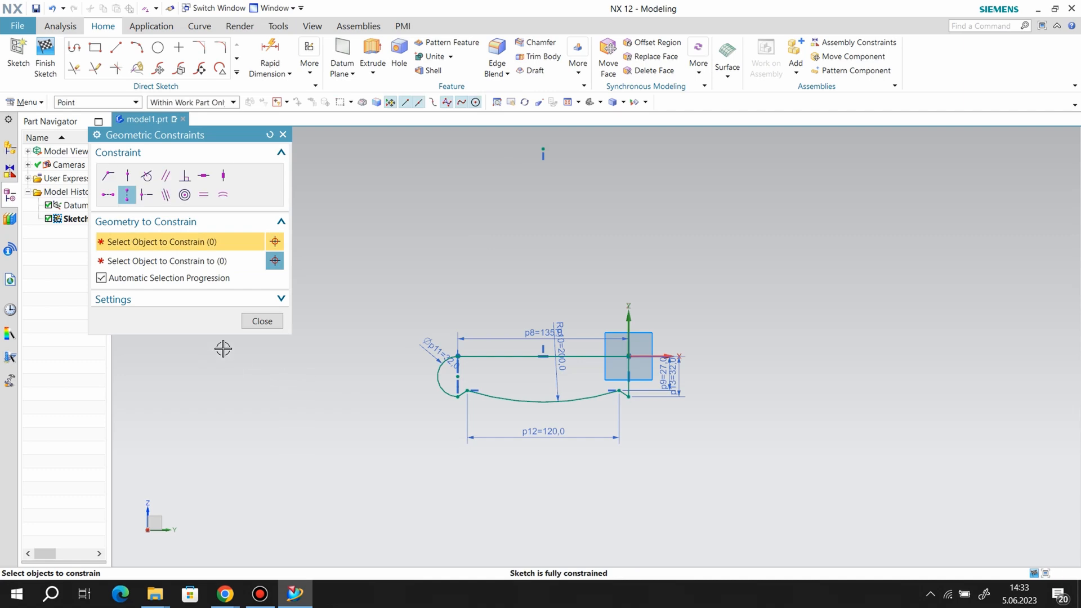
click(269, 324)
Step: Fillet both ends of the short sloped line joining the left arc and the bottom arc with radius 5
scroll(471, 341, up, 1)
scroll(512, 326, down, 1)
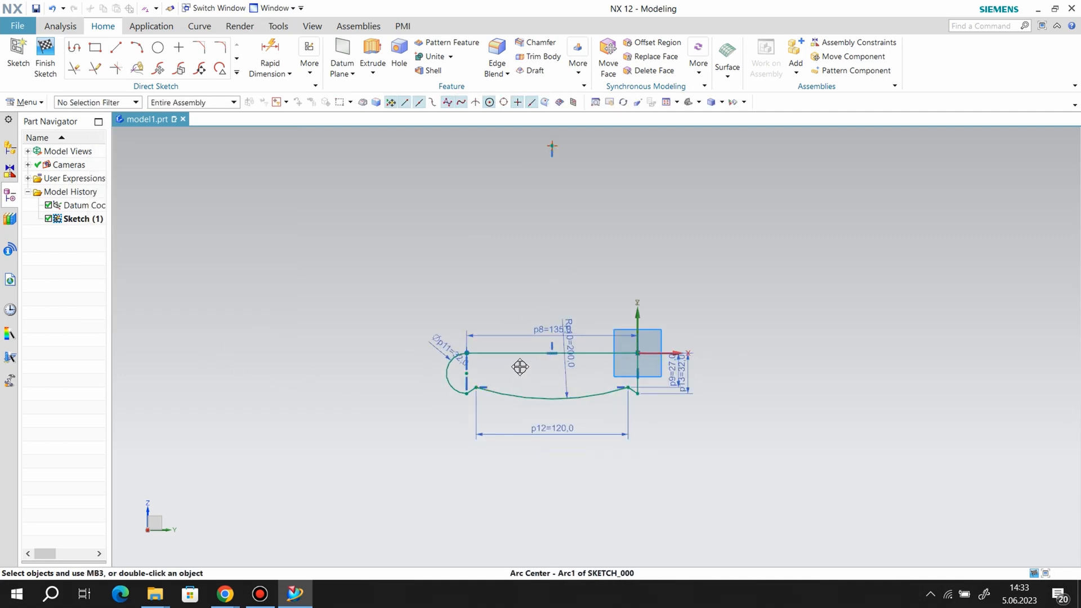
scroll(570, 383, up, 4)
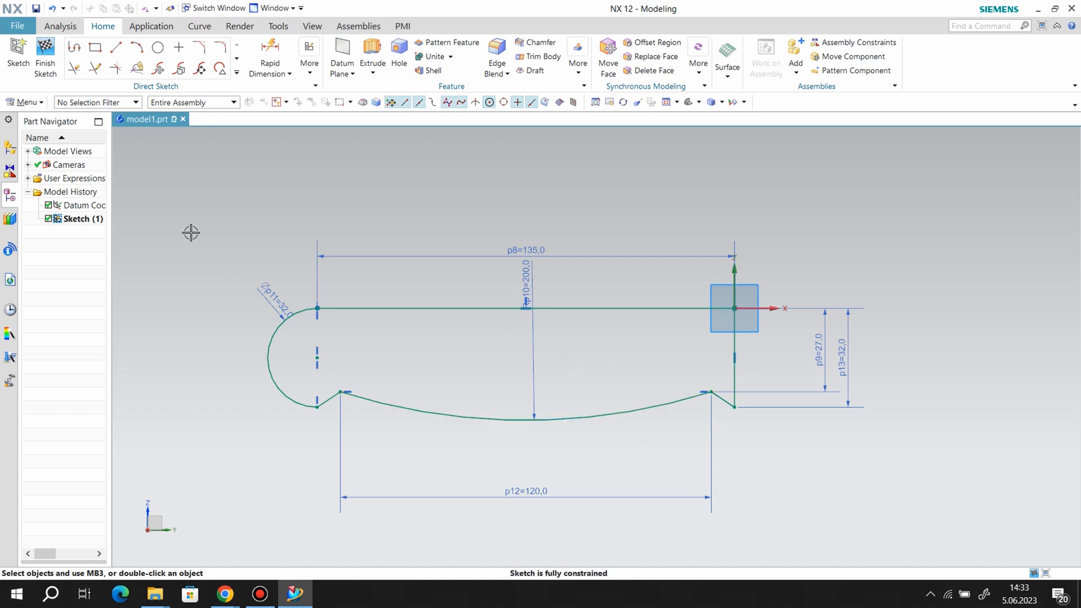
click(219, 49)
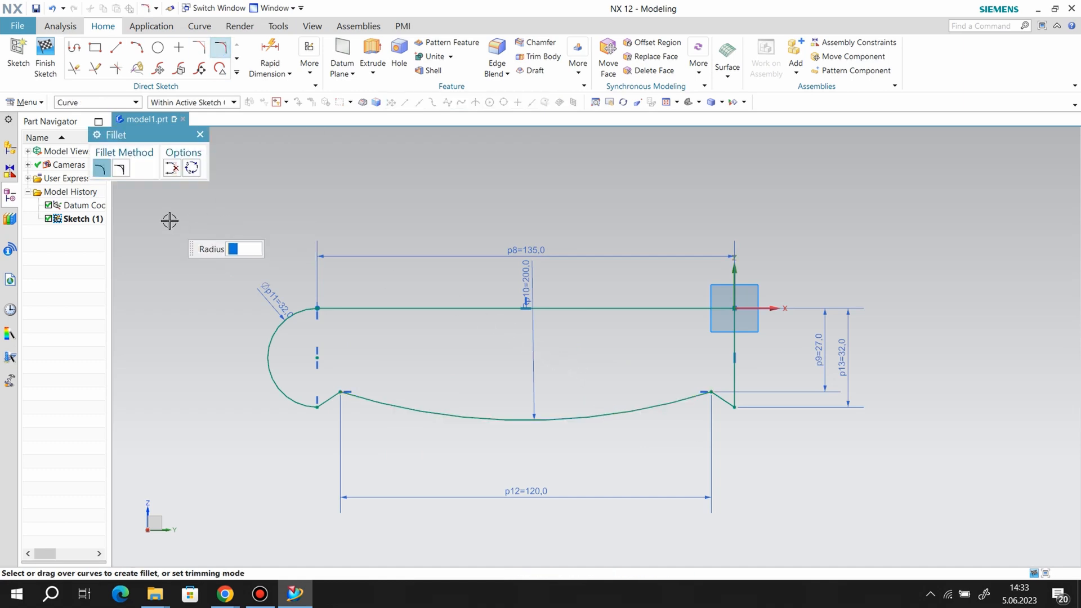
key(Return)
click(325, 404)
click(309, 406)
scroll(333, 409, up, 5)
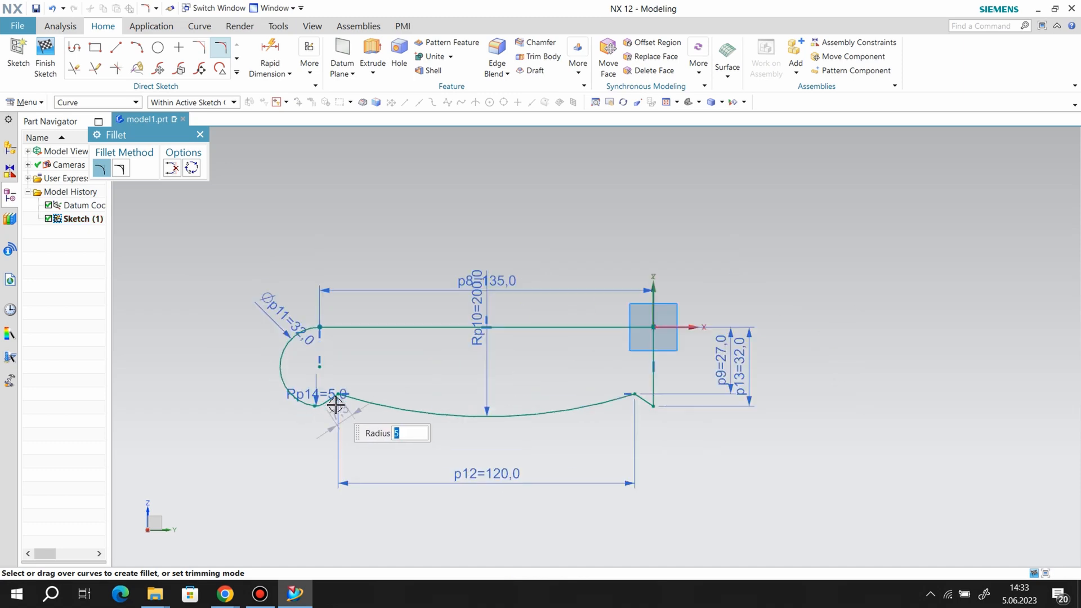
click(311, 385)
click(367, 372)
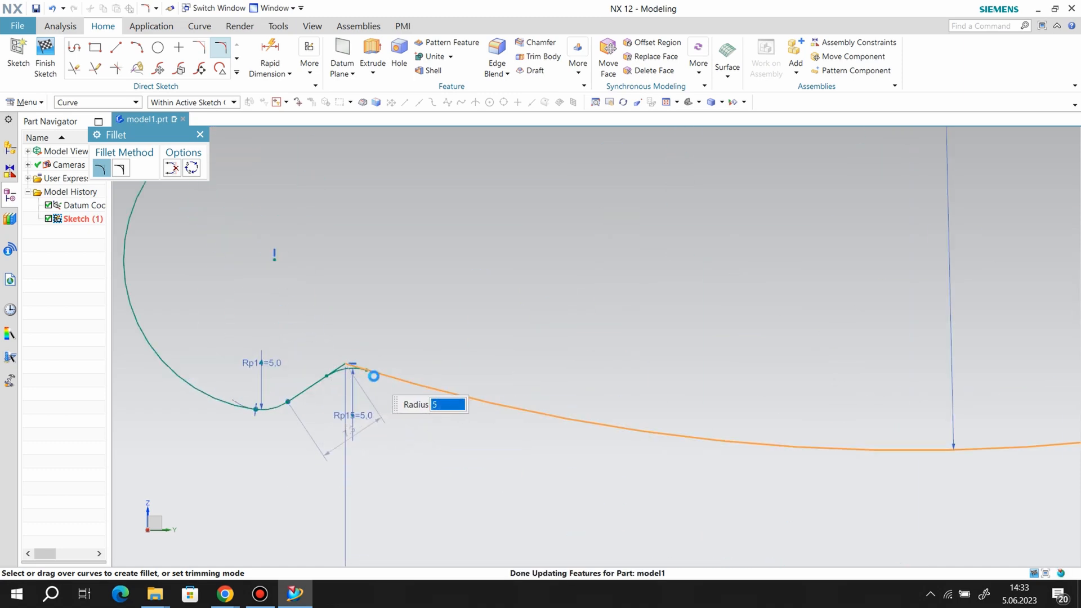
Step: Fillet the corner at the bottom arc's right end with radius 5 and undo the misplaced fillet against the right vertical line
scroll(311, 315, down, 5)
scroll(823, 375, up, 5)
click(806, 347)
click(783, 337)
click(778, 361)
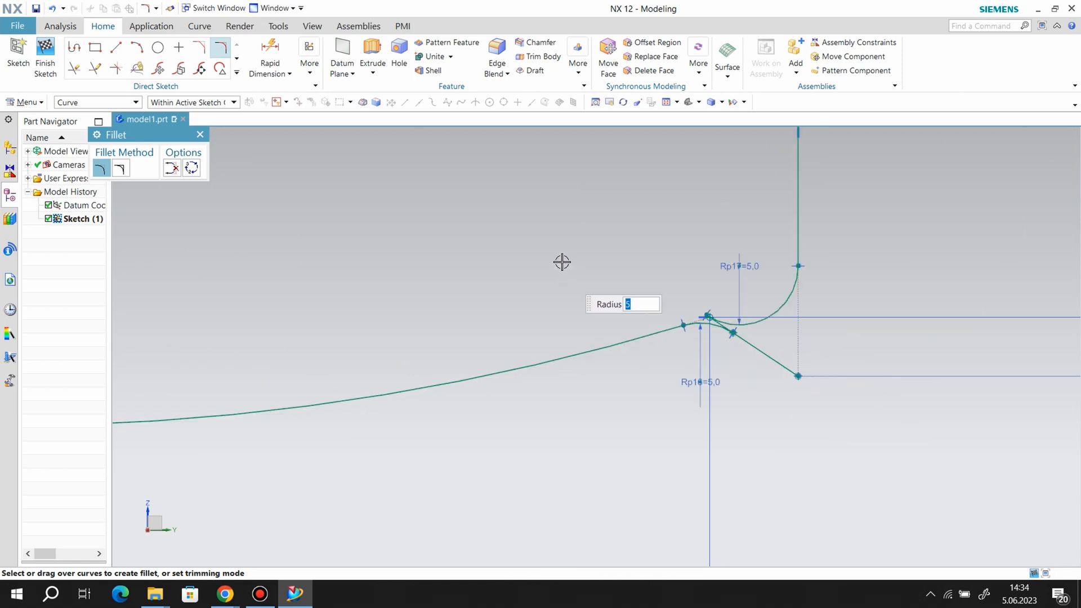
click(200, 135)
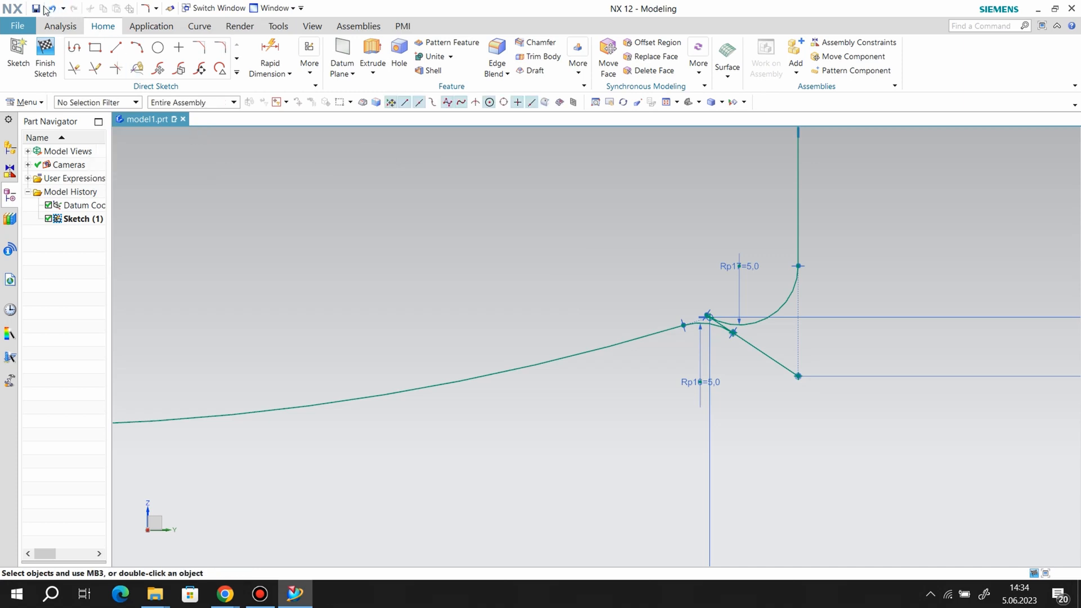
scroll(688, 305, down, 5)
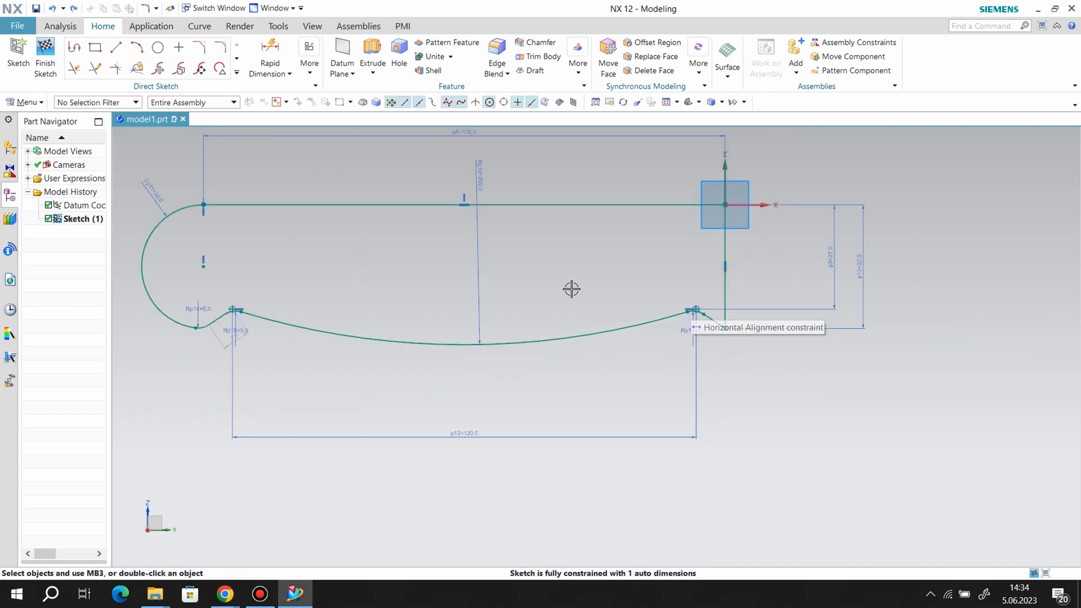
Step: Set the horizontal dimension spanning the bottom arc to 115 mm
scroll(417, 440, up, 1)
double_click(488, 429)
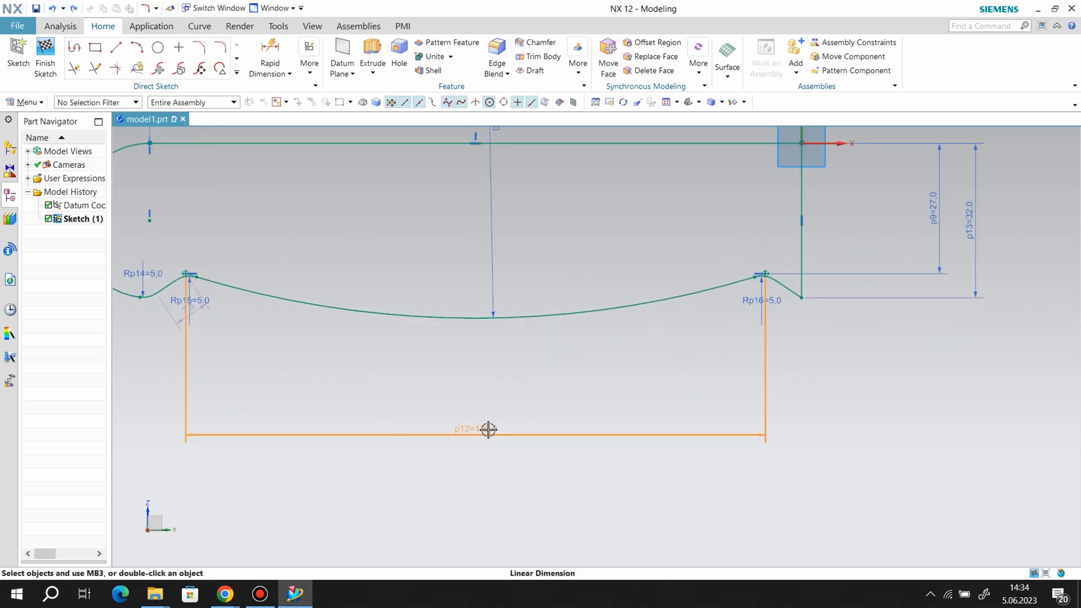
text(115)
key(Return)
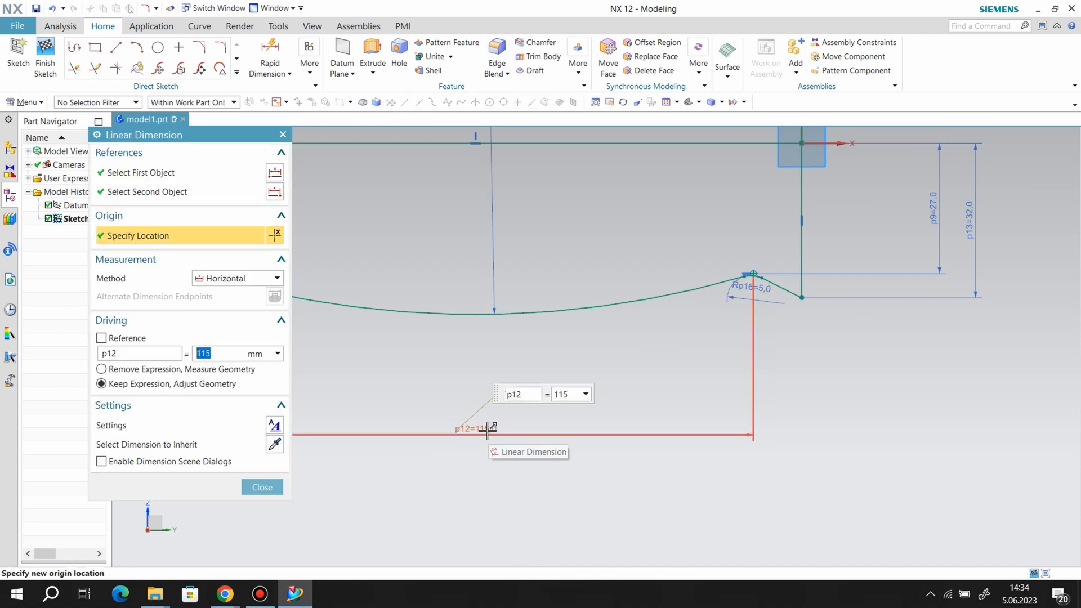
click(262, 487)
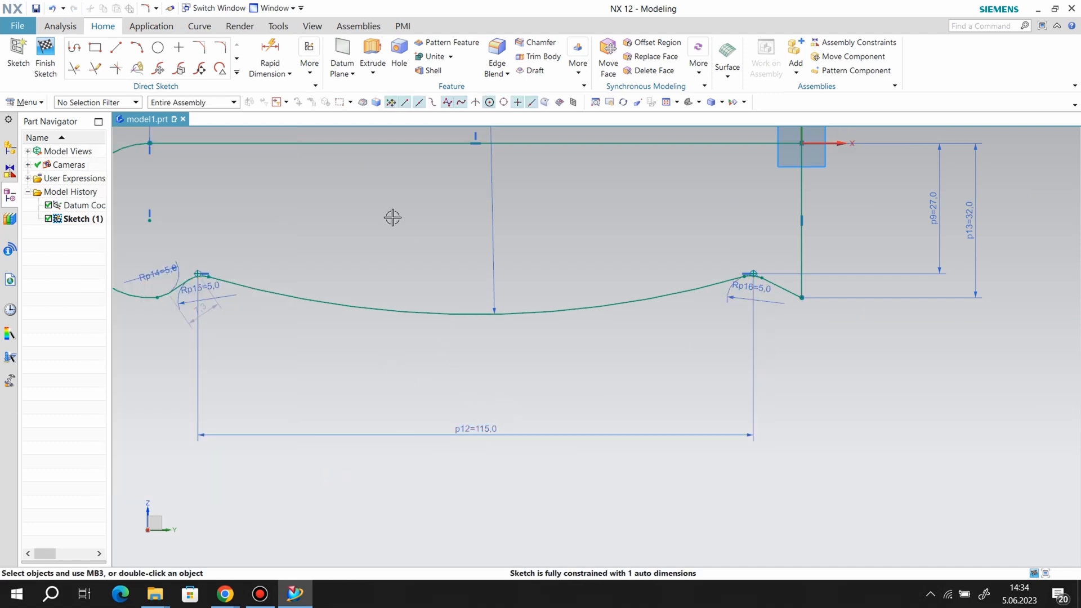
Step: Fillet the lower right corner between the short sloped line and the vertical line with radius 5 and finish the sketch
click(221, 48)
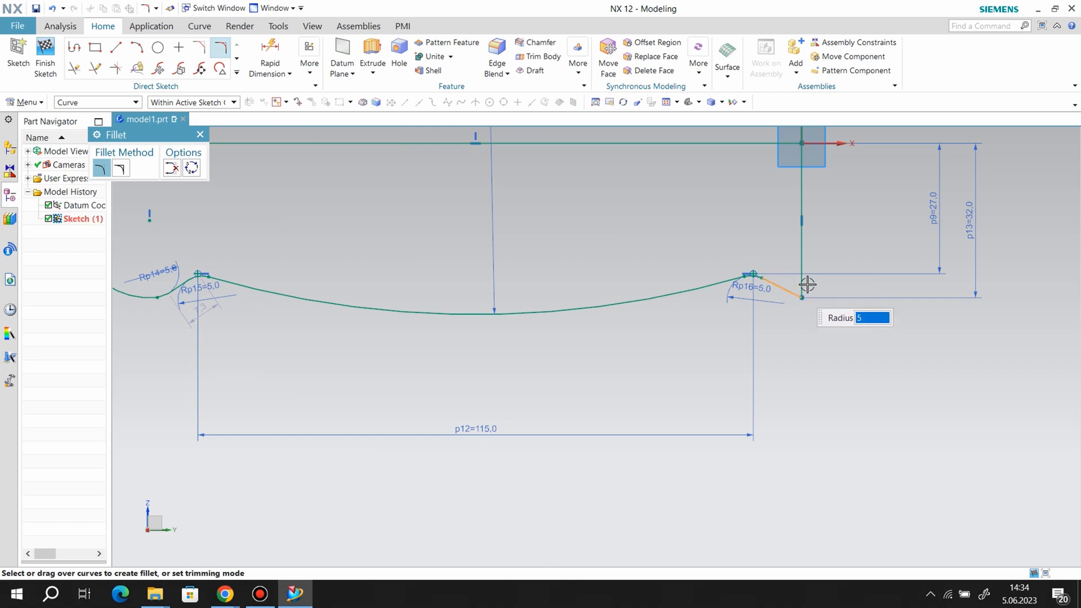
scroll(809, 284, down, 2)
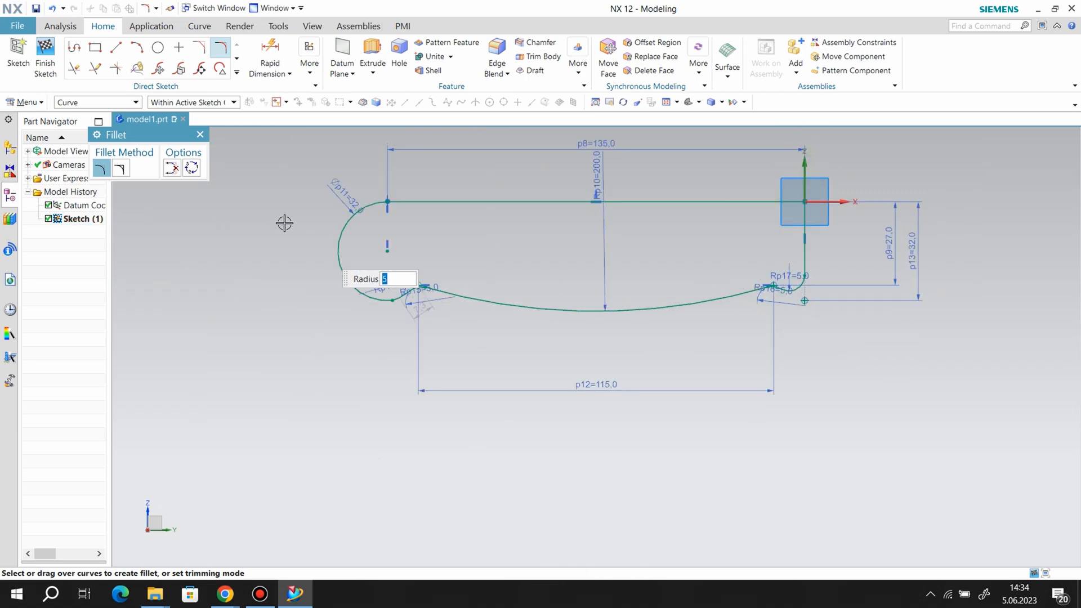
click(200, 135)
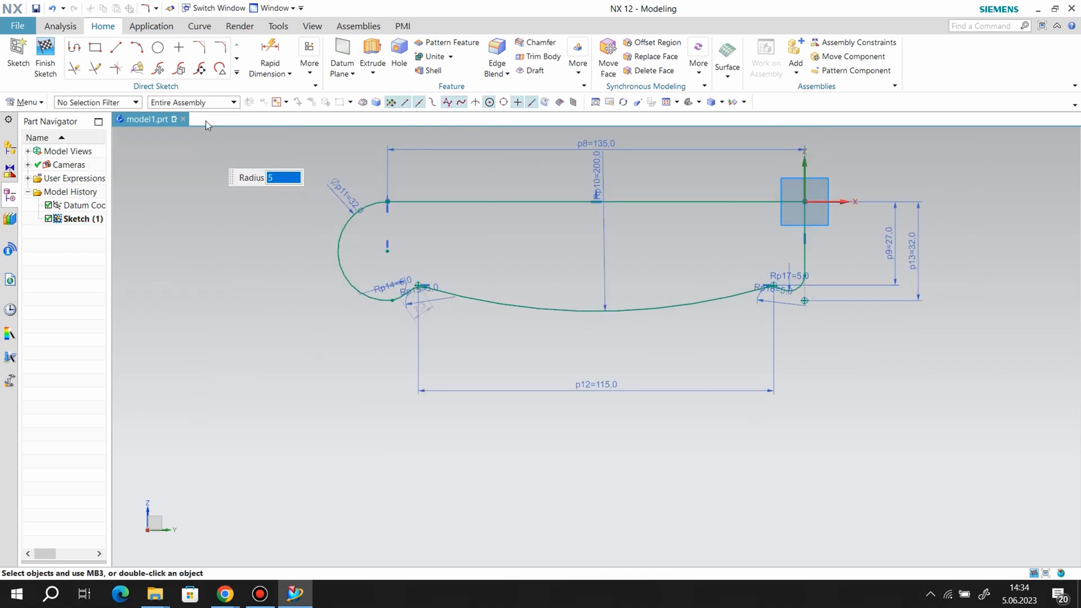
click(45, 61)
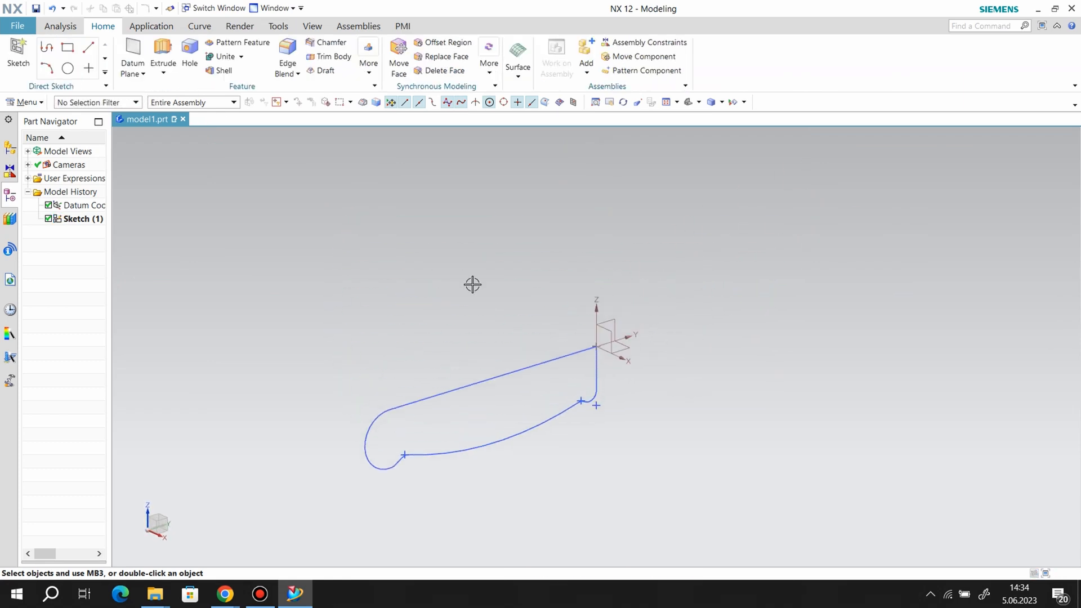
Step: Extrude the closed handle profile symmetrically with a distance of 10 mm and set the Boolean to None
click(161, 57)
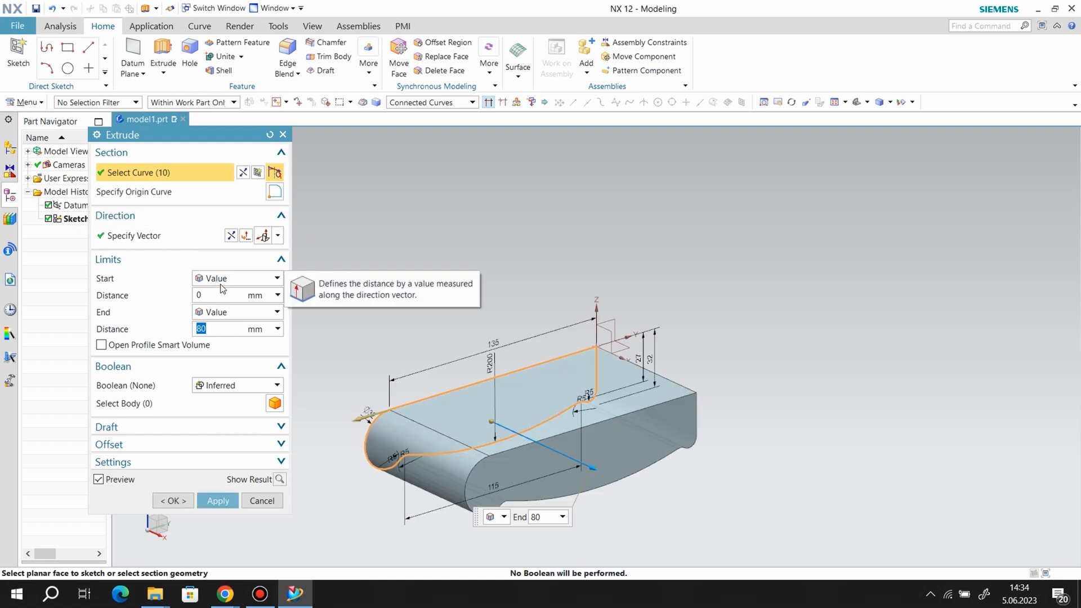
click(223, 279)
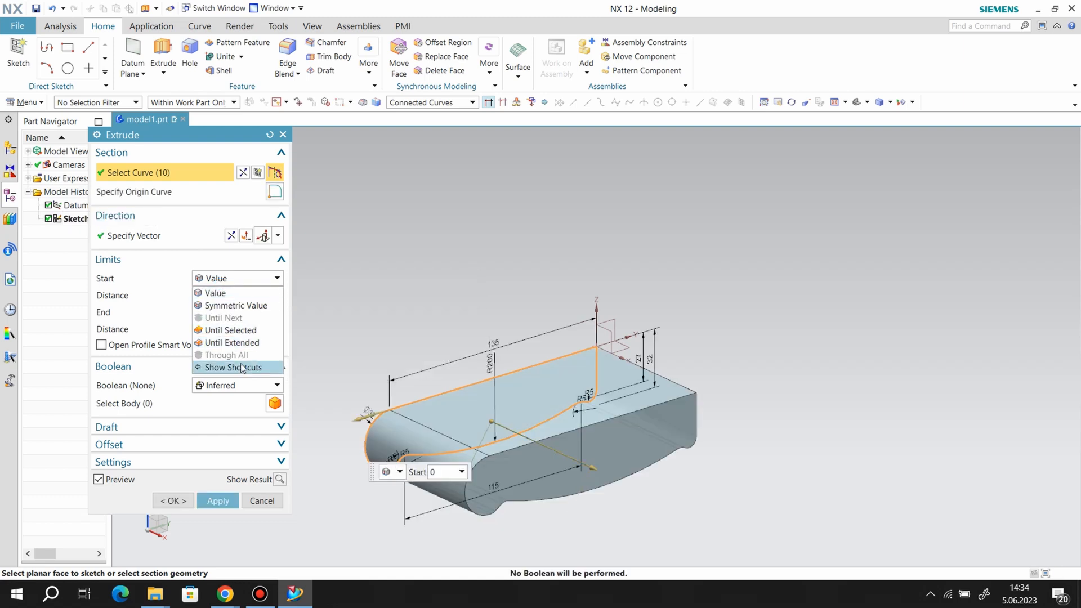
click(234, 306)
text(10)
key(Return)
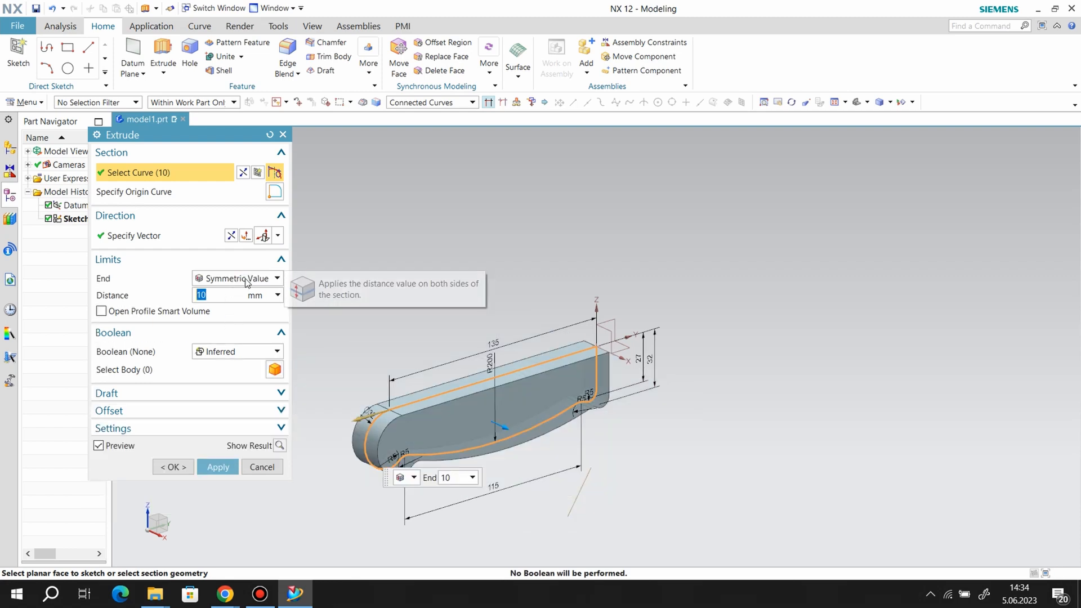
click(236, 351)
click(234, 365)
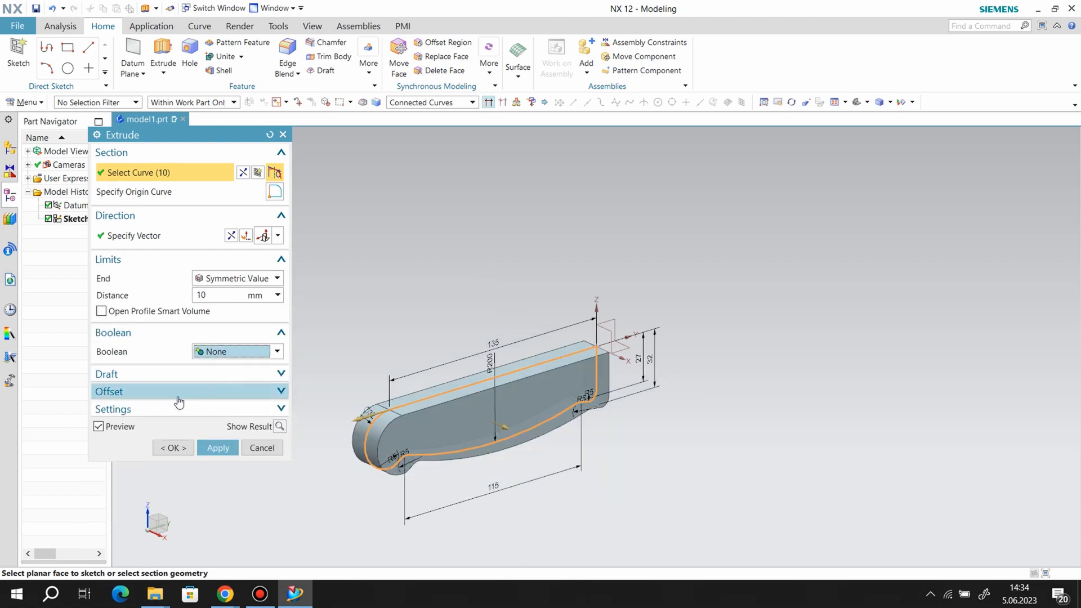
Step: Add a draft from the section to the extrusion with a single angle of 15°
click(131, 375)
click(210, 392)
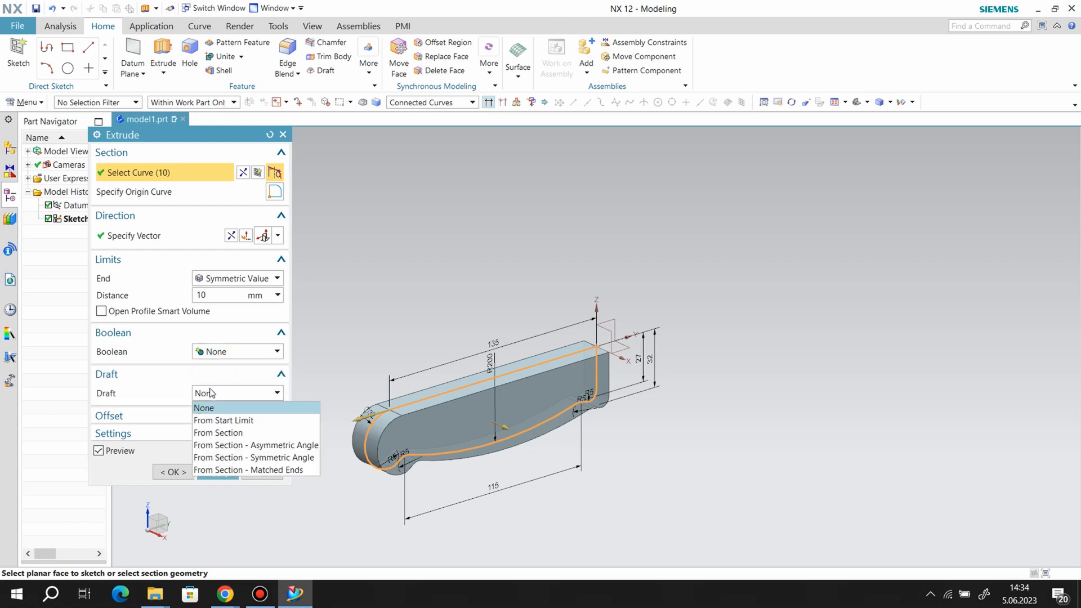
click(224, 434)
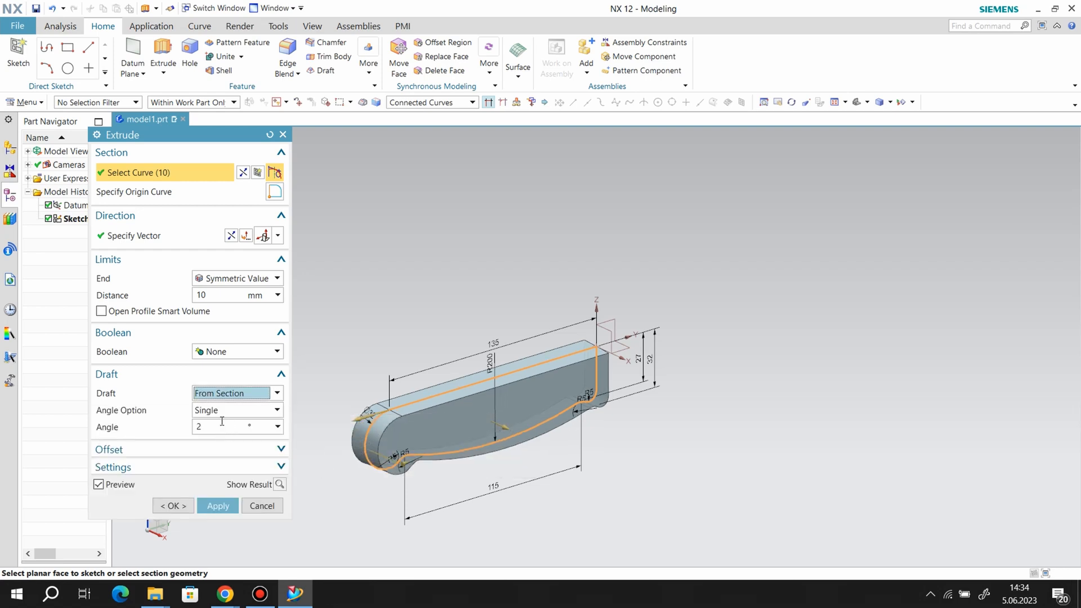
click(223, 425)
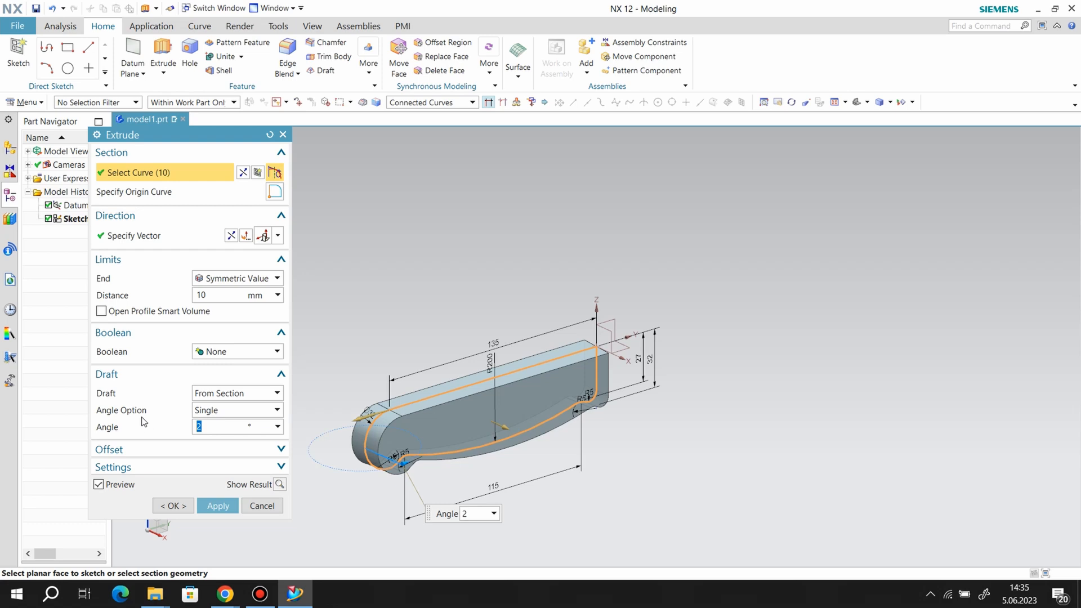
text(15)
key(Return)
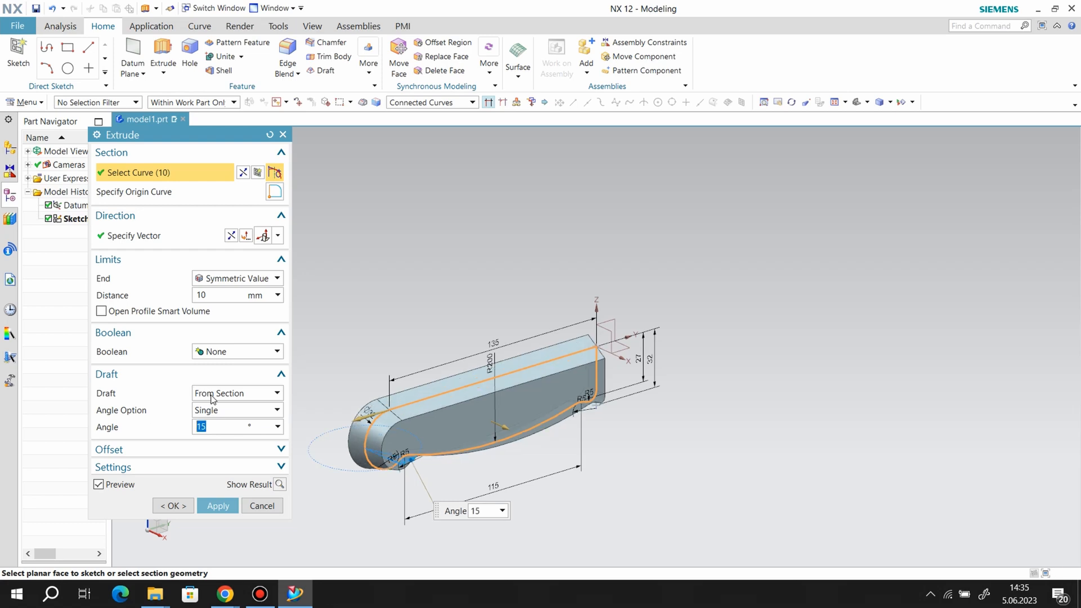
Step: Change the extrusion's draft type to From Section - Symmetric Angle and create the body
click(213, 394)
click(228, 421)
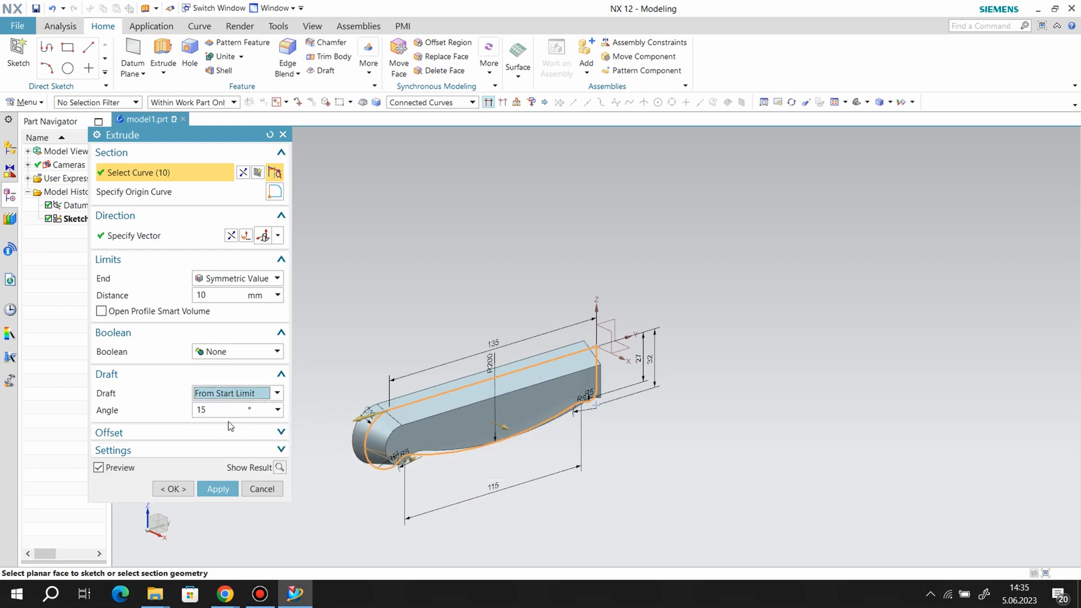
click(228, 398)
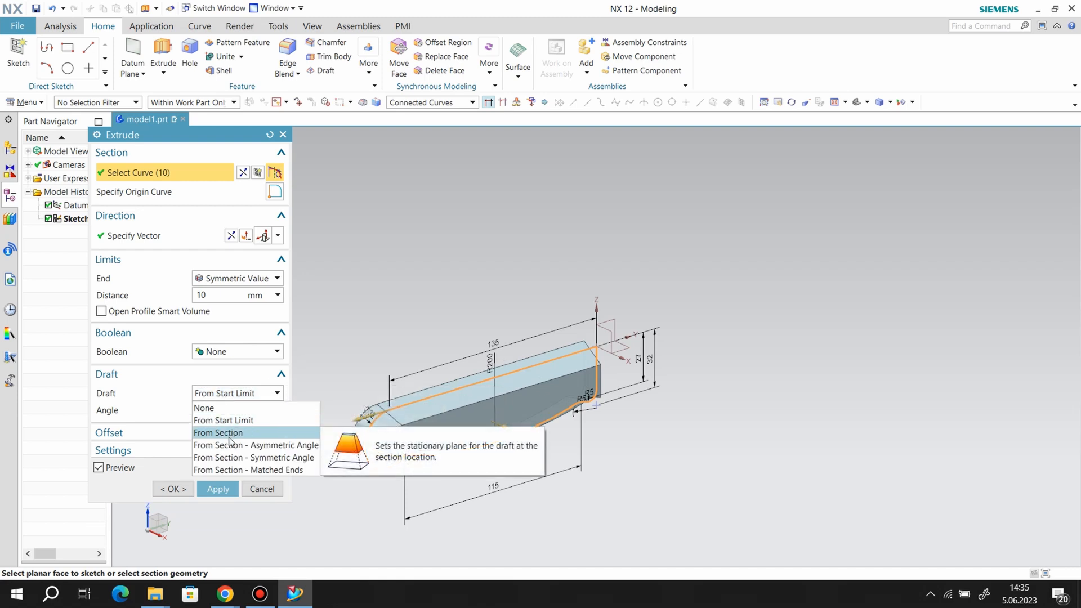
click(231, 457)
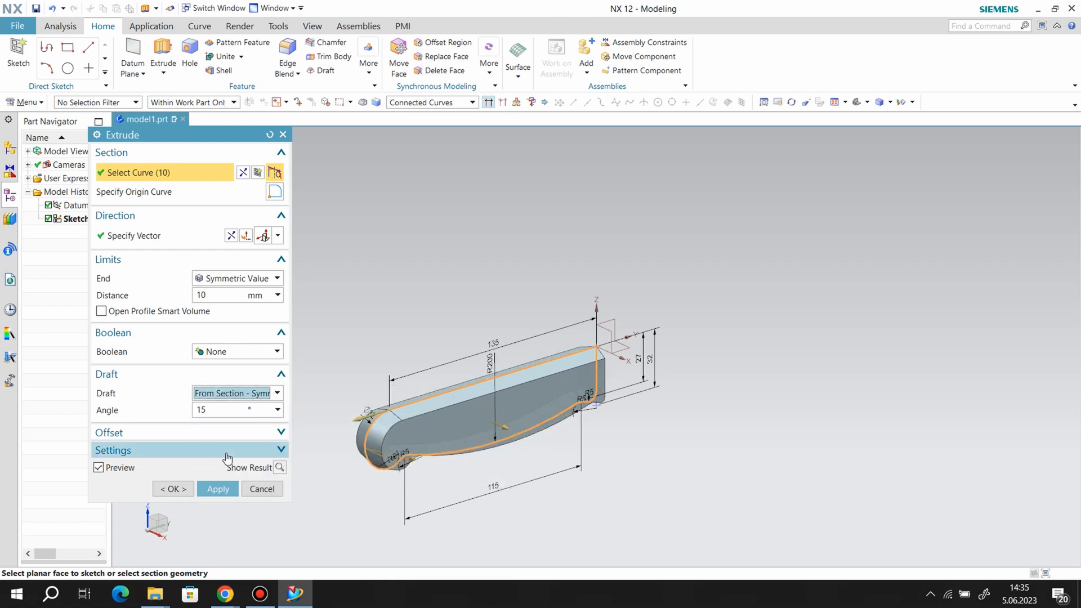
click(217, 490)
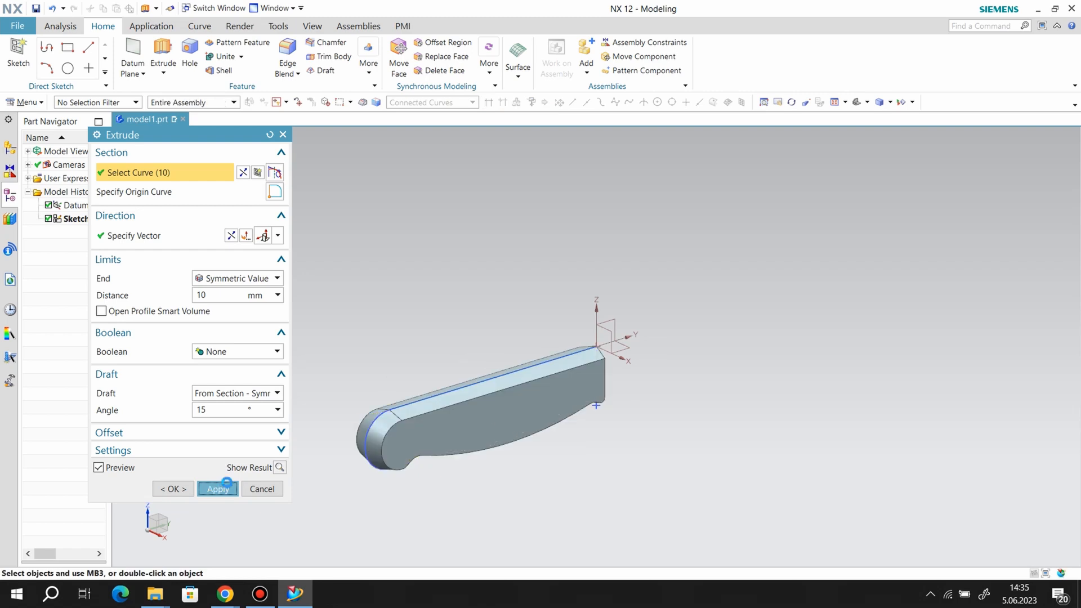
Step: Close the Extrude command and hide the profile sketch
click(295, 135)
right_click(93, 225)
click(116, 221)
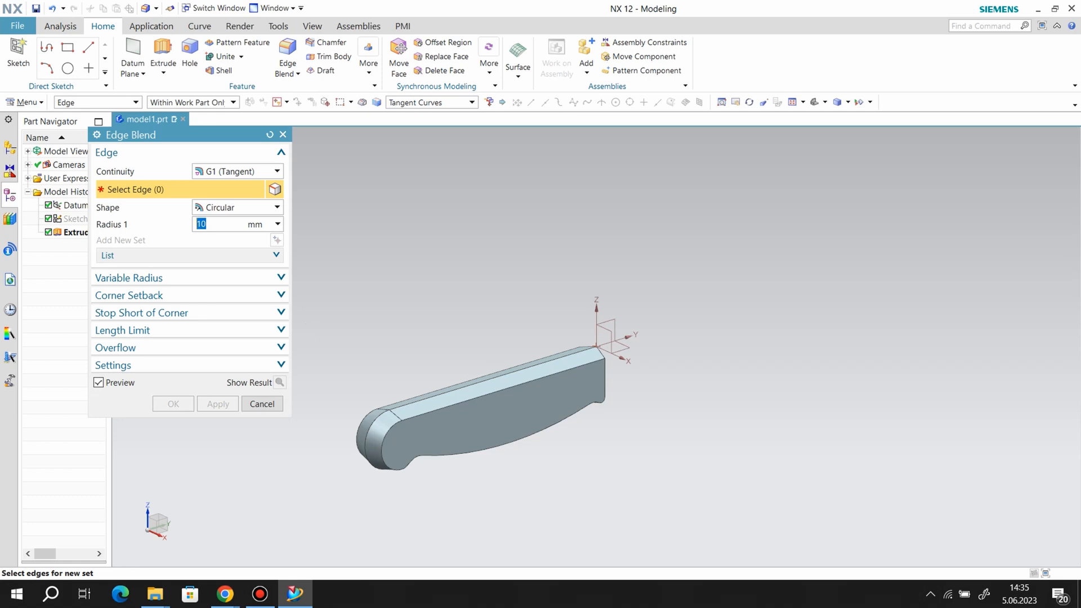
Step: Blend the tangent edge loop around the middle of the handle with a 20 mm radius
click(402, 418)
middle_drag(402, 418, 693, 456)
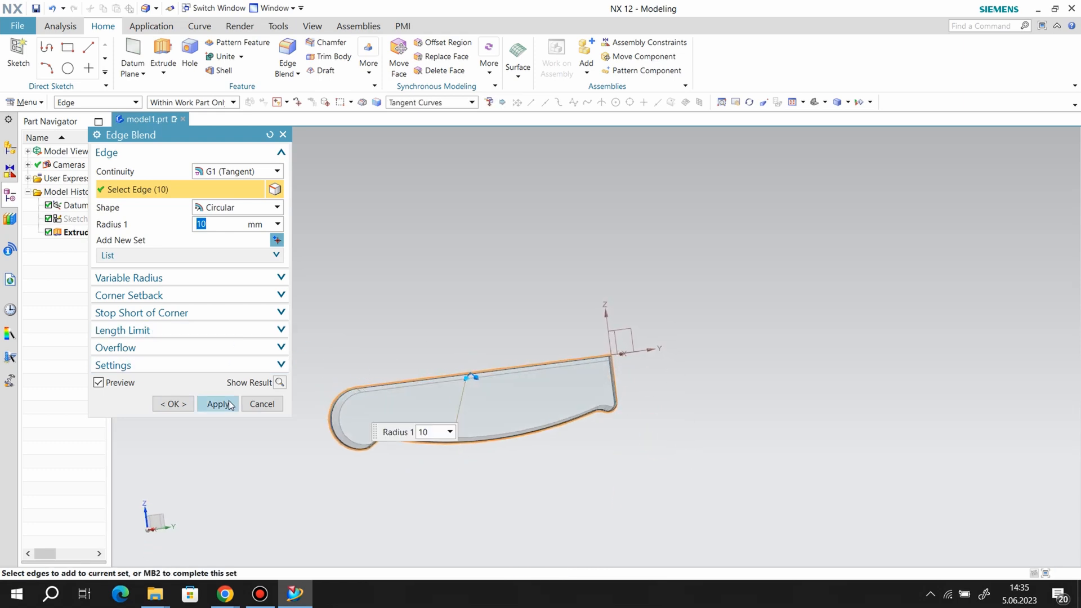
text(0)
key(Return)
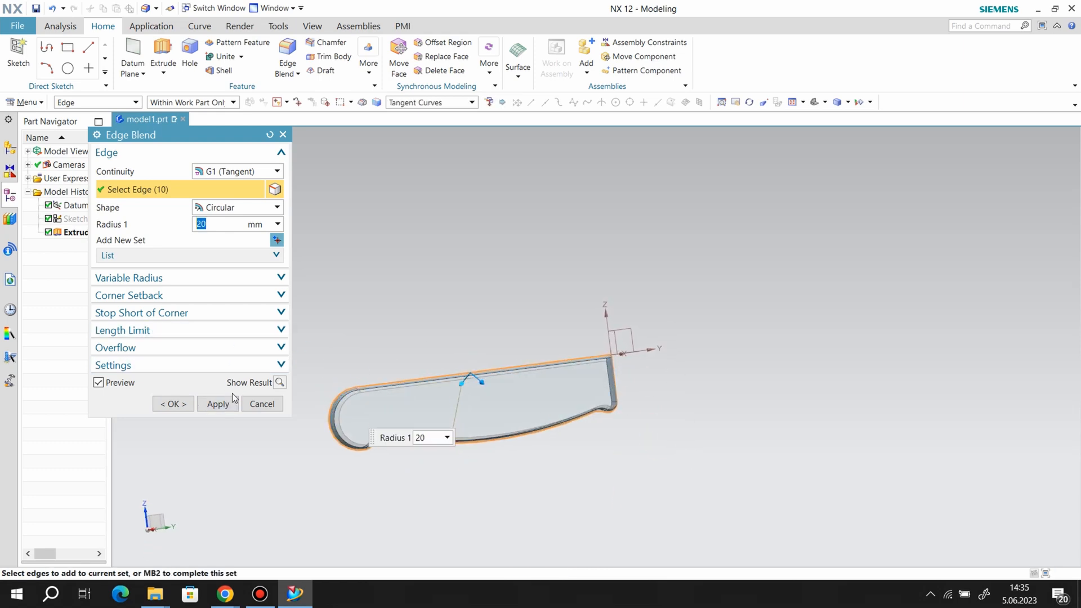
middle_drag(615, 379, 624, 388)
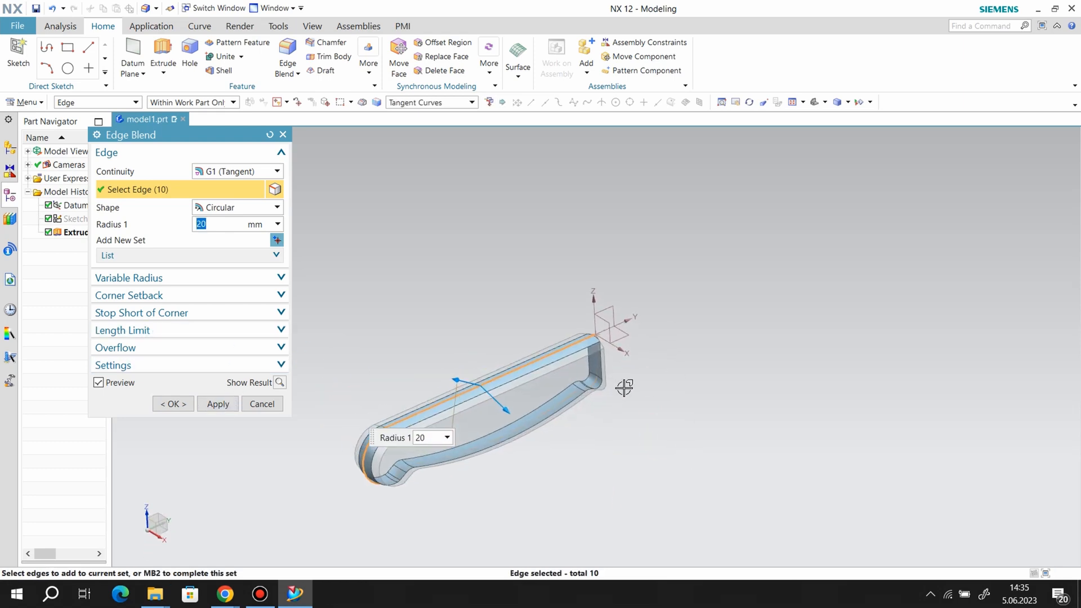
click(218, 404)
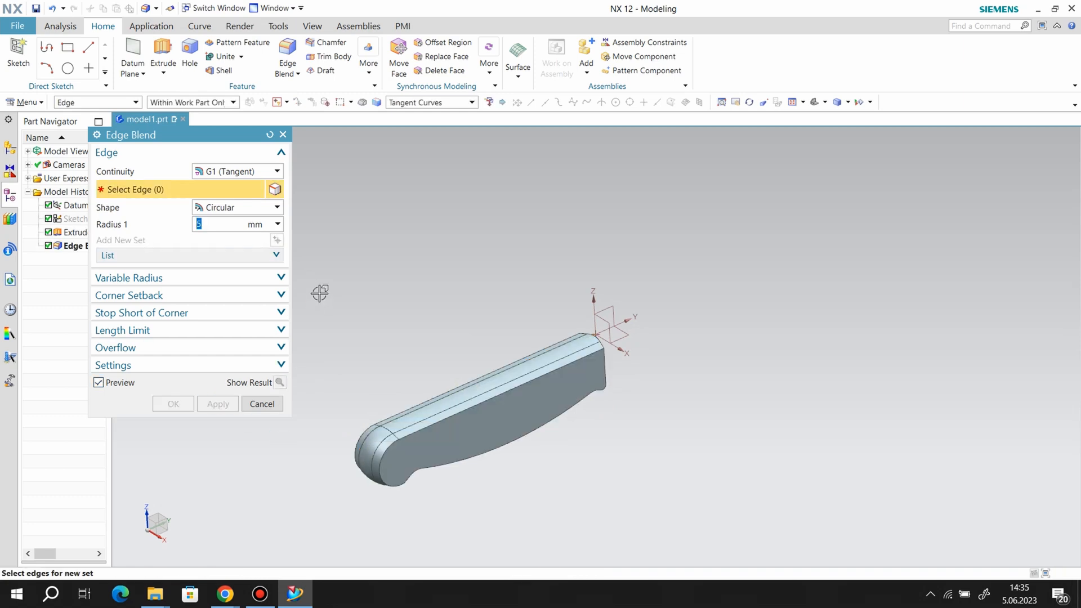
Step: Blend the outer edge loops of both flat side faces with a 5 mm radius and leave the Edge Blend command
click(480, 405)
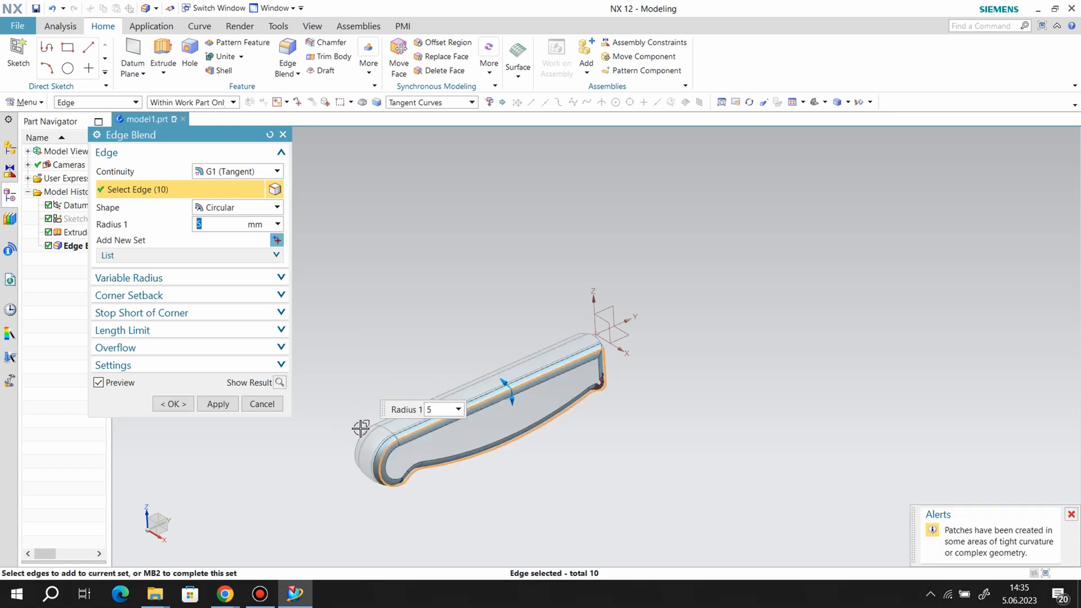
middle_drag(707, 454, 537, 329)
scroll(433, 350, up, 6)
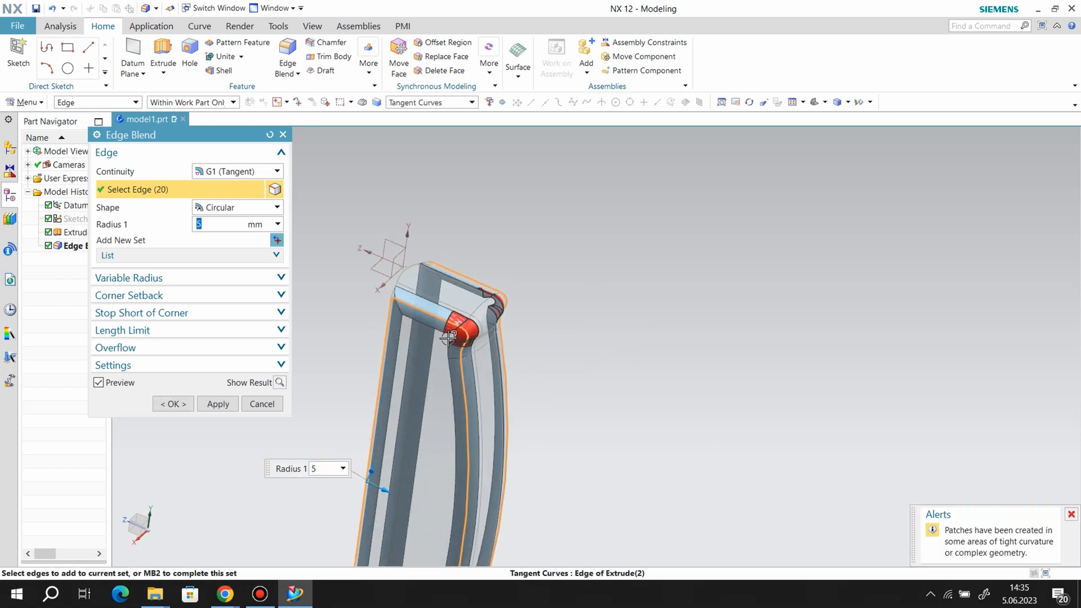
click(99, 383)
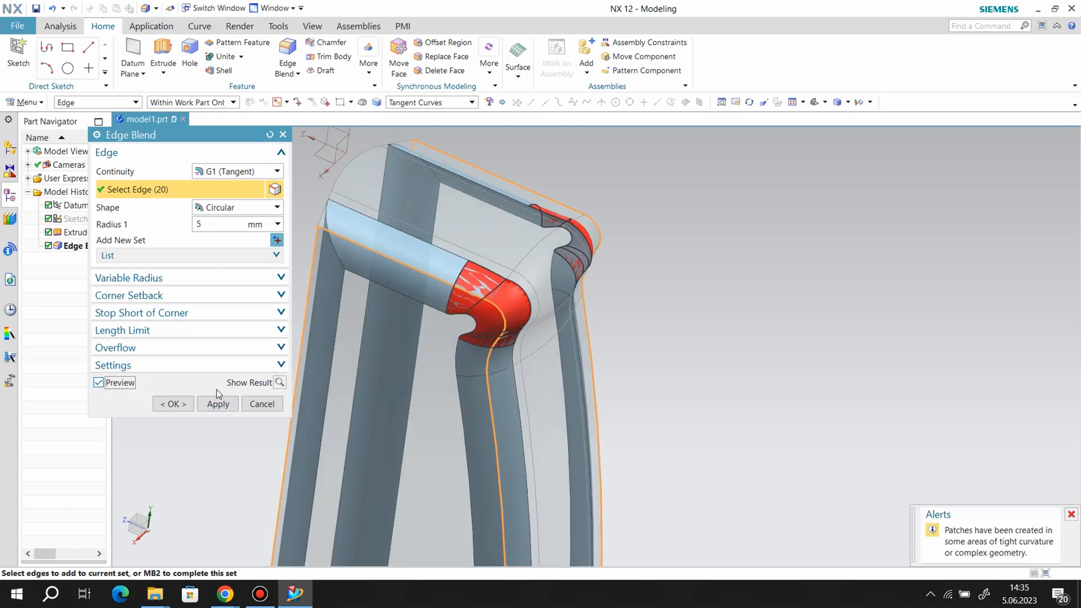
click(218, 403)
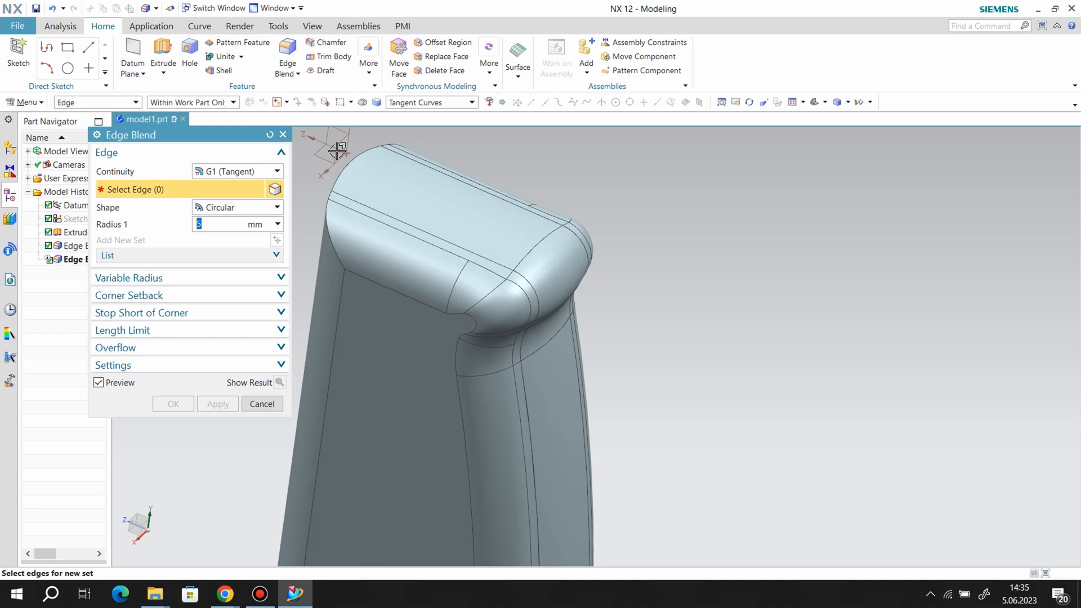
key(Escape)
Step: Create a sketch on the XZ plane at the handle's straight end, with the Z-axis as vertical reference
middle_drag(302, 145, 719, 263)
middle_drag(543, 400, 481, 372)
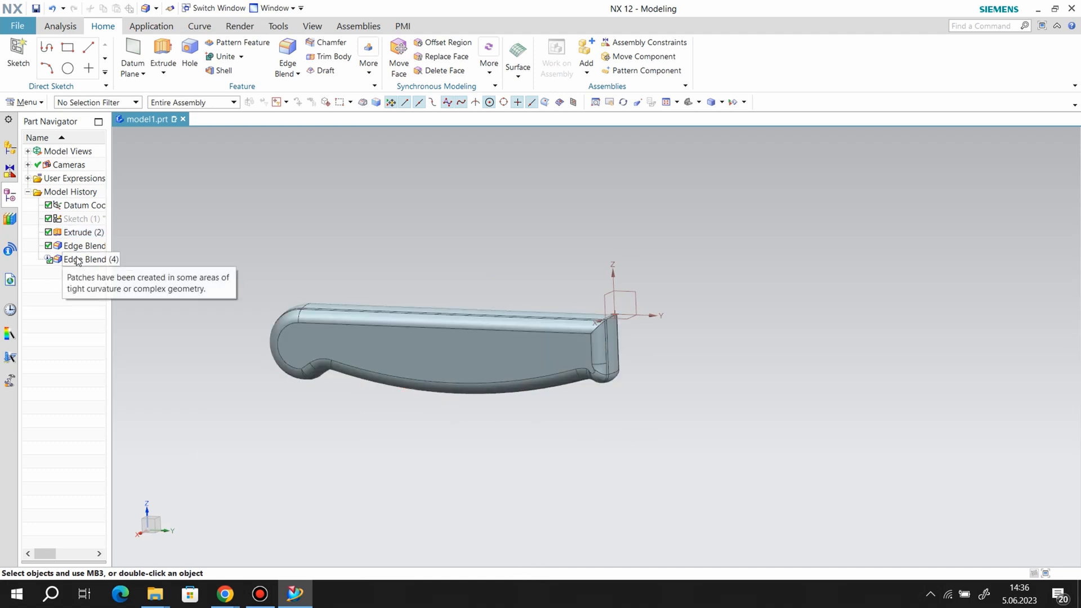
middle_drag(307, 432, 752, 427)
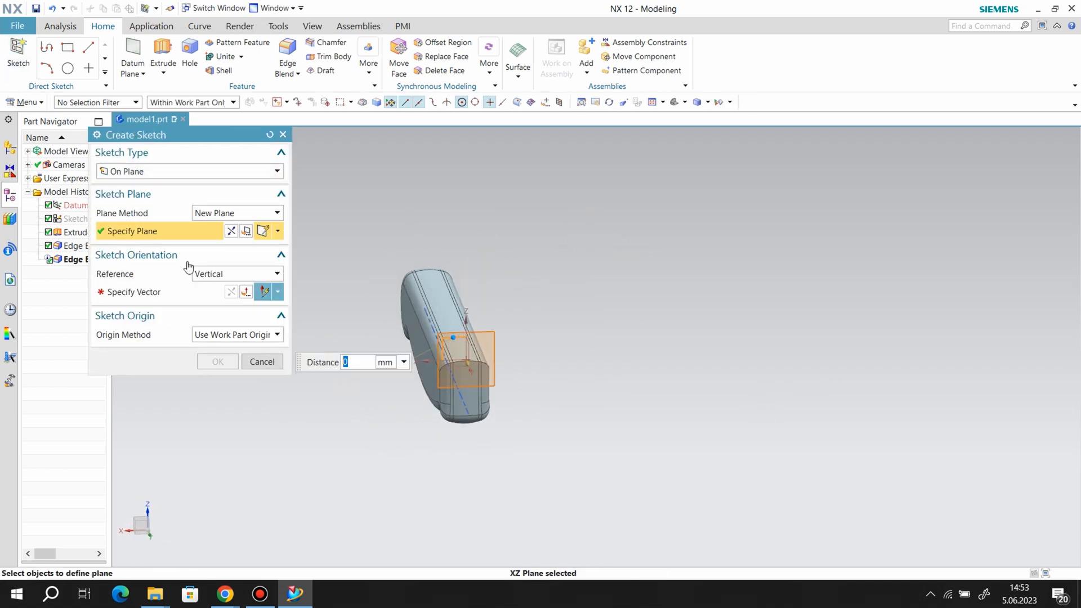
click(597, 324)
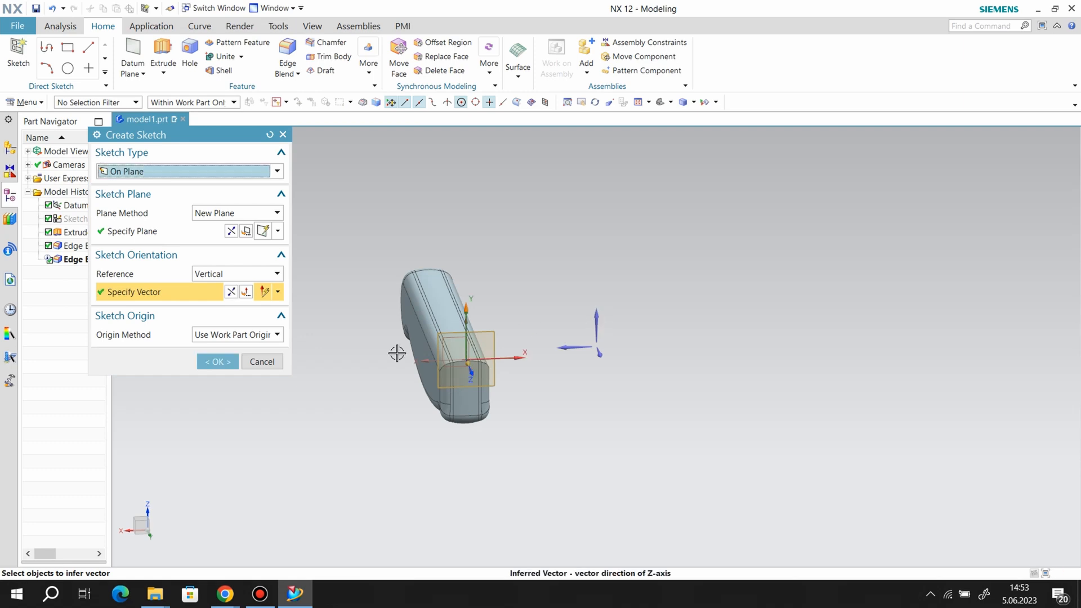
click(203, 361)
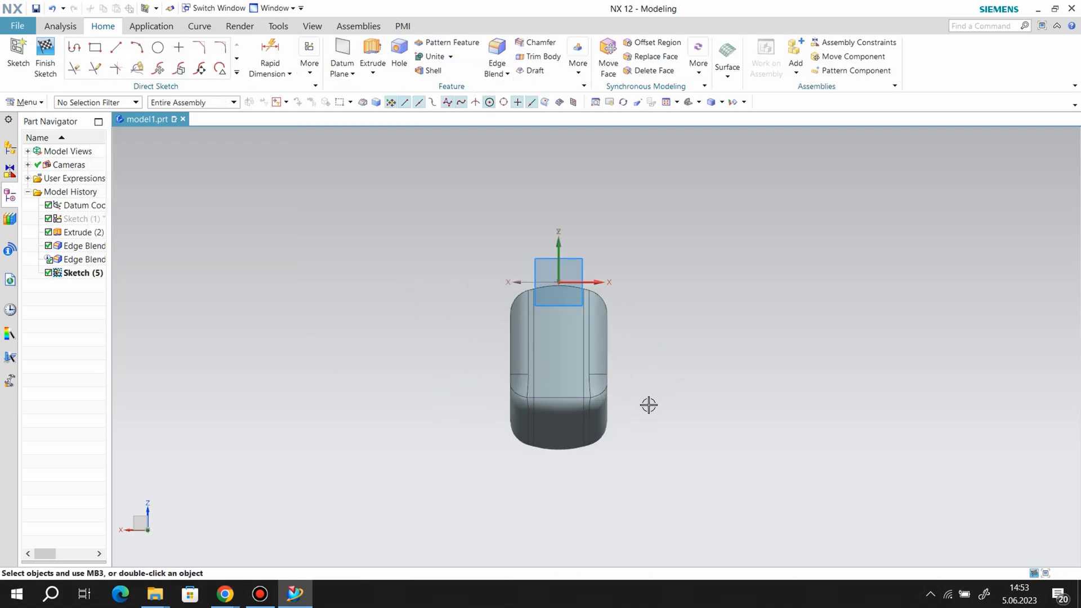
Step: Draw a rectangle about 6 mm wide and 11.5 mm high below the origin and constrain its upper edge's midpoint in line with the origin
click(96, 49)
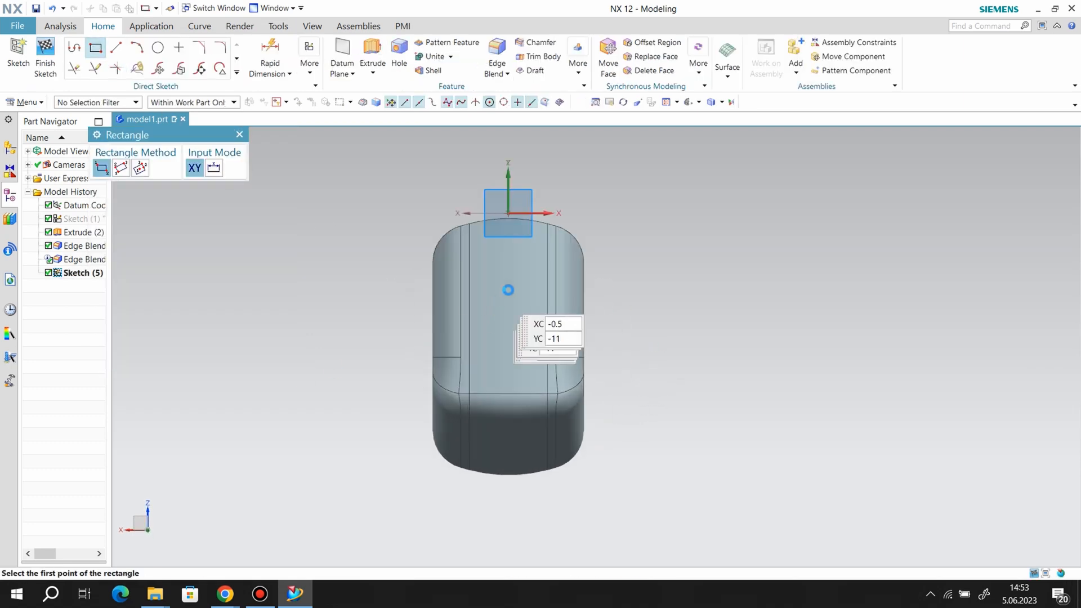
click(485, 237)
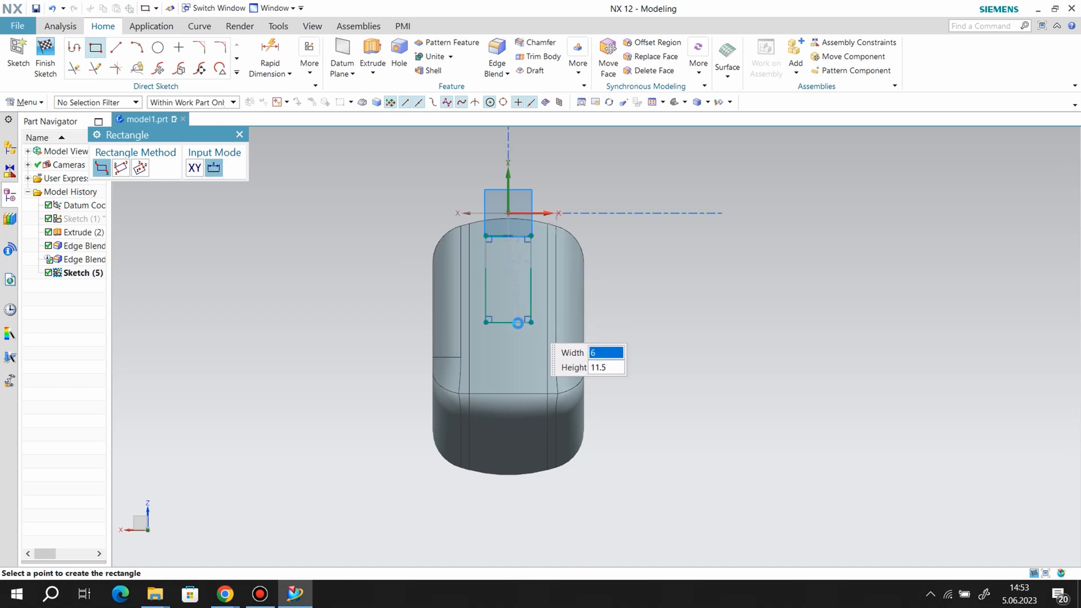
click(518, 323)
click(310, 57)
click(361, 99)
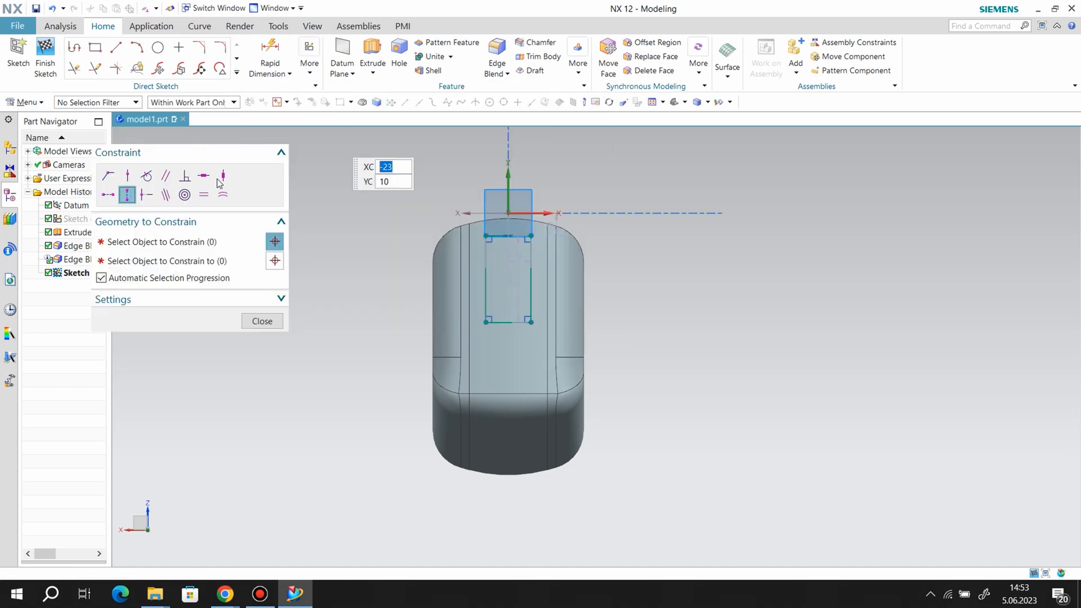
click(508, 214)
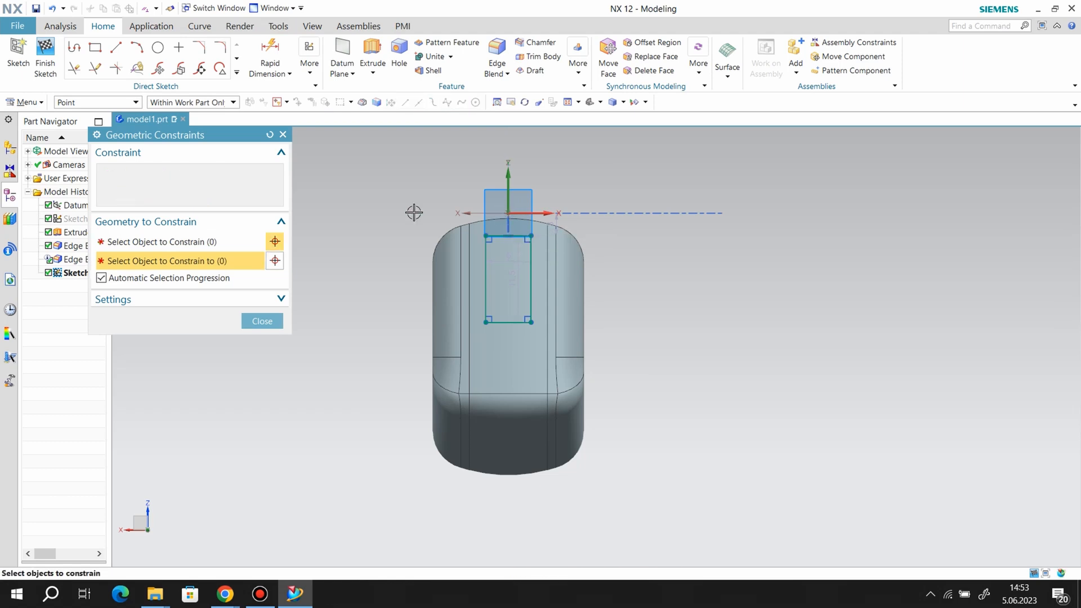
Step: Dimension the vertical distance from the sketch origin to the rectangle's upper edge as 1 mm
click(271, 42)
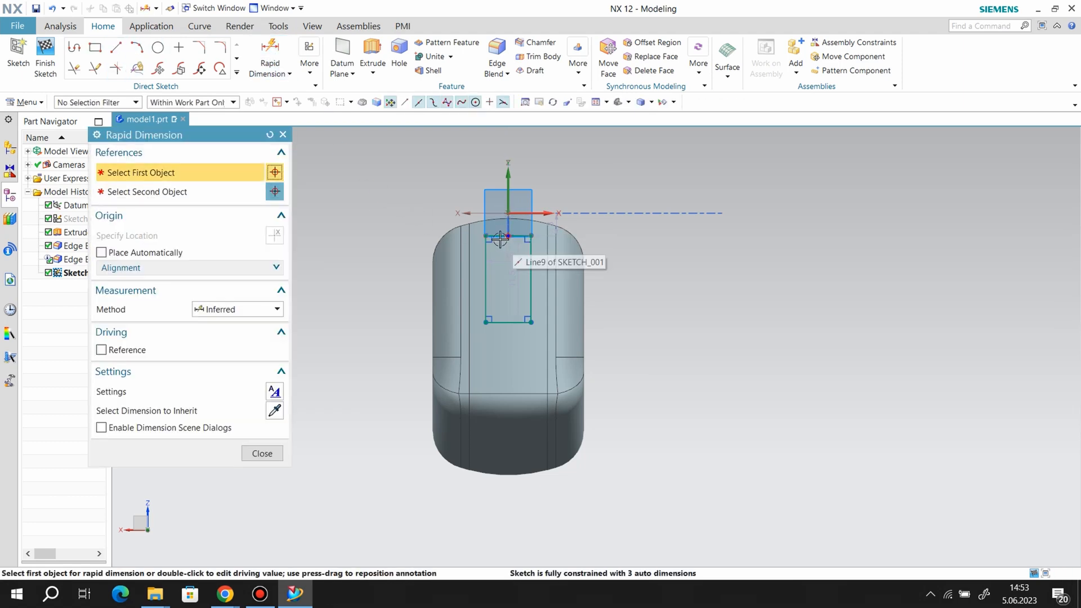
click(500, 236)
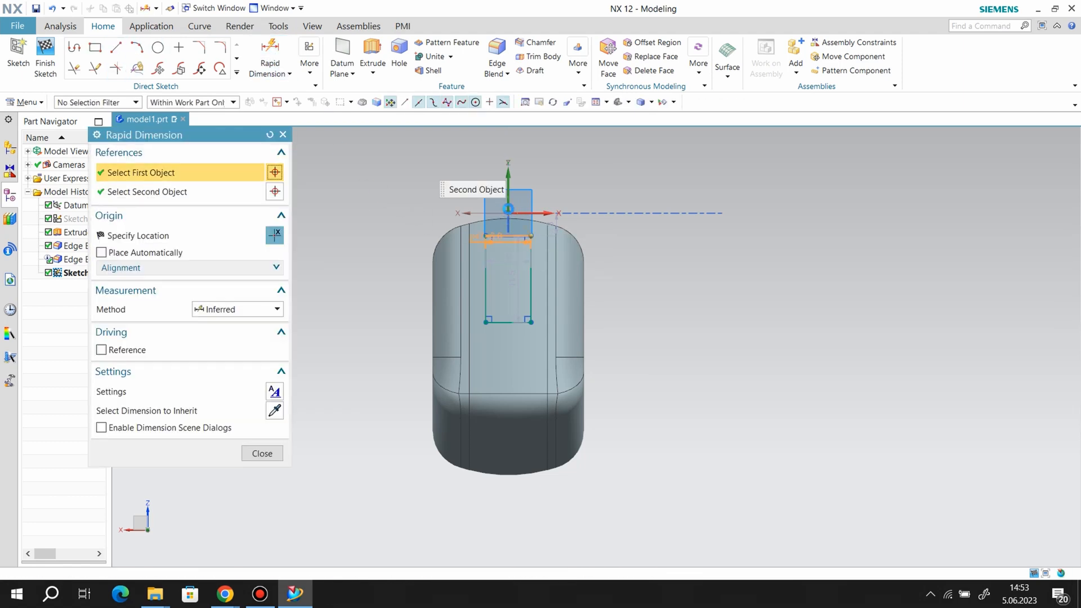
click(509, 211)
click(494, 237)
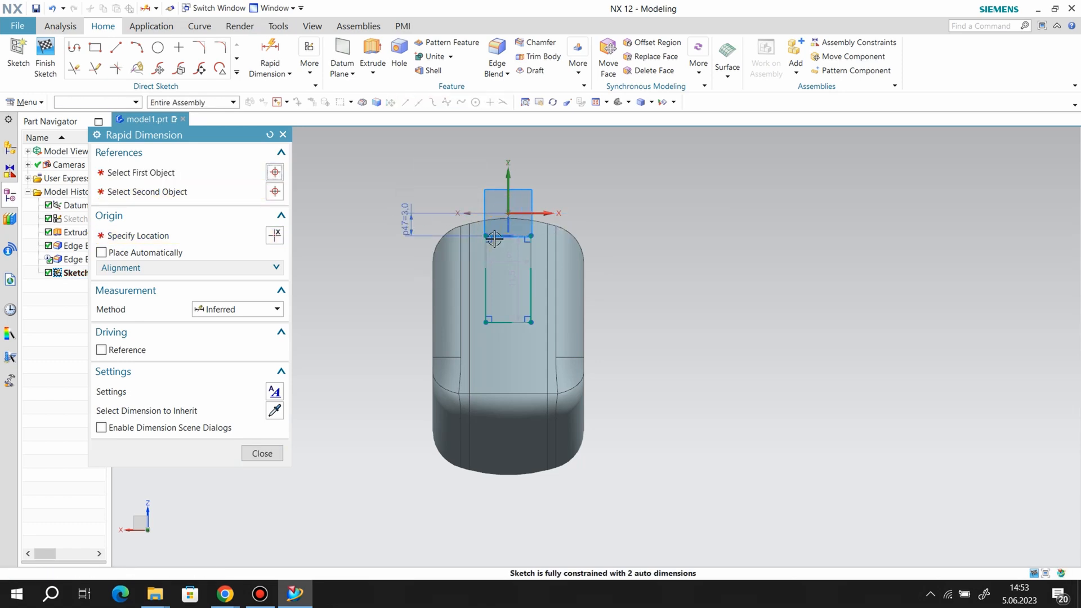
scroll(500, 248, up, 2)
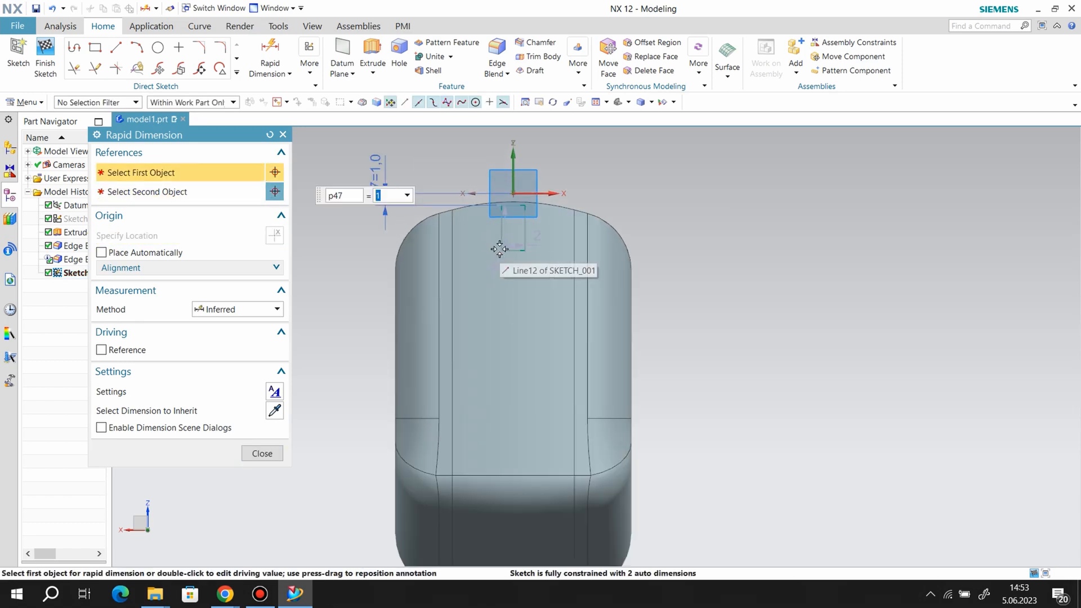
Step: Dimension the rectangle's width as 1.5 mm between its two vertical sides
click(525, 244)
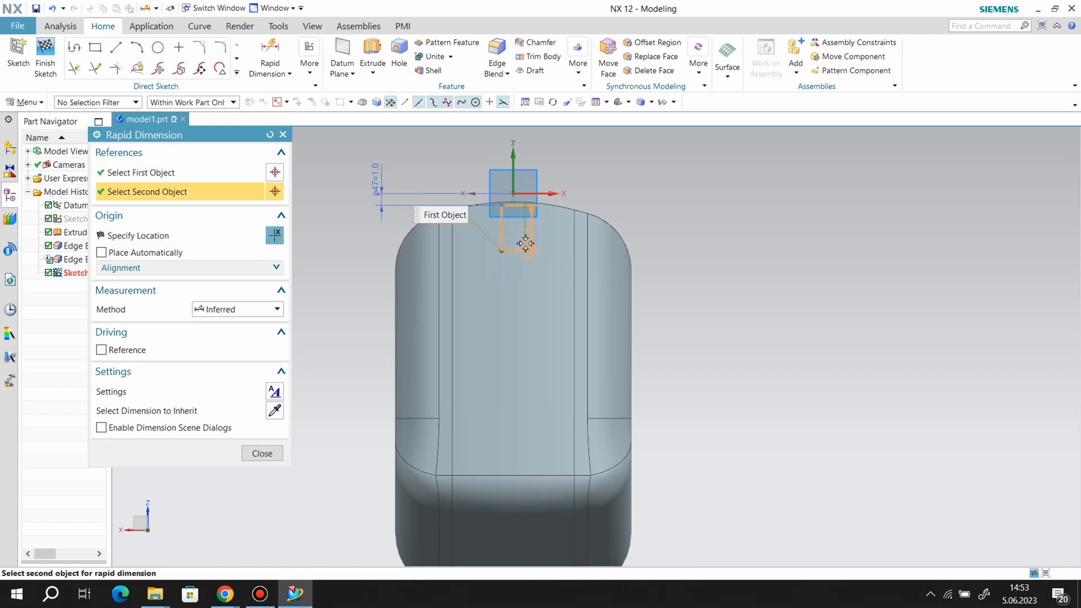
click(542, 398)
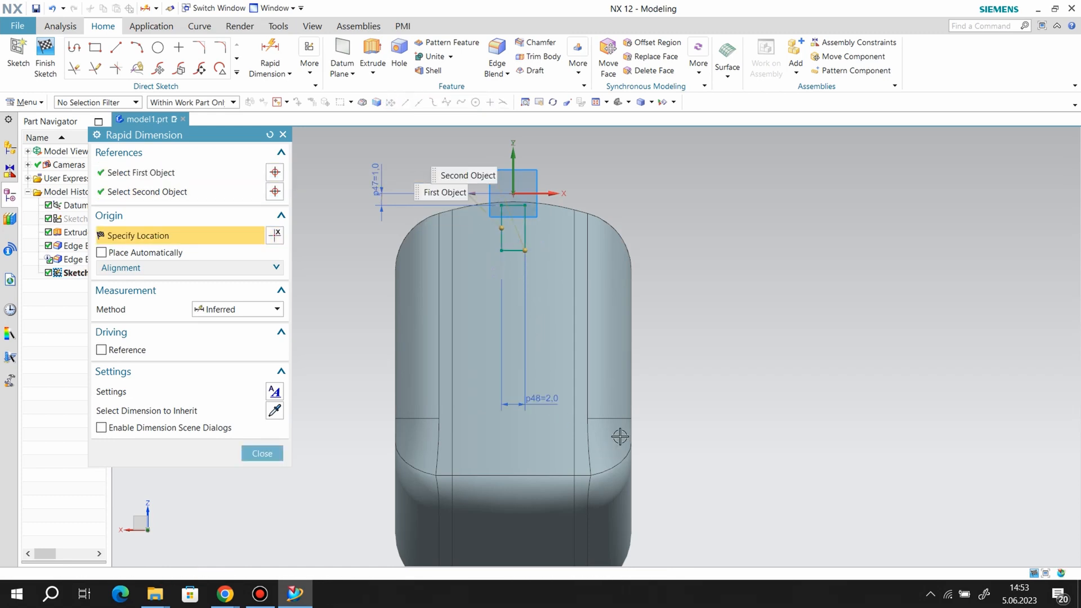
text(1.5)
key(Return)
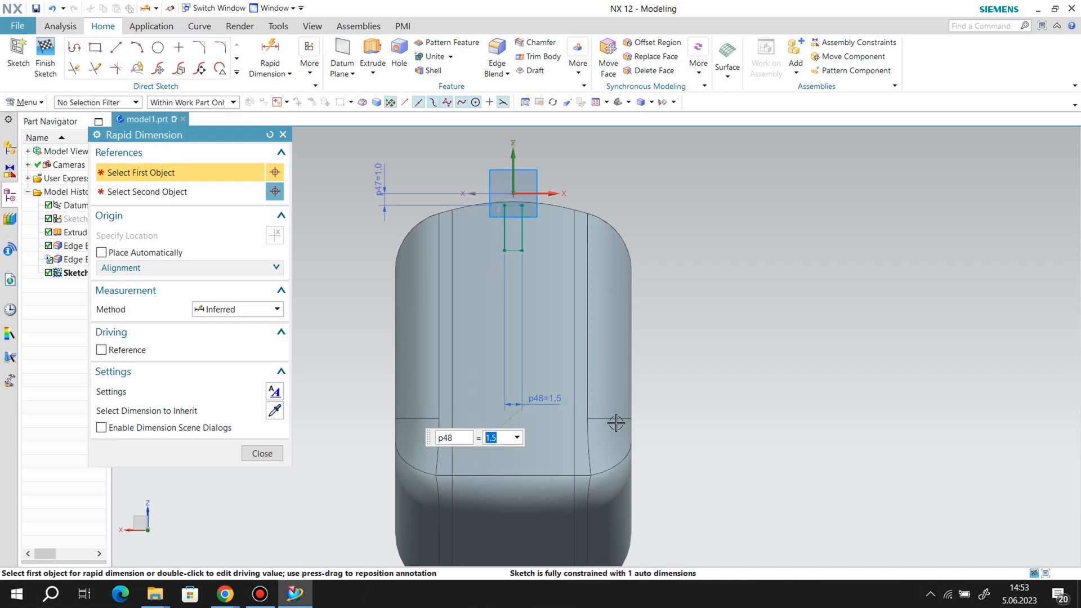
Step: Dimension the rectangle's height between its upper and lower edges as 20 mm and leave the Rapid Dimension command
scroll(531, 204, down, 6)
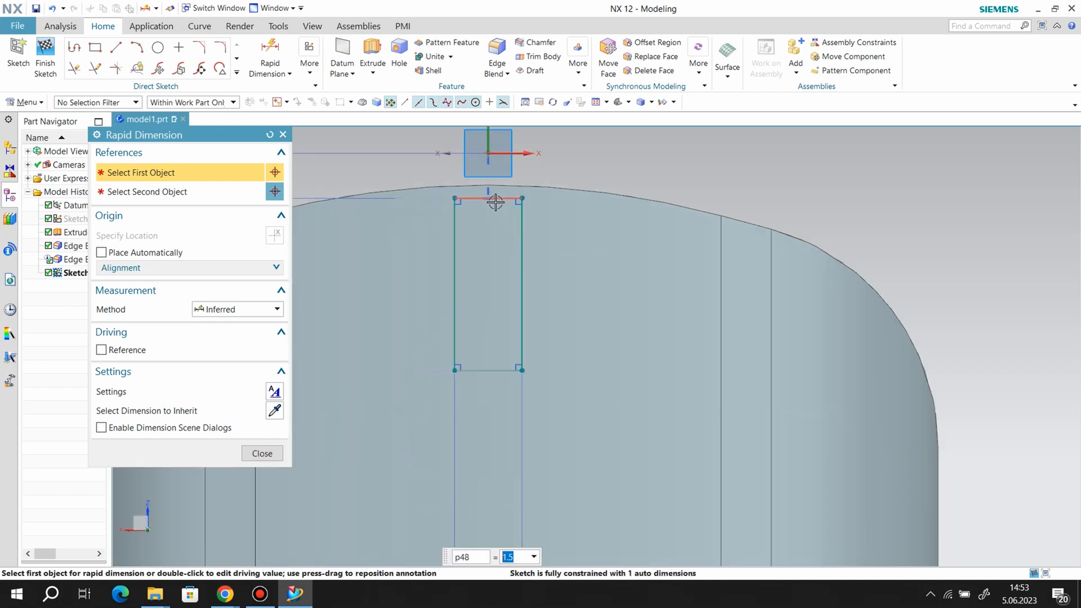
click(511, 199)
click(500, 371)
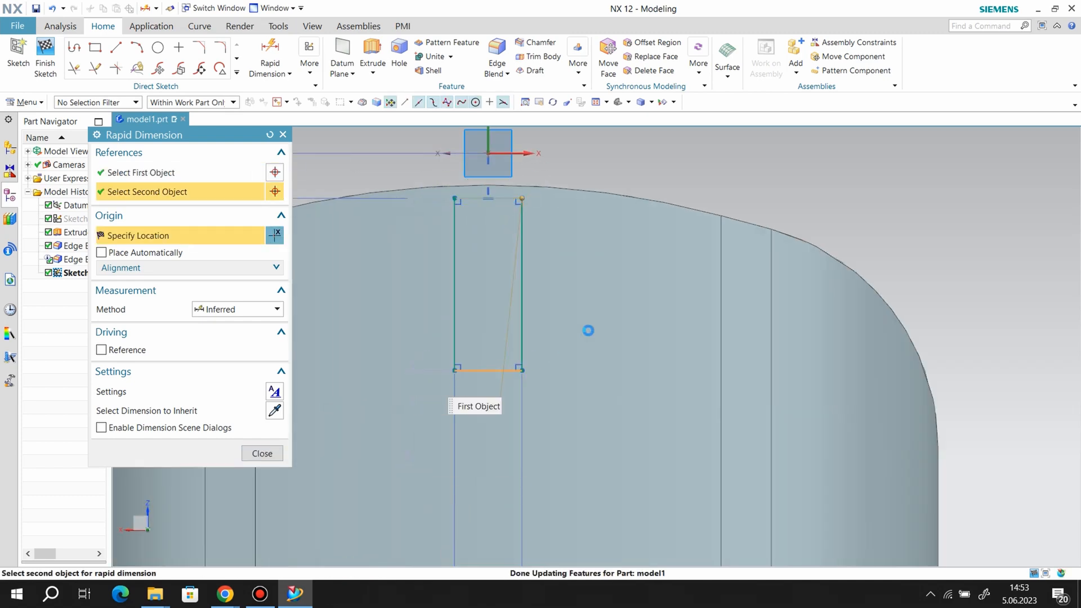
scroll(603, 307, up, 3)
scroll(603, 307, up, 2)
click(513, 320)
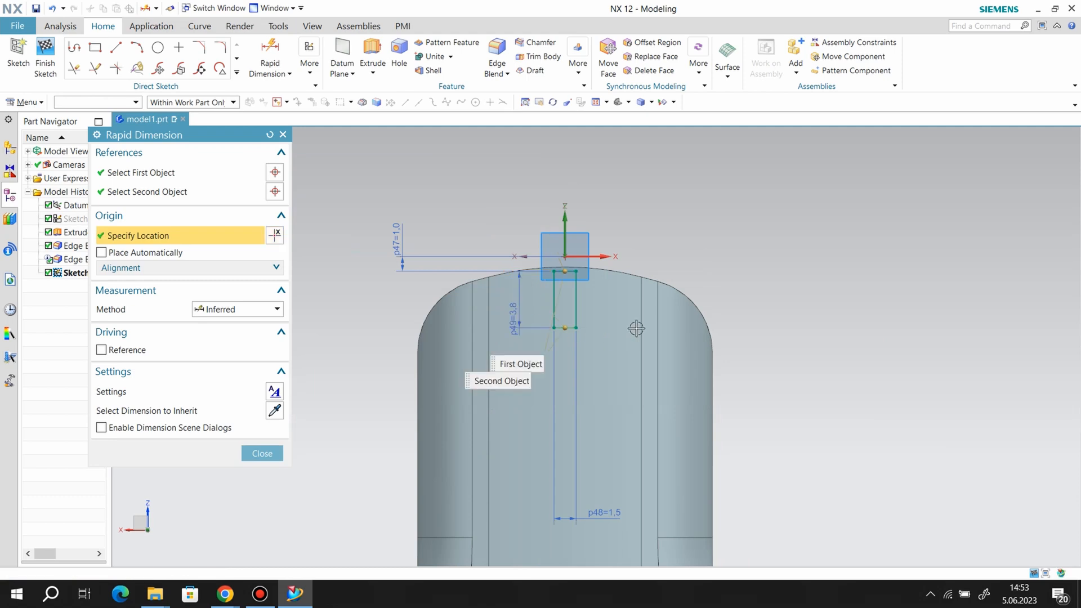
text(20)
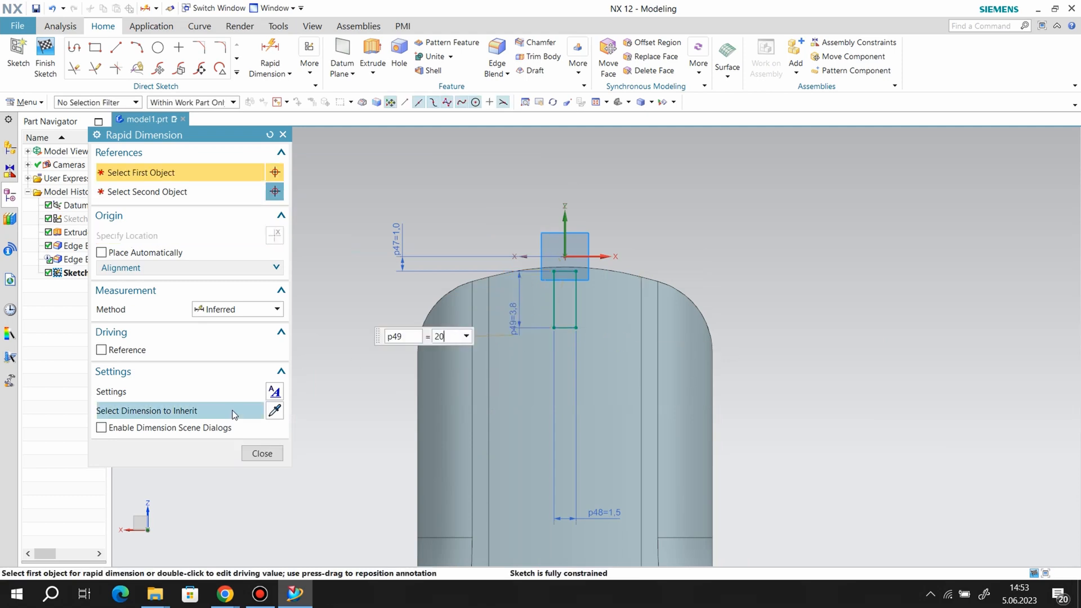
key(Return)
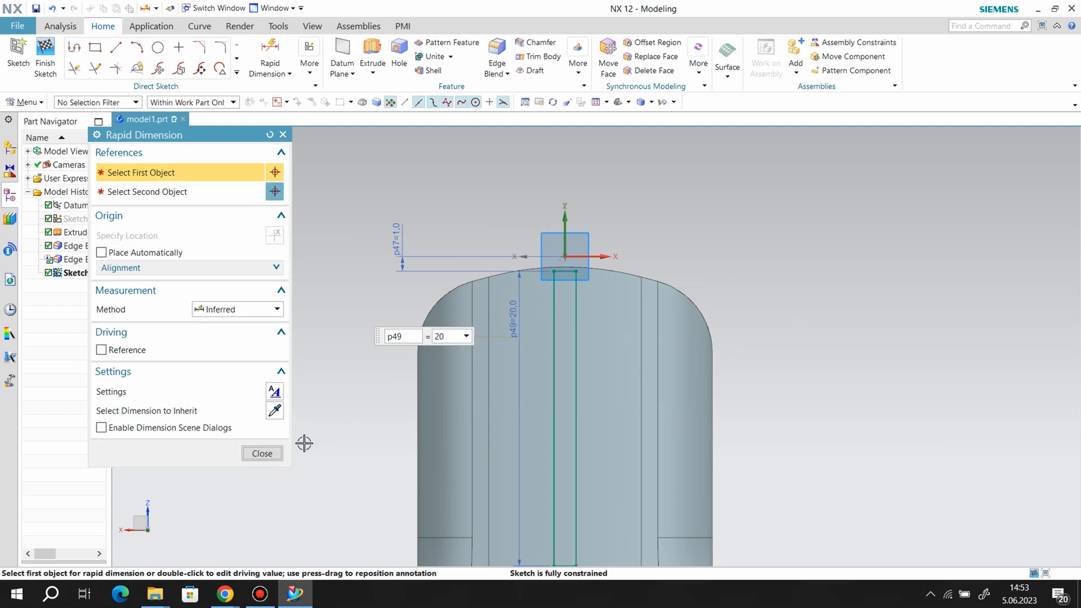
click(263, 453)
Step: Extrude the rectangle 20 mm into the handle with the reversed direction and the Subtract option, and leave the Extrude command
scroll(698, 336, down, 1)
scroll(698, 331, up, 4)
middle_drag(674, 306, 788, 396)
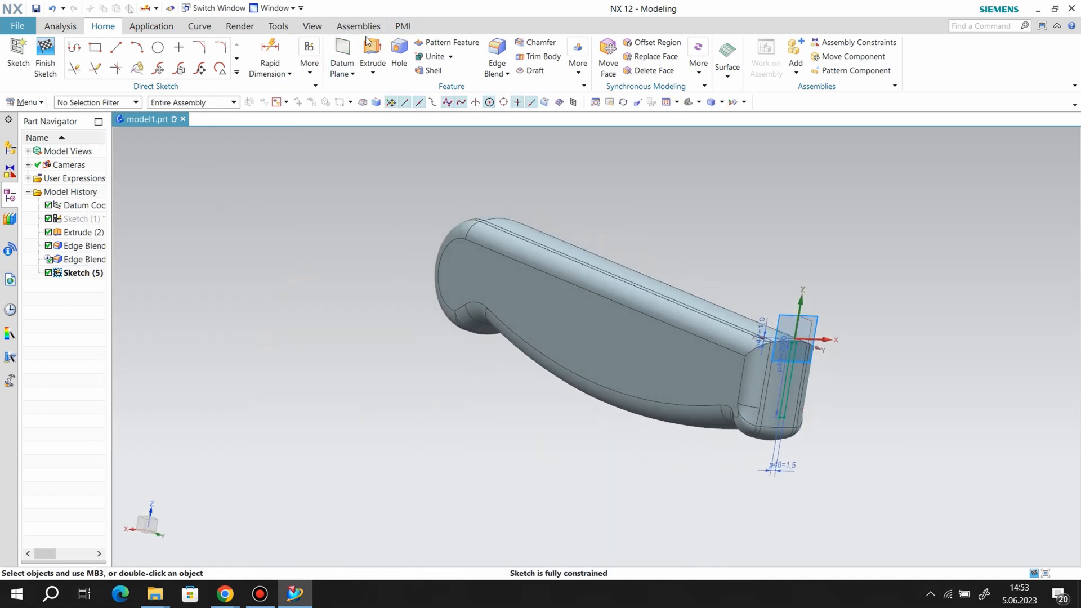
click(373, 55)
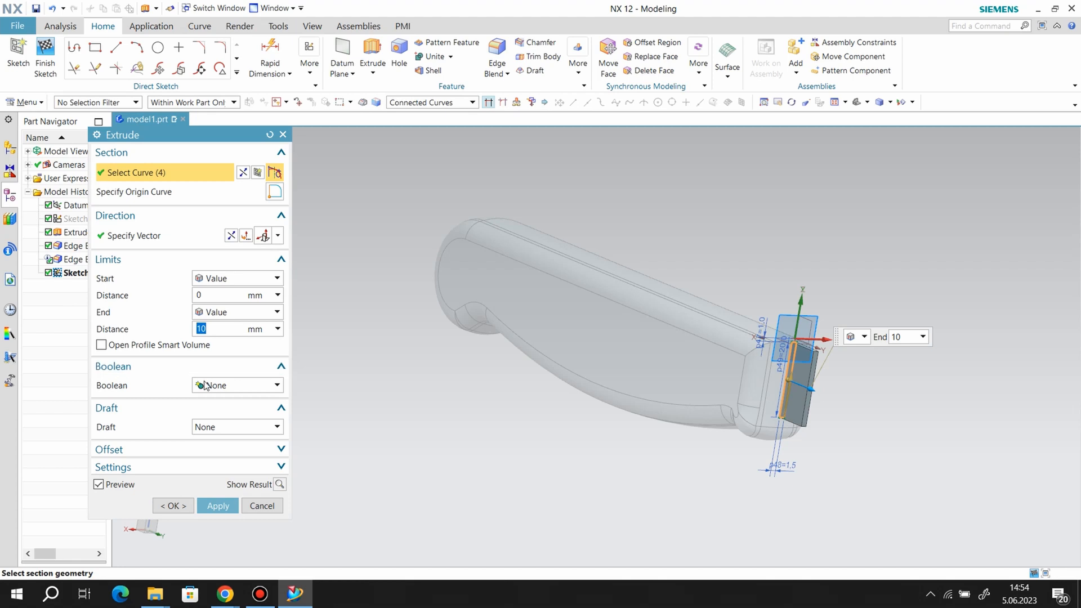
click(236, 386)
click(223, 425)
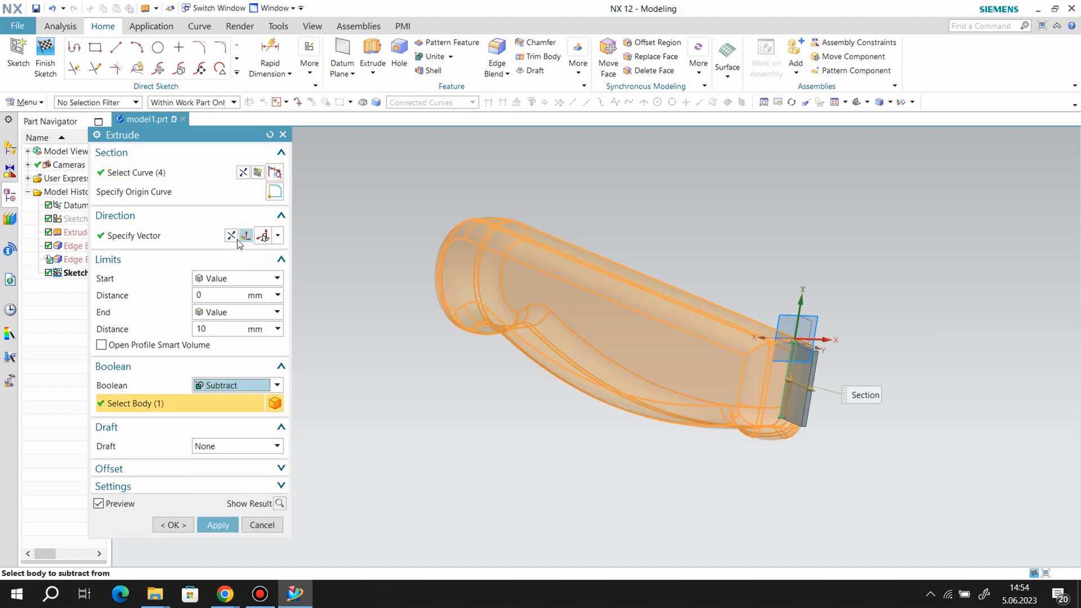
click(224, 328)
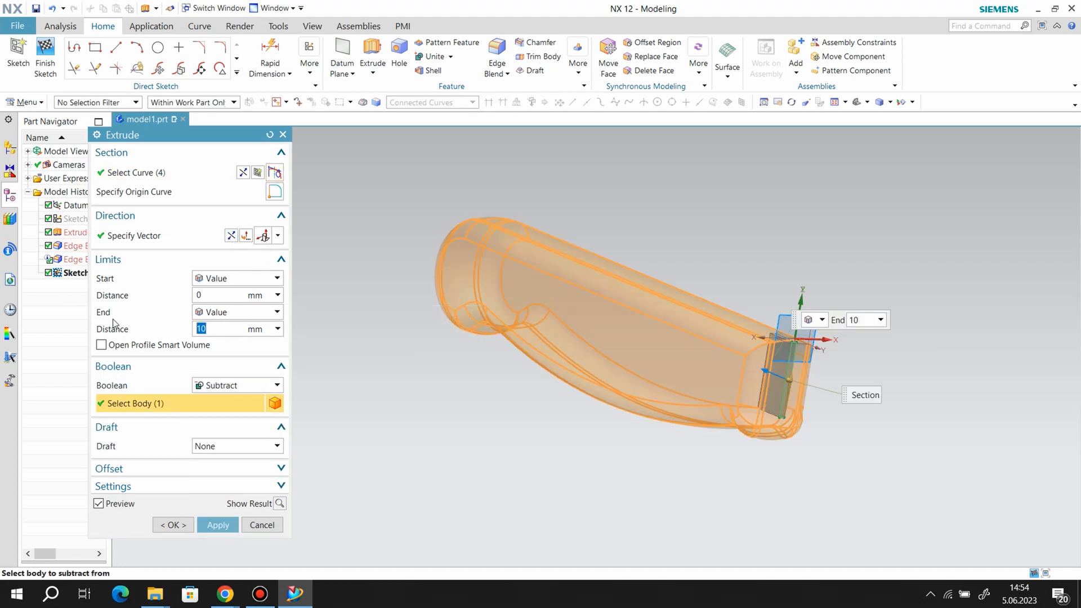
key(Return)
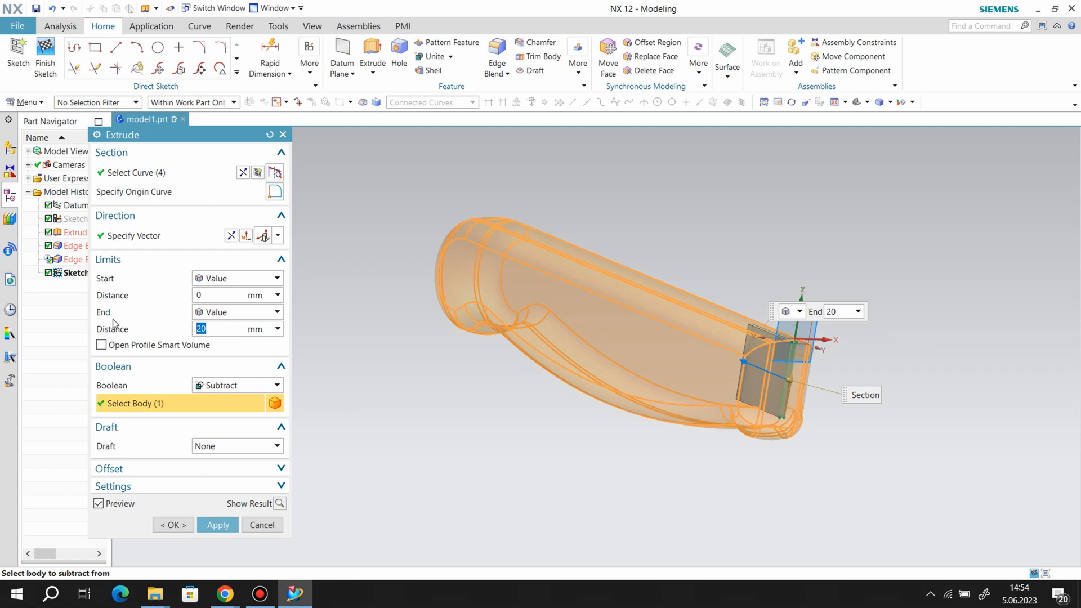
click(209, 525)
middle_drag(924, 362, 732, 289)
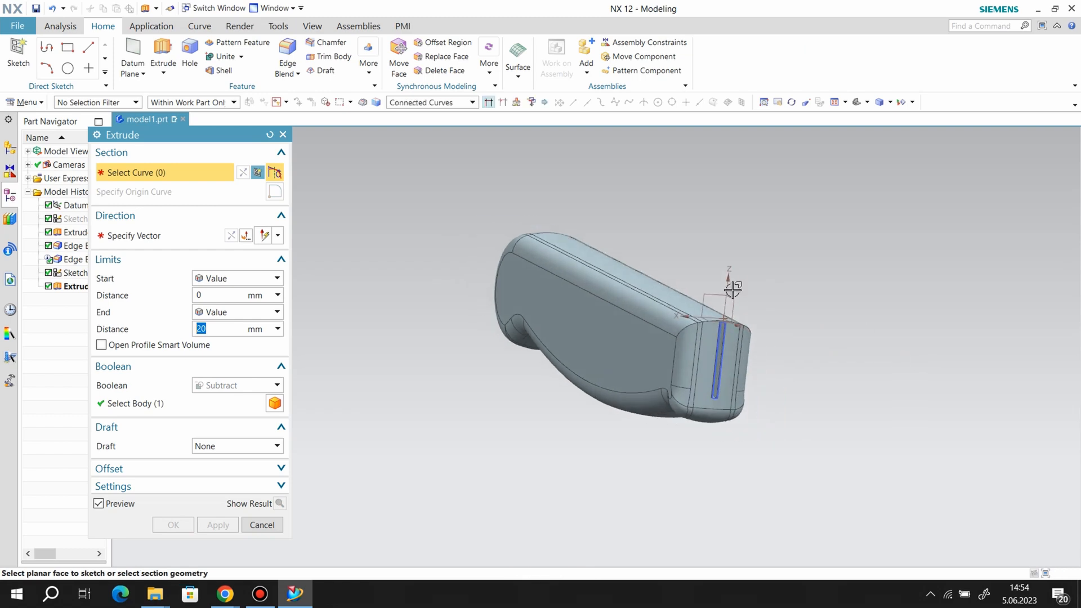
click(283, 134)
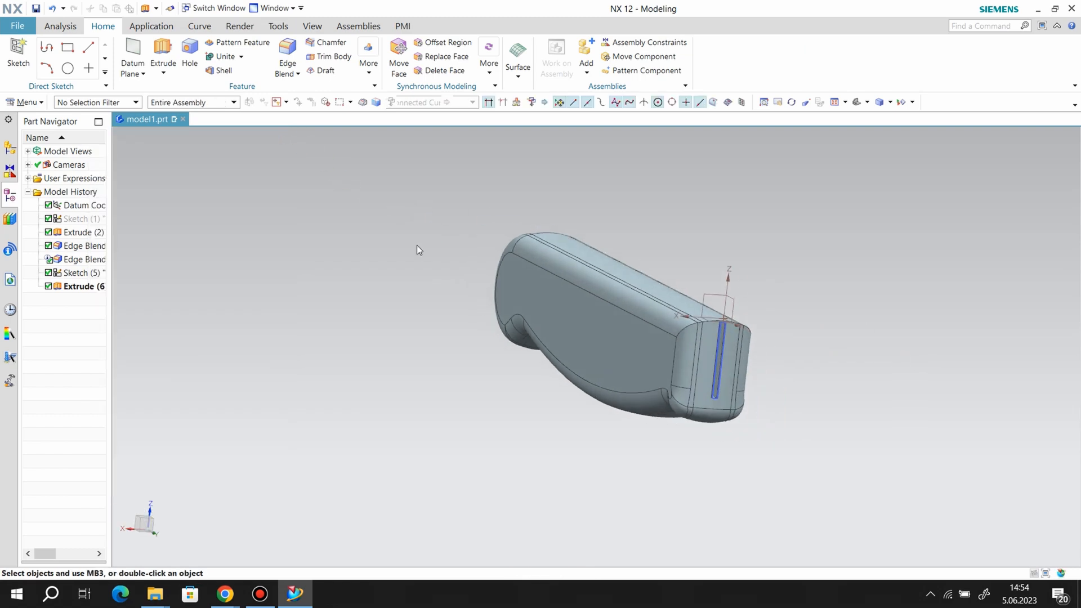
Step: Hide the slot's rectangle sketch and create a new sketch on the YZ plane with the Z-axis as vertical reference
right_click(66, 279)
click(98, 209)
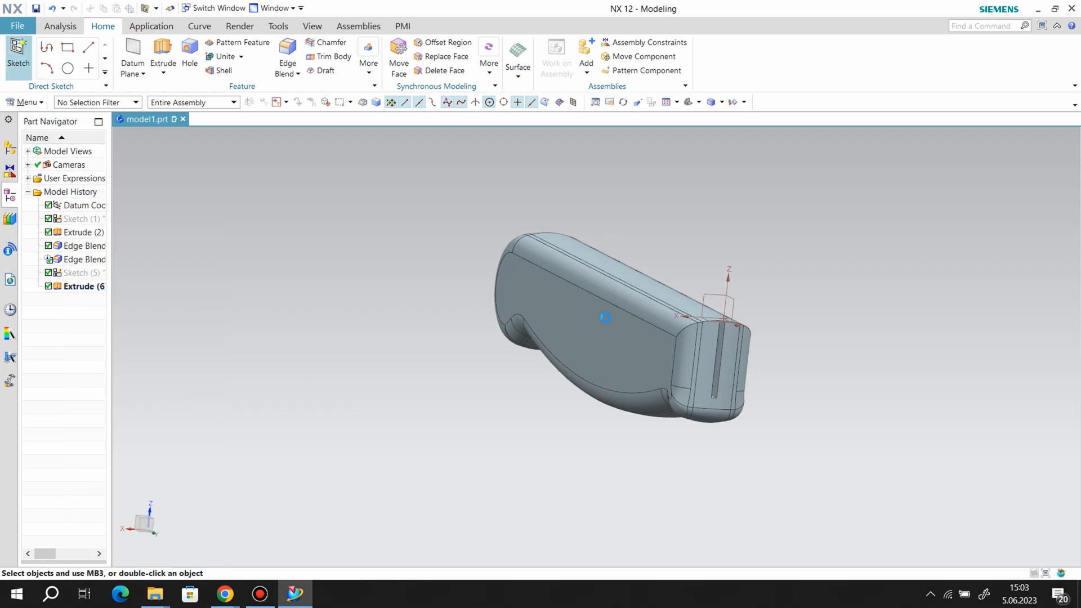
click(158, 292)
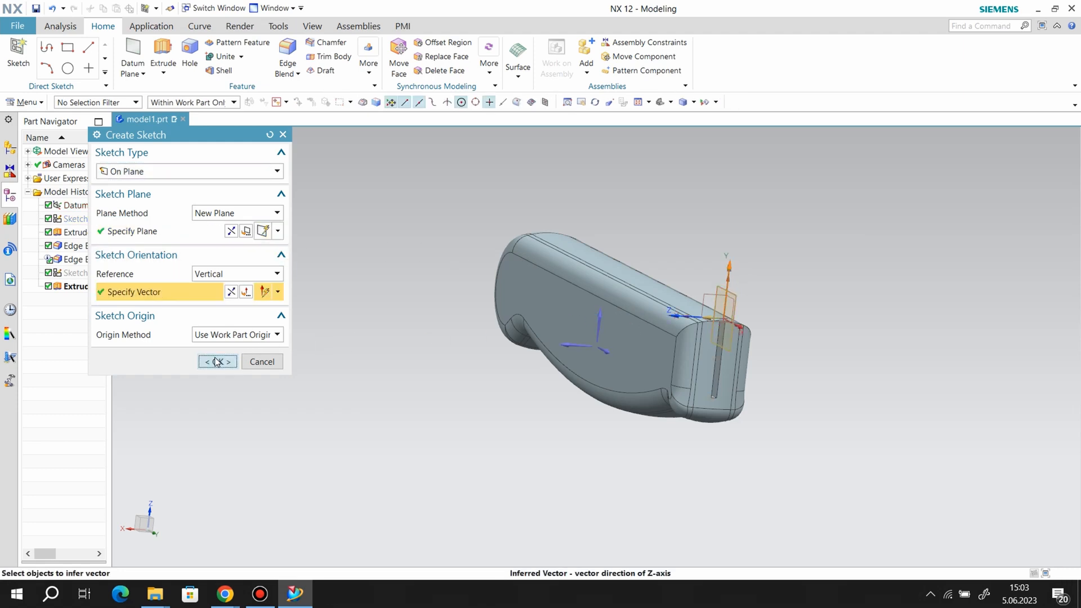
click(218, 361)
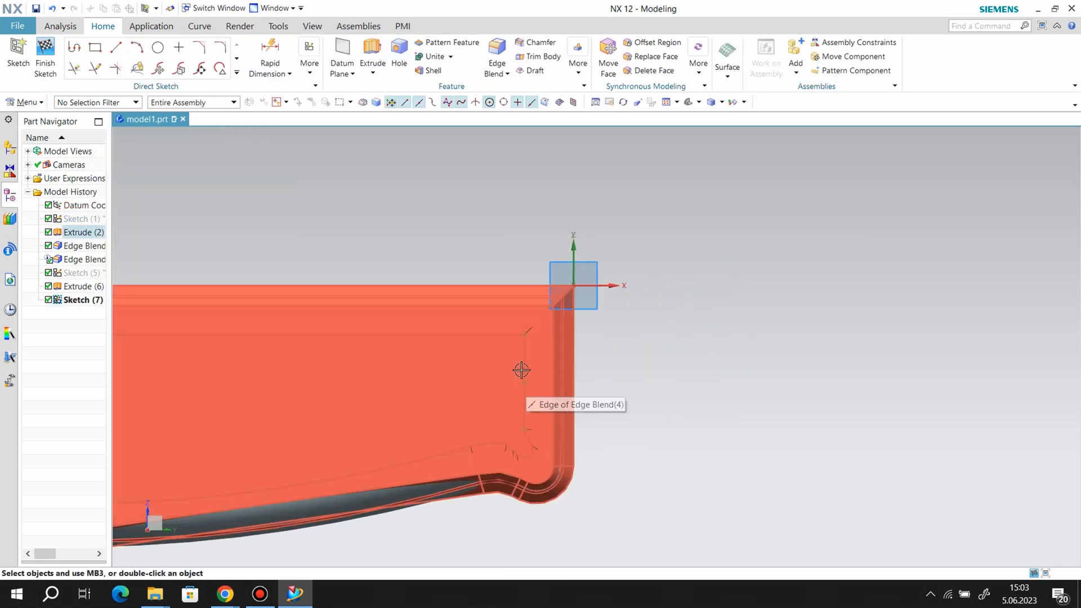
Step: Examine the slot at the handle's straight end in wireframe display and restore the shaded display
click(309, 63)
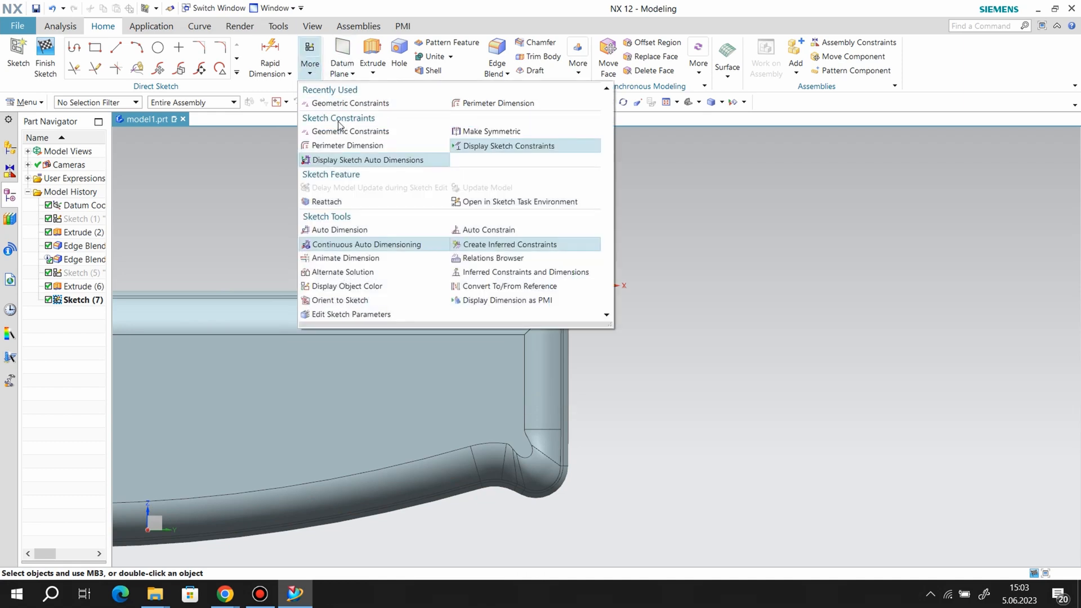
click(723, 103)
click(723, 183)
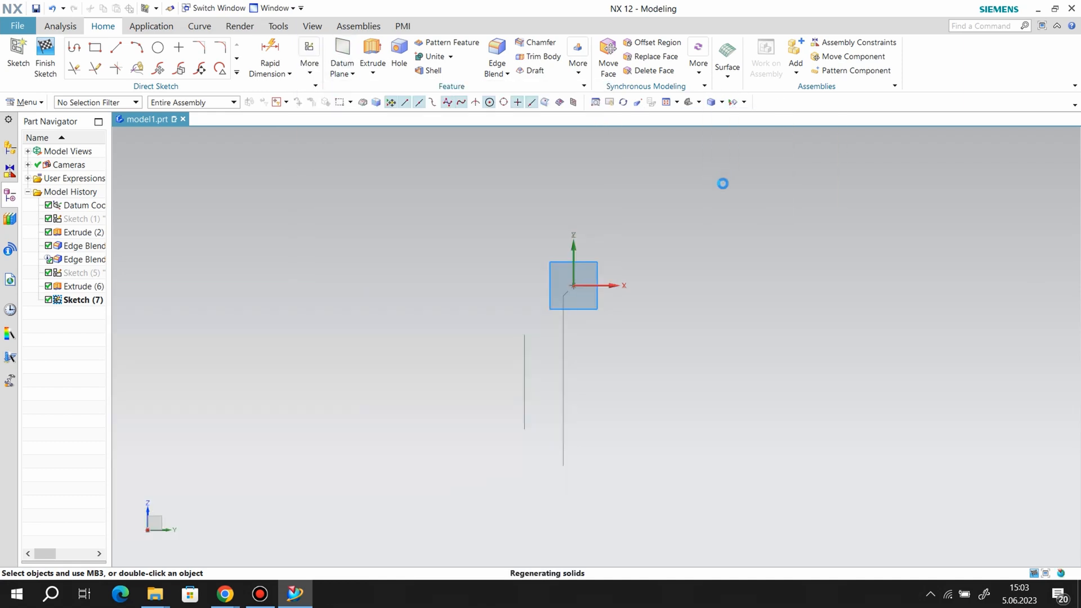
middle_drag(616, 324, 590, 345)
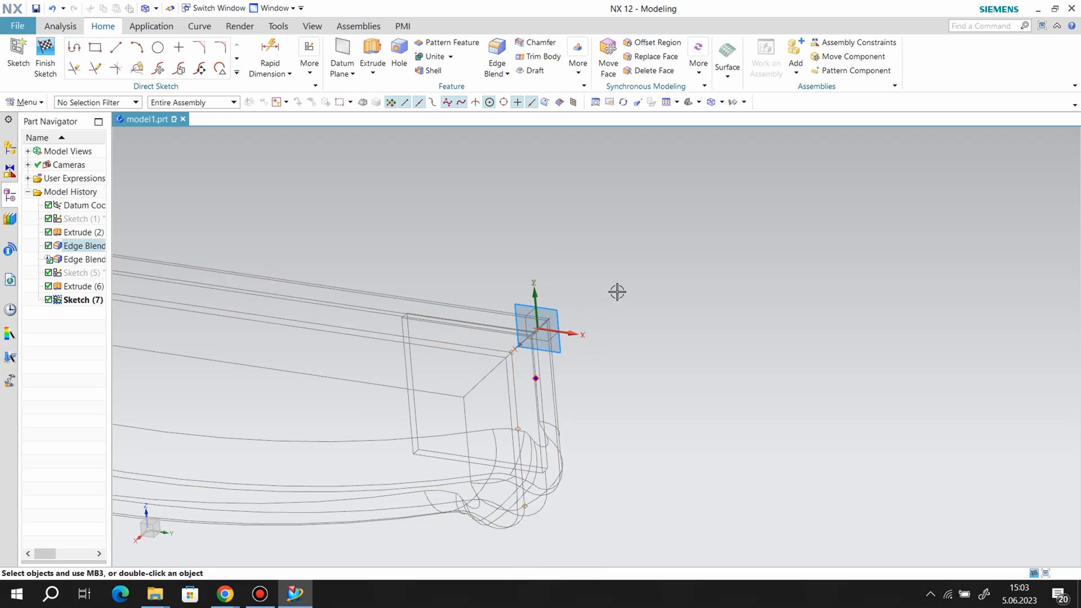
scroll(541, 305, up, 3)
scroll(531, 457, up, 3)
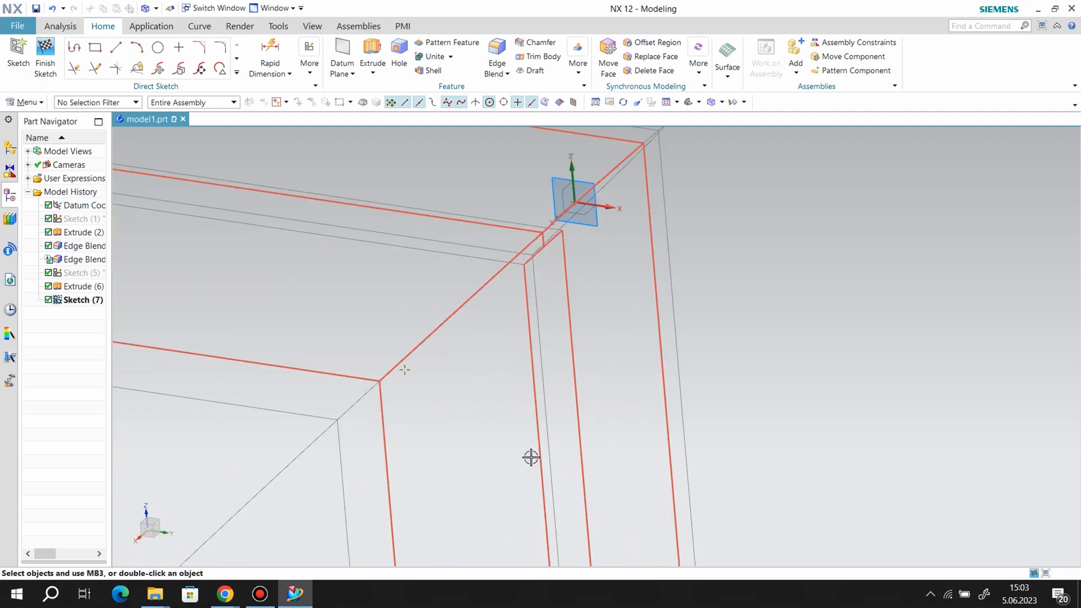
click(724, 102)
click(743, 113)
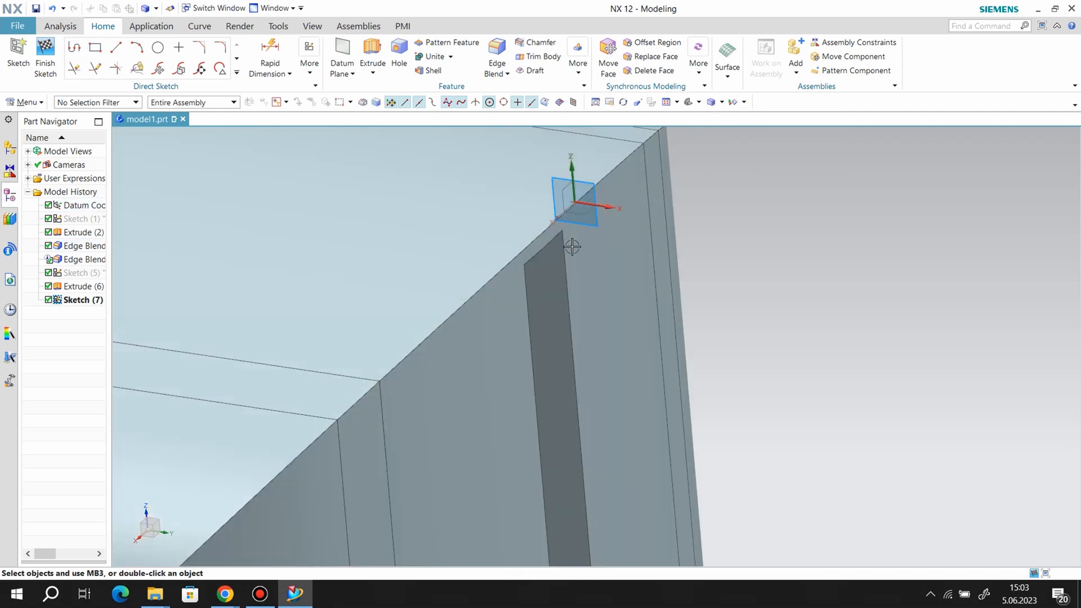
Step: Draw a 10 mm line outward from the midpoint of the slot's upper edge and constrain it horizontal
click(116, 47)
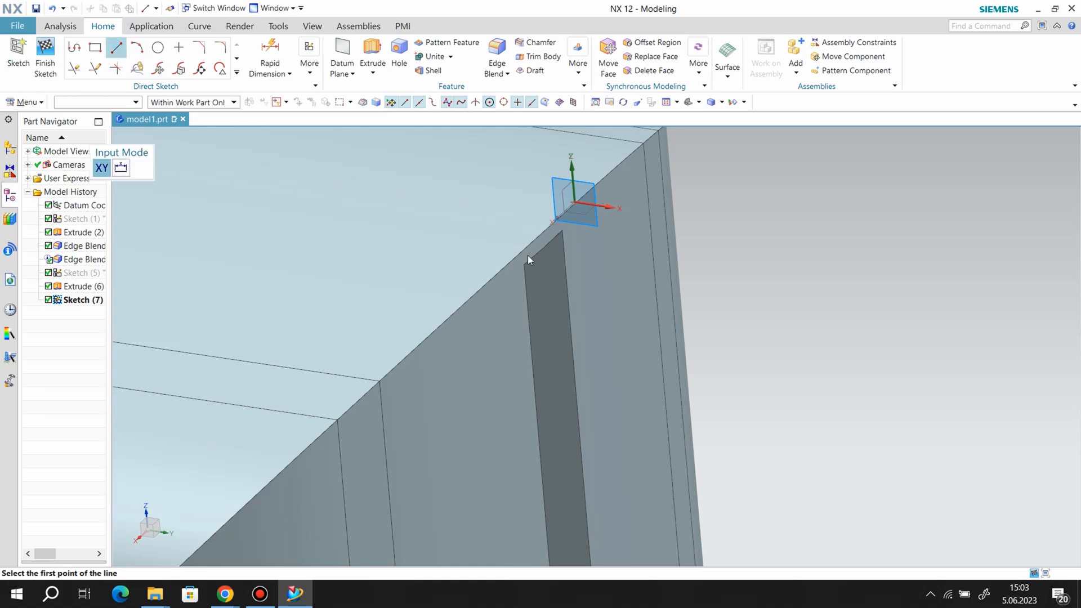
click(665, 244)
text(10)
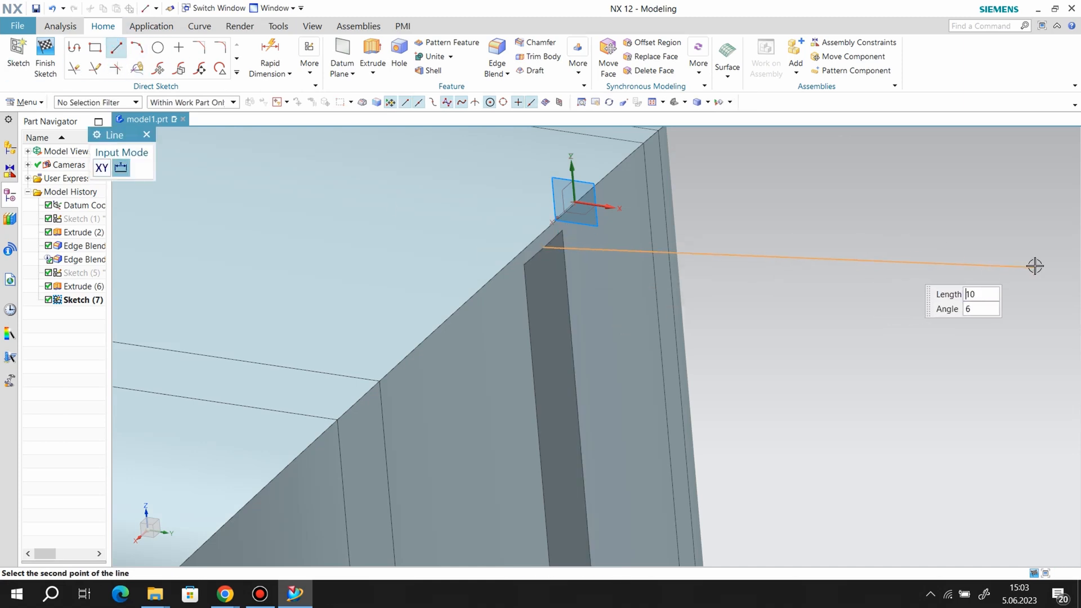
click(1035, 266)
middle_drag(663, 343, 711, 316)
scroll(711, 316, down, 4)
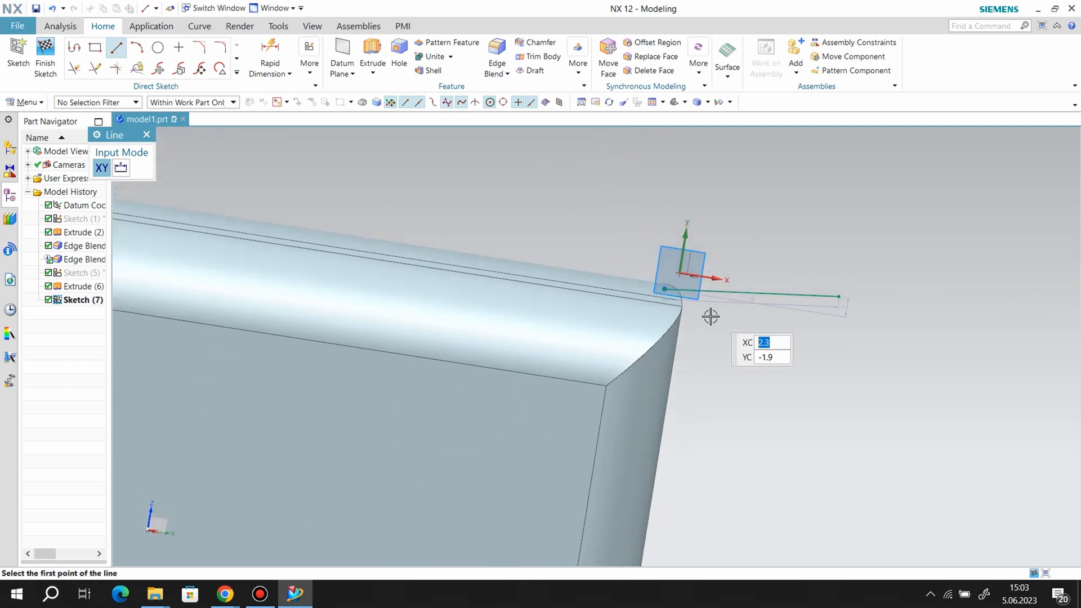
key(F8)
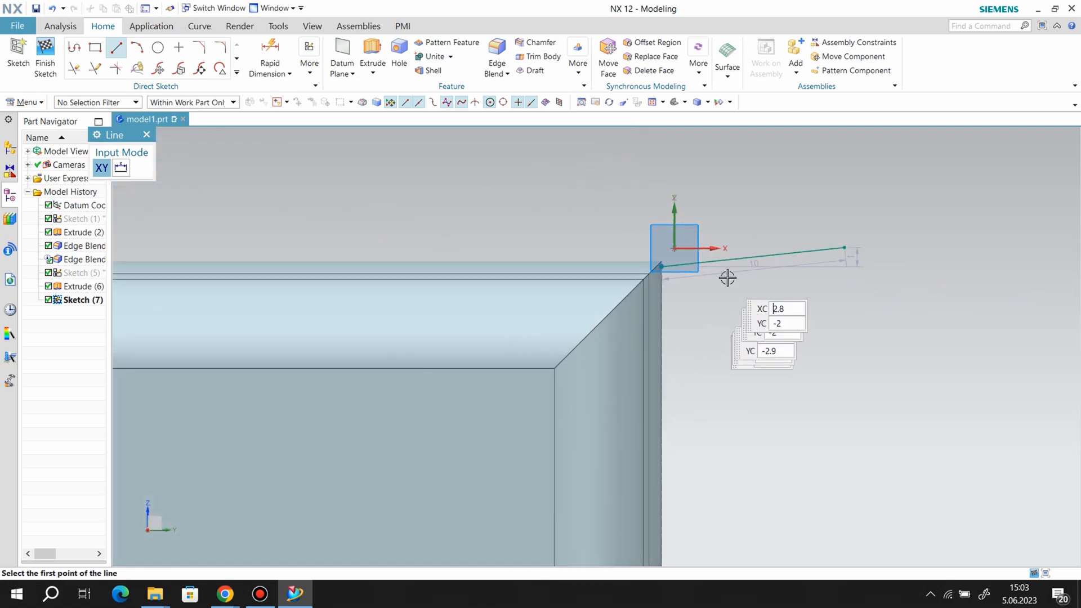
right_click(740, 189)
click(749, 218)
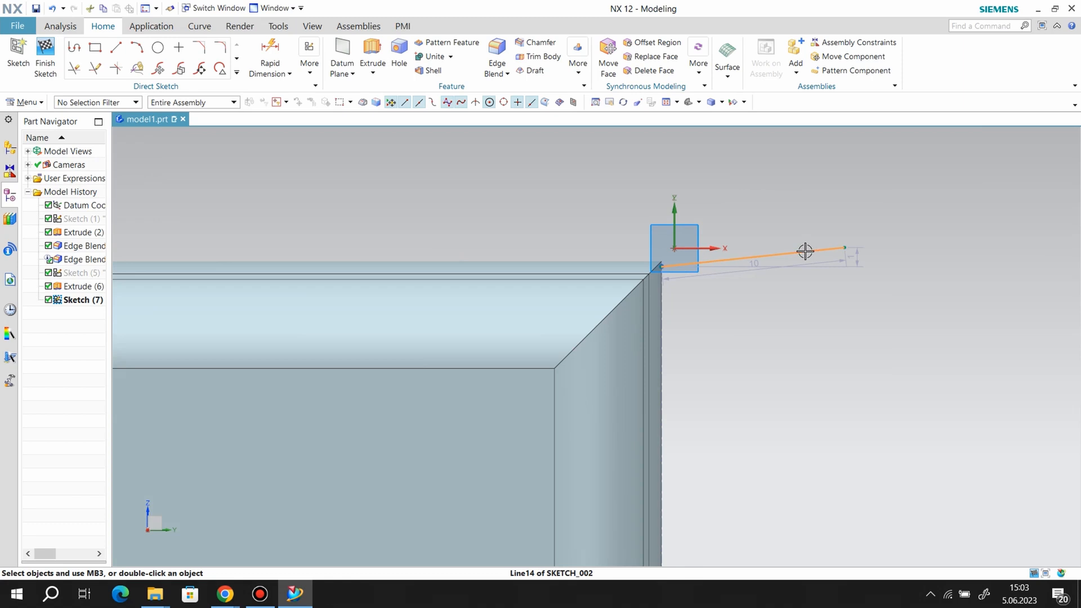
right_click(809, 251)
click(842, 358)
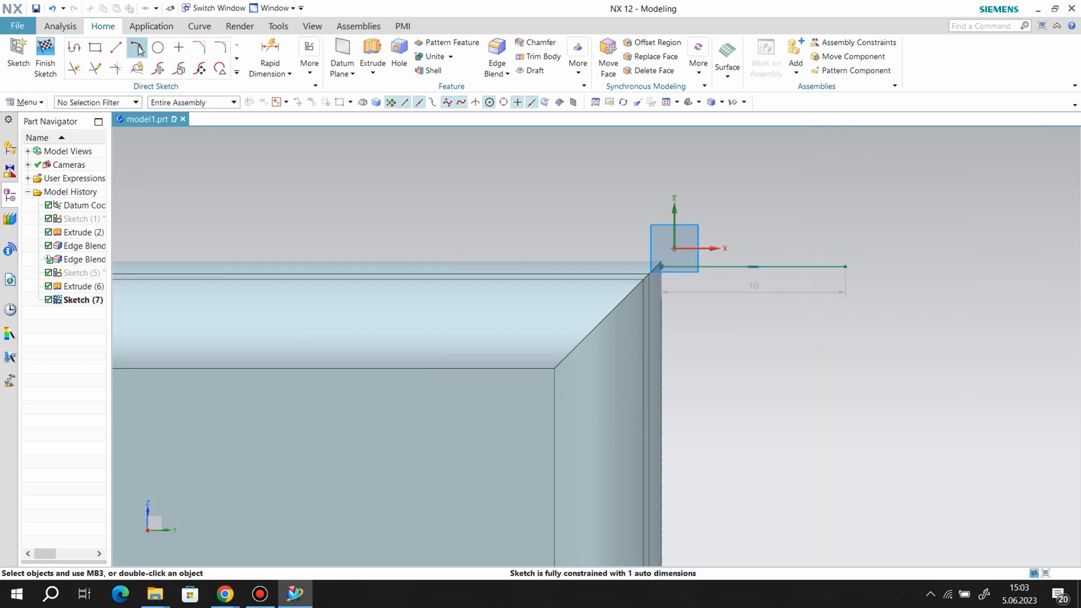
Step: Draw a horizontal line about 9.4 mm long from the first line's start point back along the handle
click(113, 53)
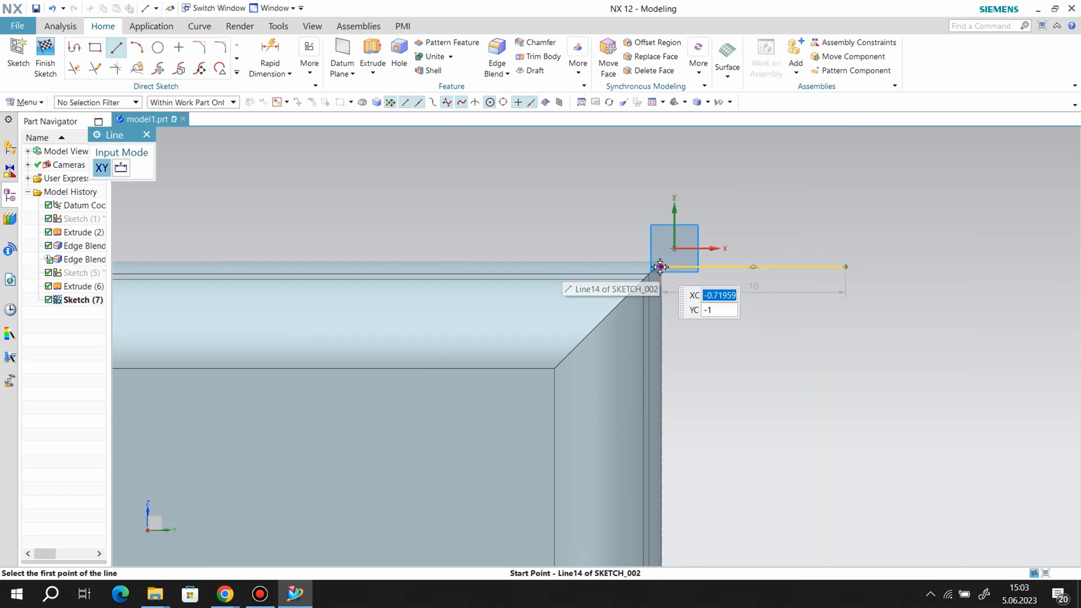
click(662, 266)
click(488, 265)
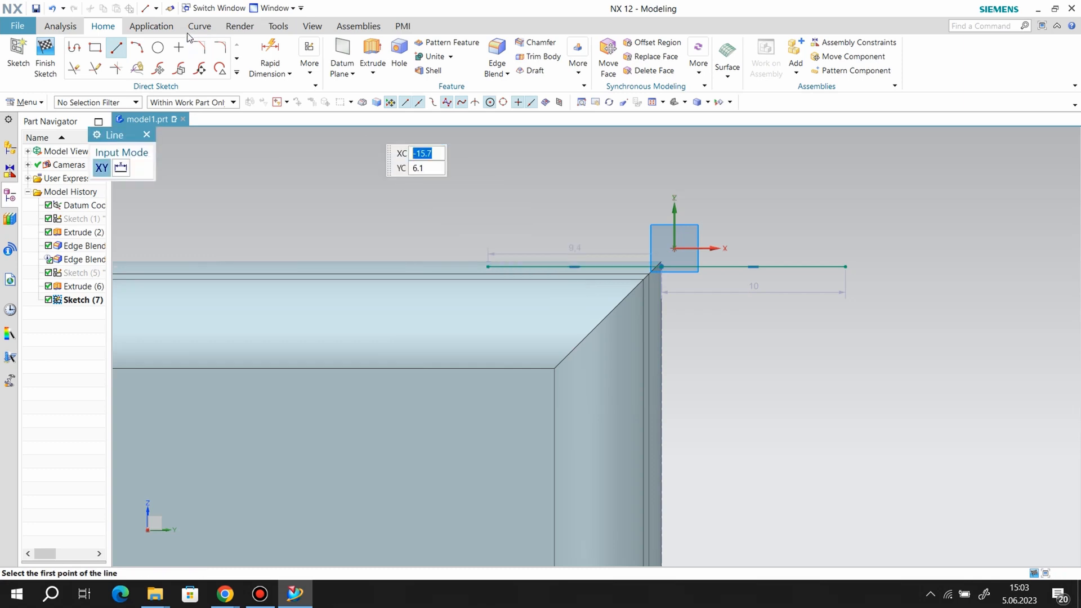
Step: Dimension the length of the horizontal line running back along the handle as 50 mm
click(264, 45)
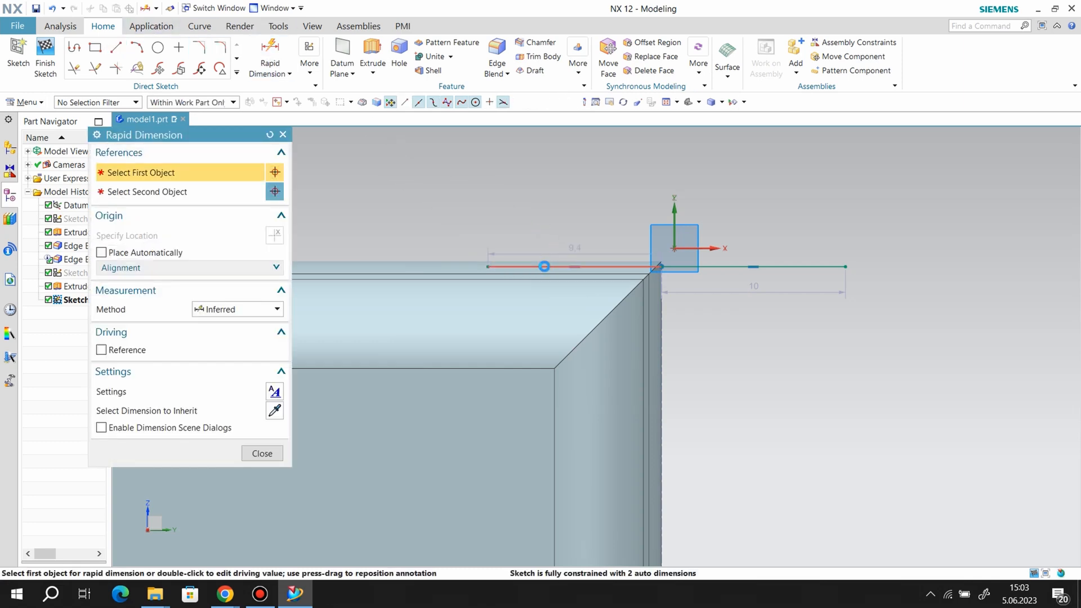
click(545, 266)
click(546, 219)
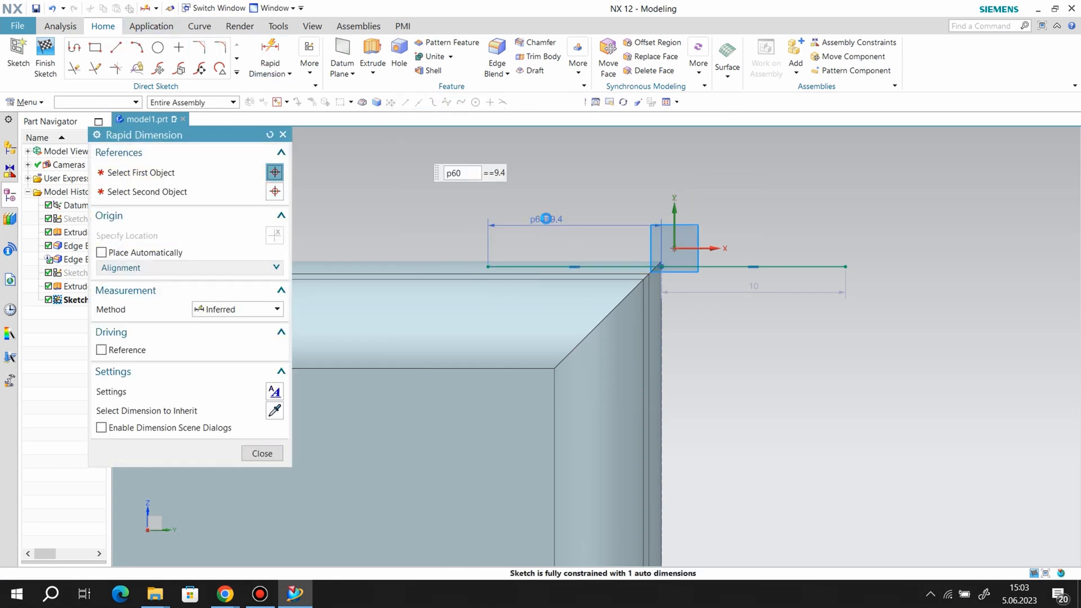
Step: Draw a vertical line about 13.5 mm long down from the 50 mm line's inner end and a horizontal line back to the handle's end face
click(117, 47)
scroll(789, 320, down, 4)
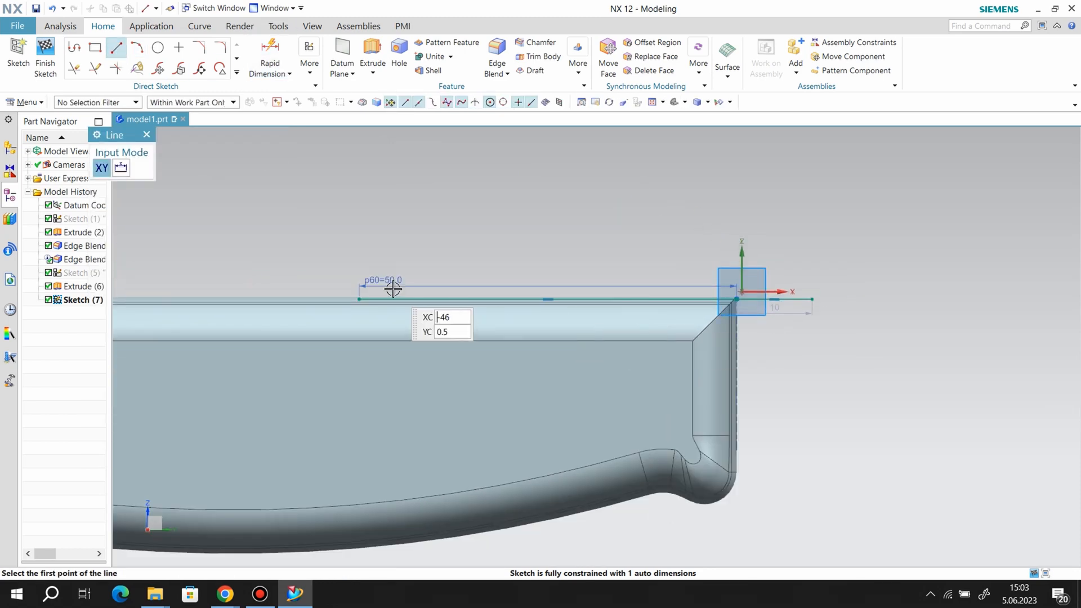
click(360, 299)
click(359, 401)
click(359, 401)
scroll(744, 412, up, 2)
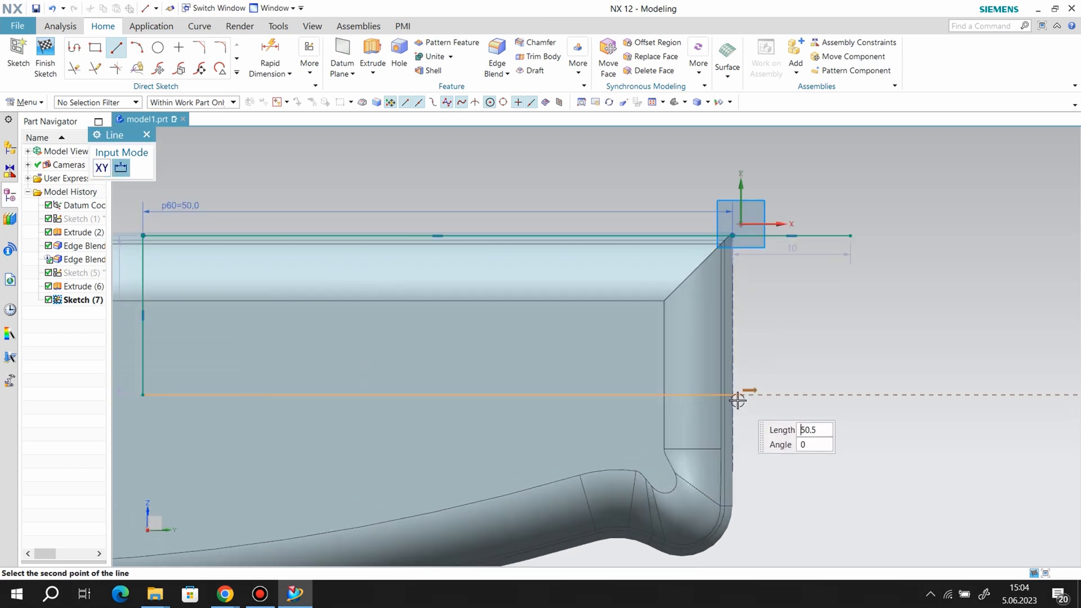
click(734, 395)
scroll(860, 355, down, 2)
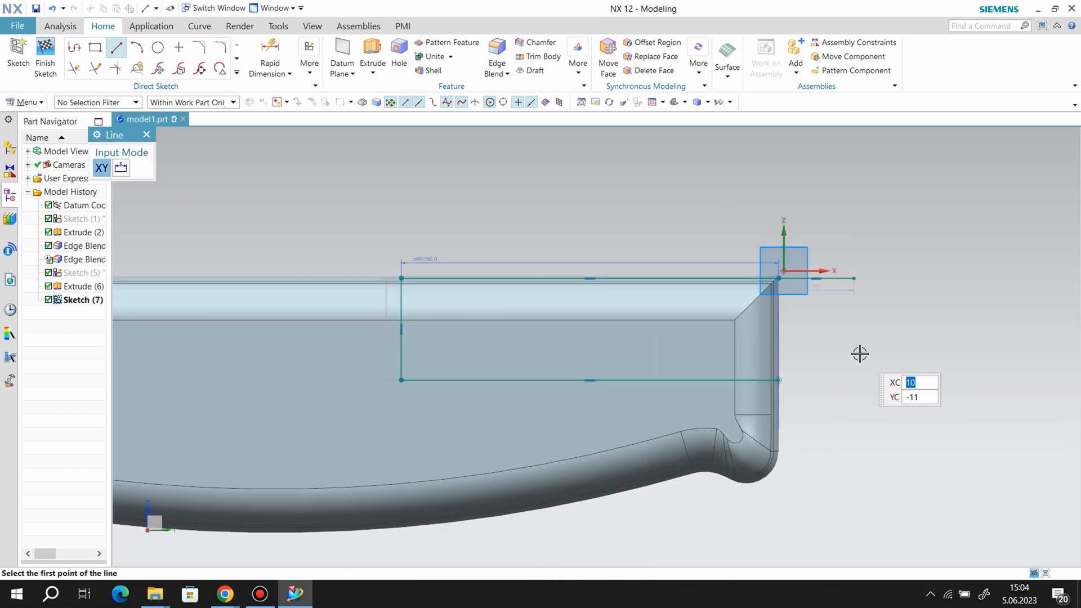
Step: Dimension the vertical line inside the handle as 20 mm
key(d)
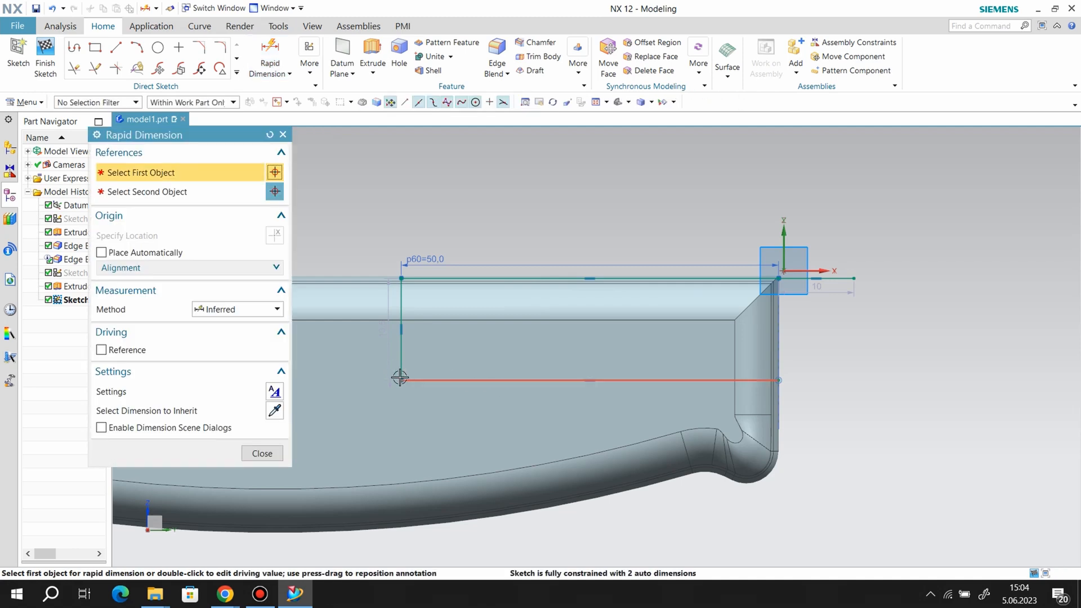
click(398, 364)
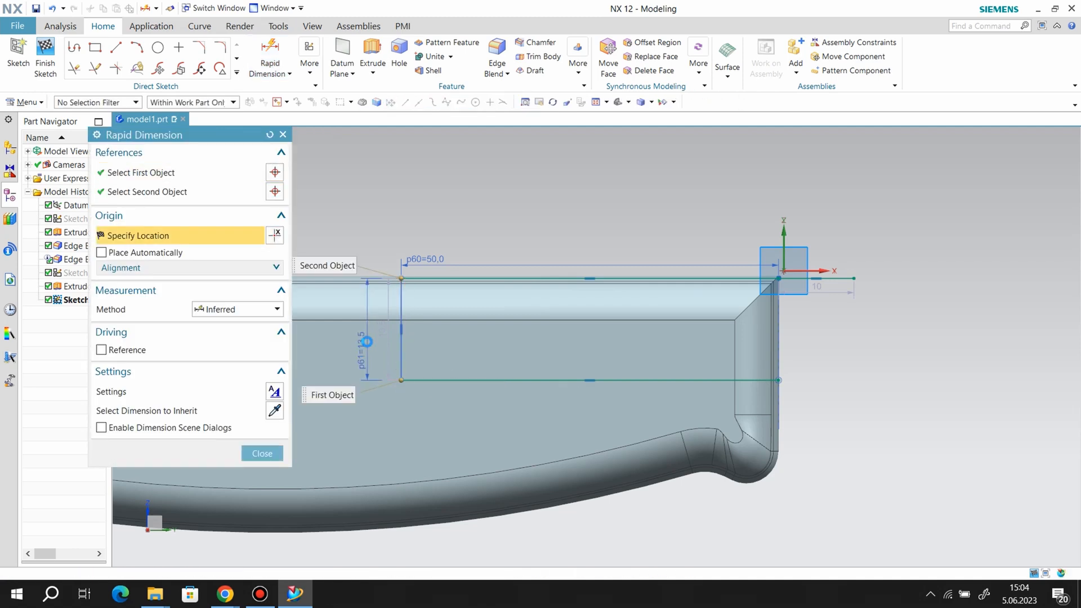
click(366, 342)
text(20)
key(Return)
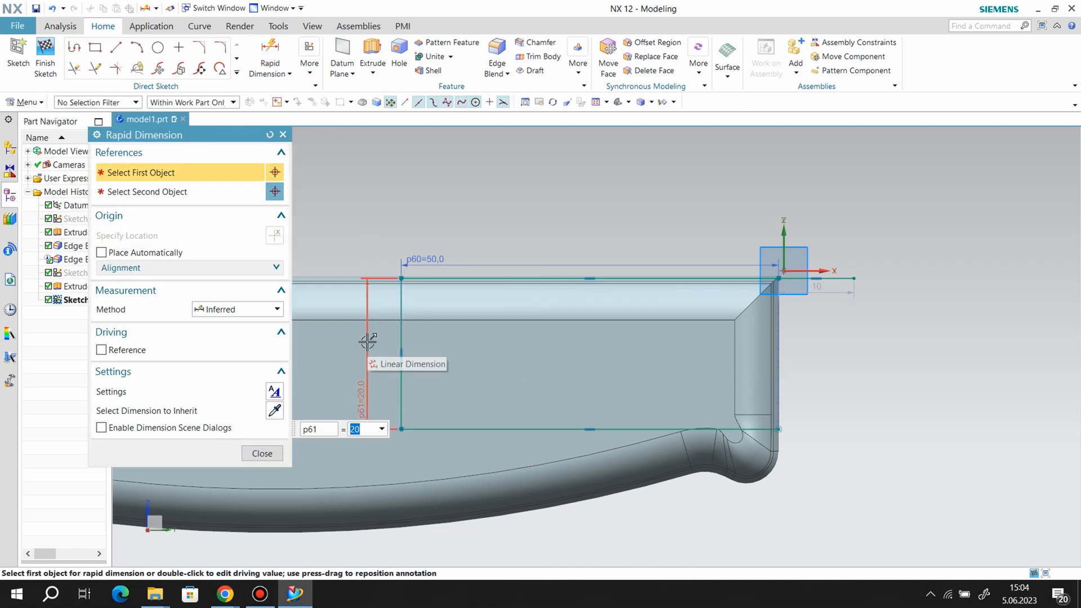
click(263, 454)
Step: Draw a downward-curving arc of about 149 mm radius outward from the free end of the 10 mm line
scroll(730, 474, up, 2)
scroll(852, 474, down, 3)
scroll(913, 492, up, 2)
middle_drag(852, 480, 816, 487)
middle_drag(823, 486, 840, 485)
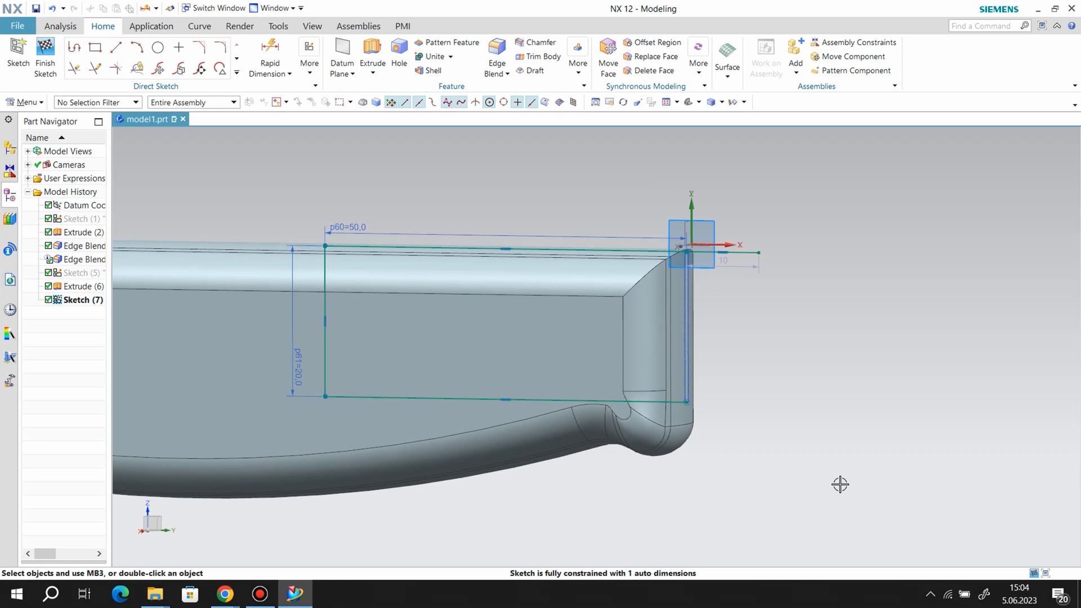
key(F8)
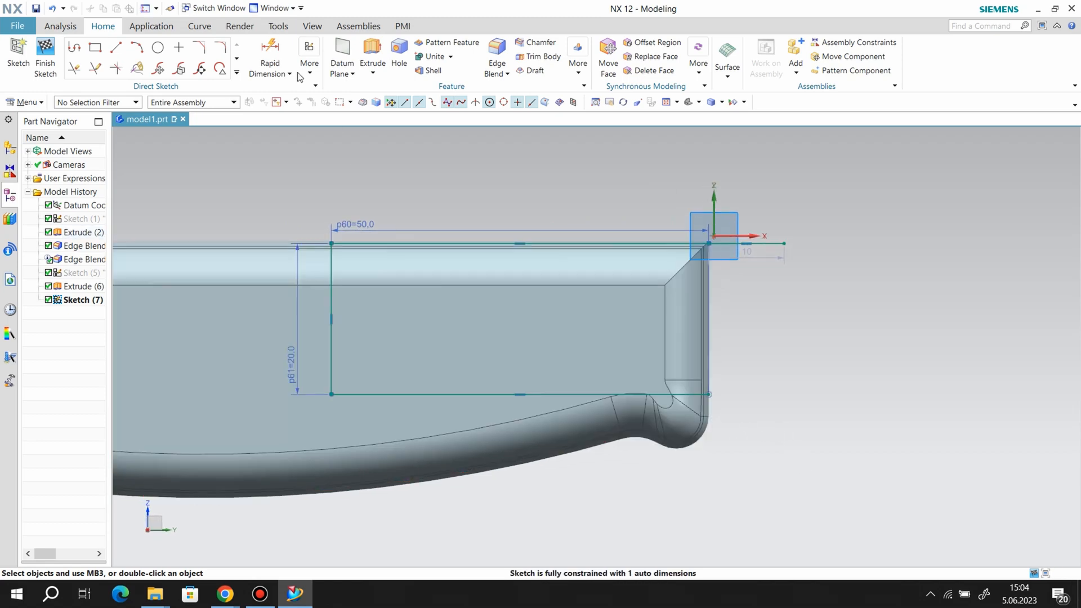
click(138, 49)
click(783, 243)
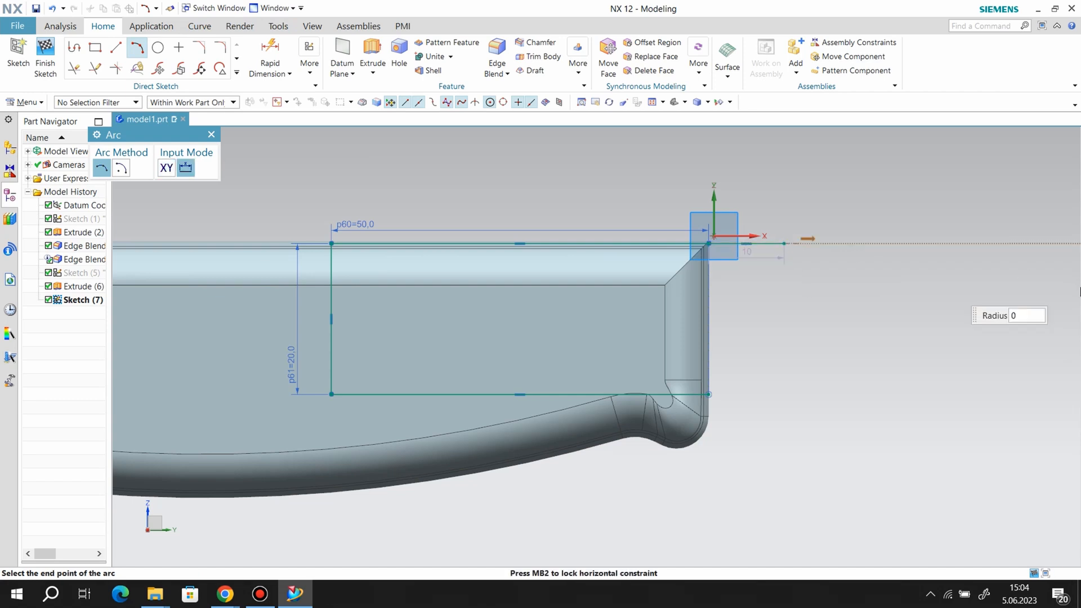
click(1056, 277)
click(958, 260)
scroll(536, 205, down, 4)
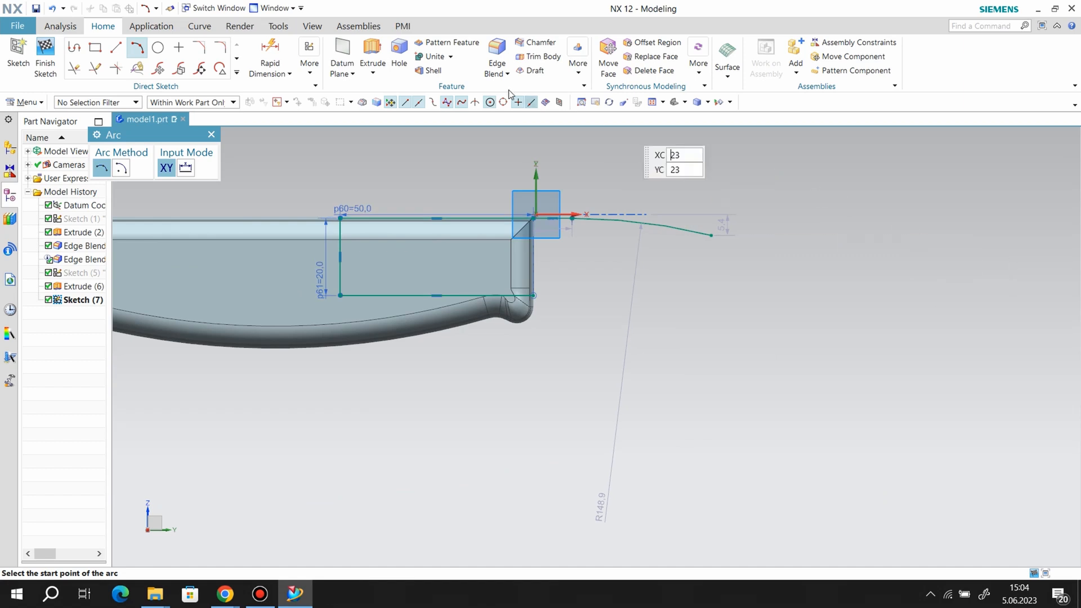
Step: Dimension the horizontal distance from the handle's end at the slot corner to the arc's outer end as 230 mm
click(265, 49)
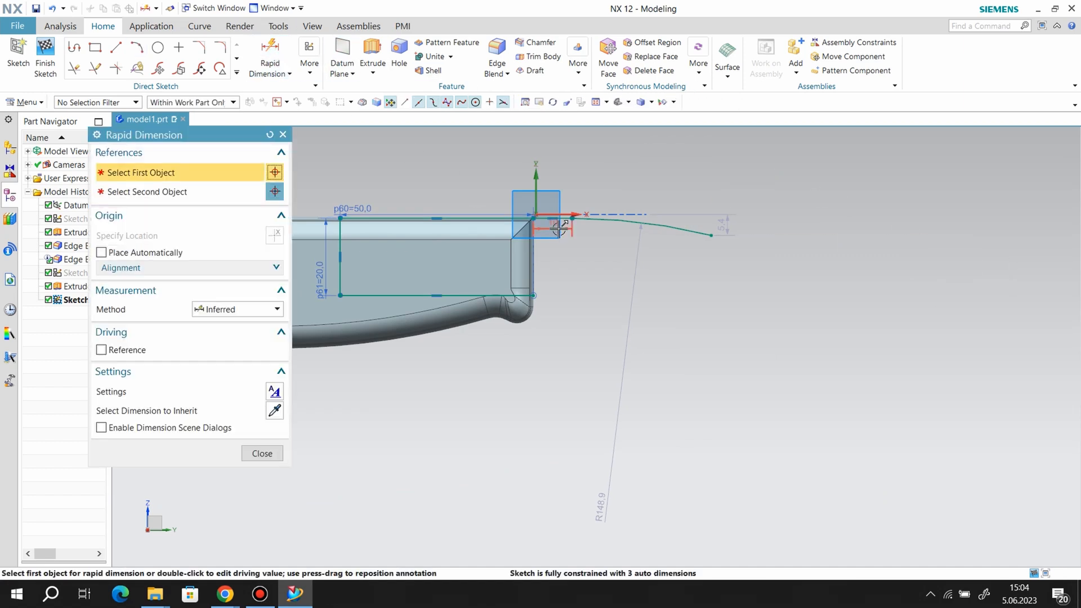
scroll(538, 220, up, 2)
click(531, 219)
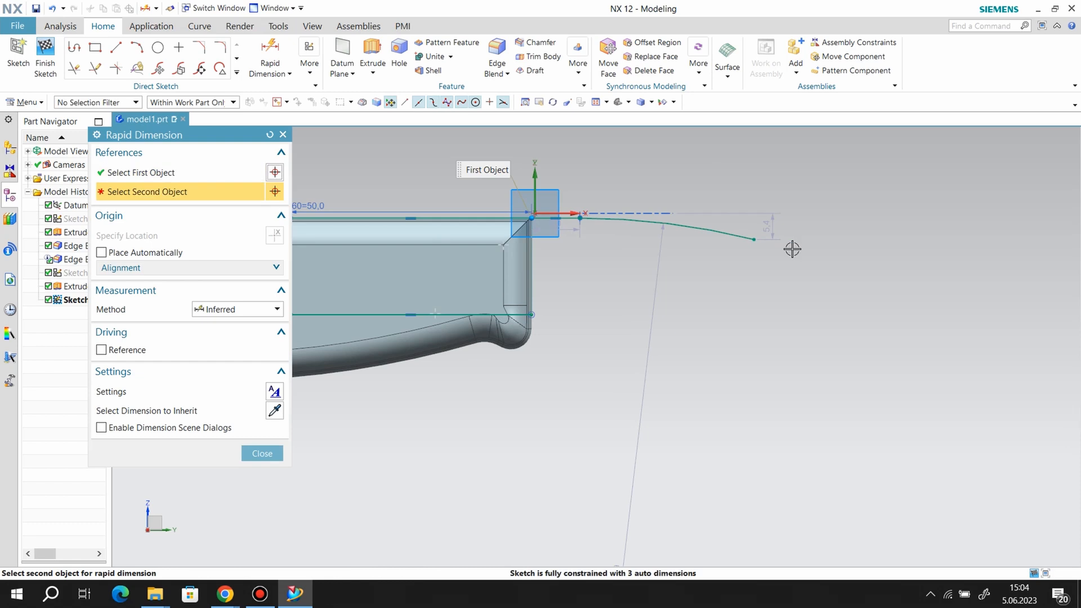
click(745, 222)
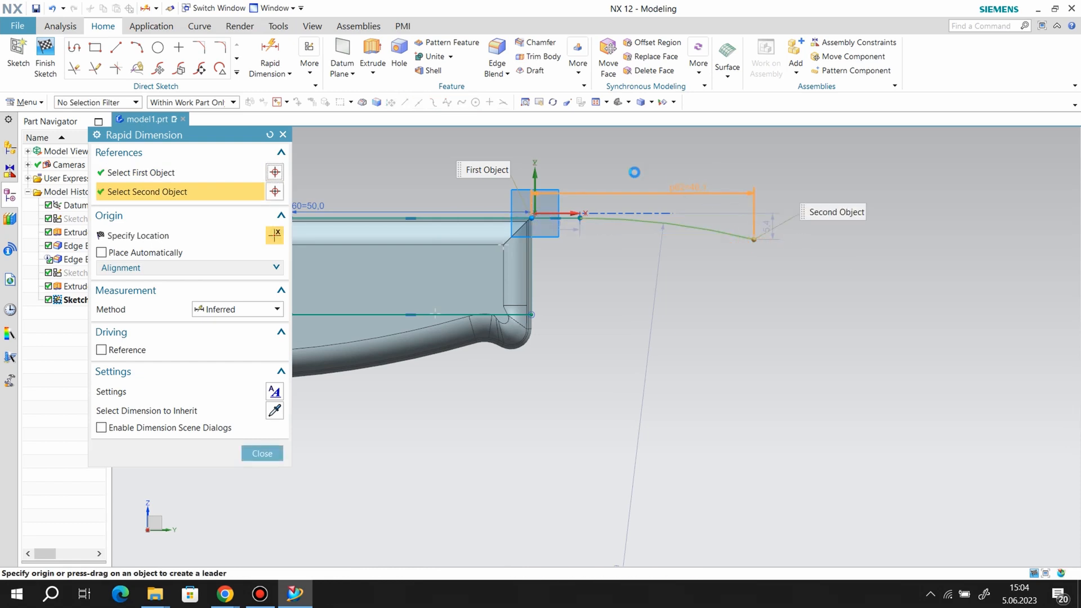
click(620, 160)
text(23)
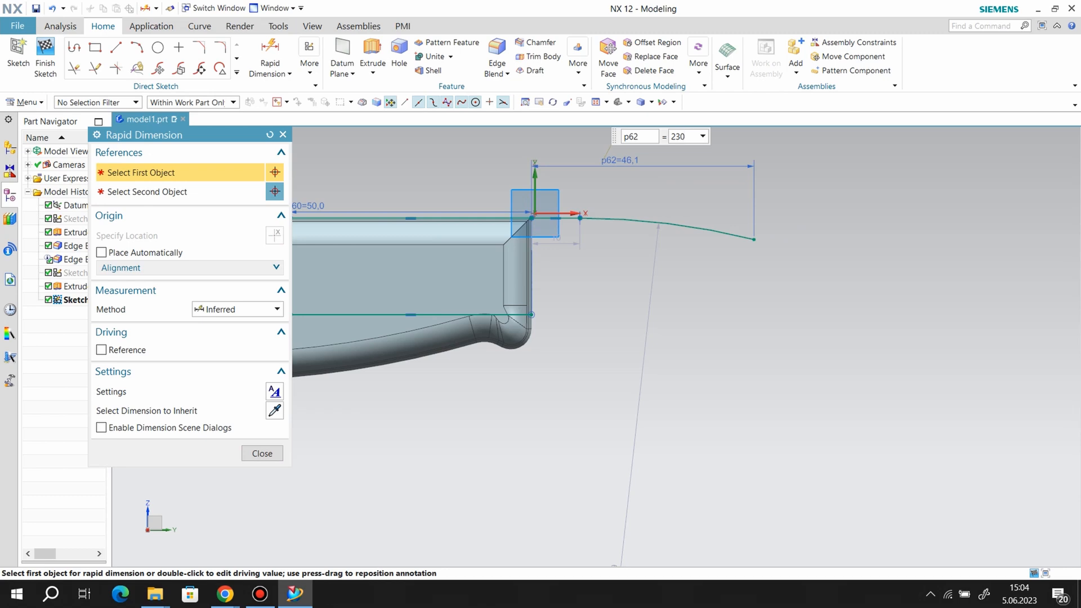
text(0)
key(Return)
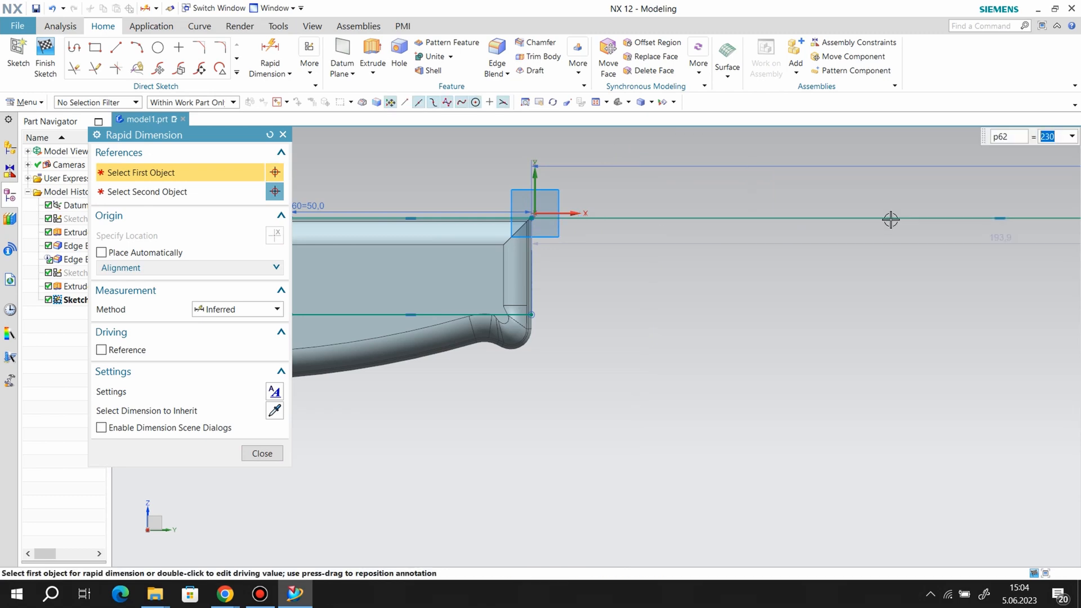
scroll(647, 278, down, 7)
scroll(799, 287, up, 3)
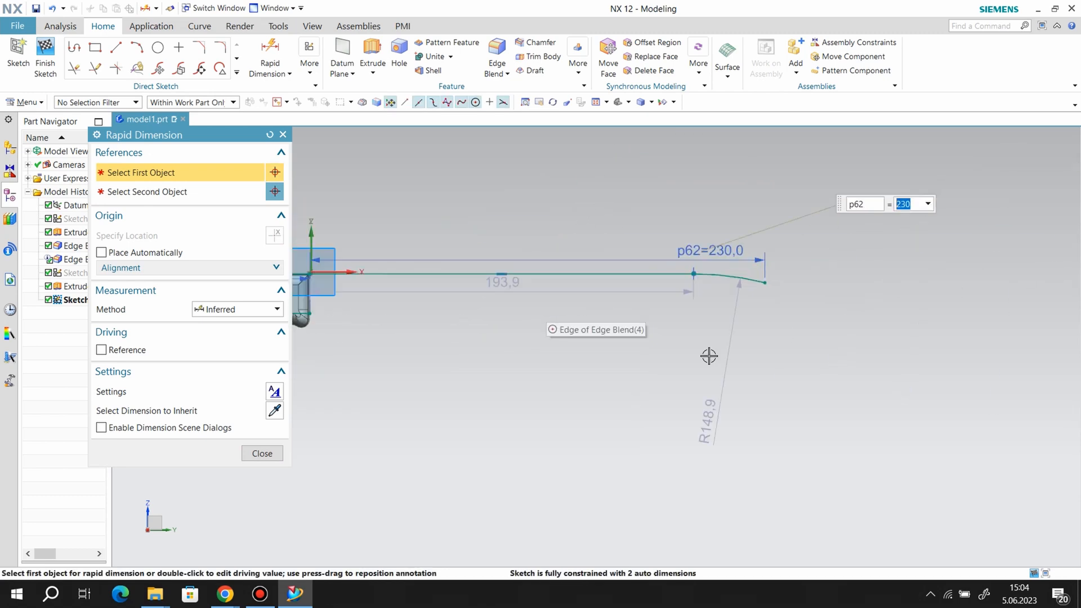
click(261, 455)
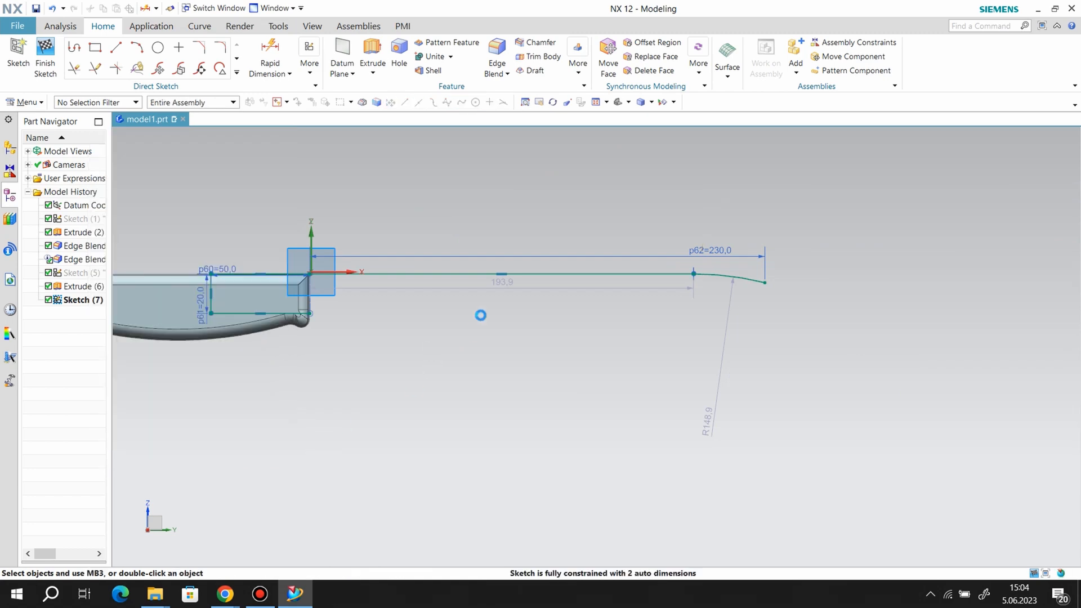
Step: Set the length of the straight line between the handle and the arc to 120 mm
double_click(498, 284)
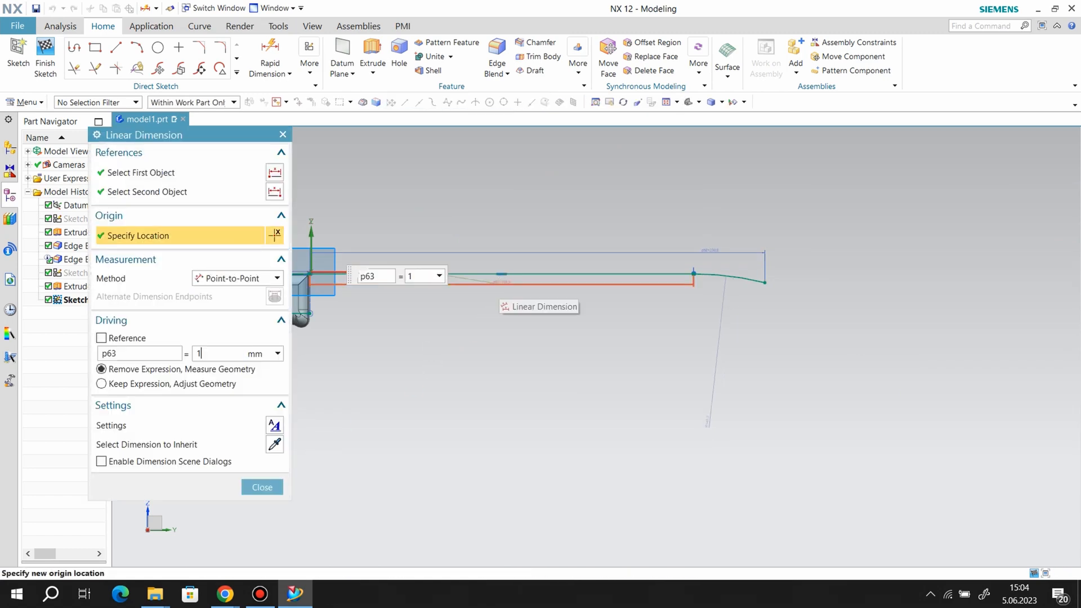
text(120)
key(Return)
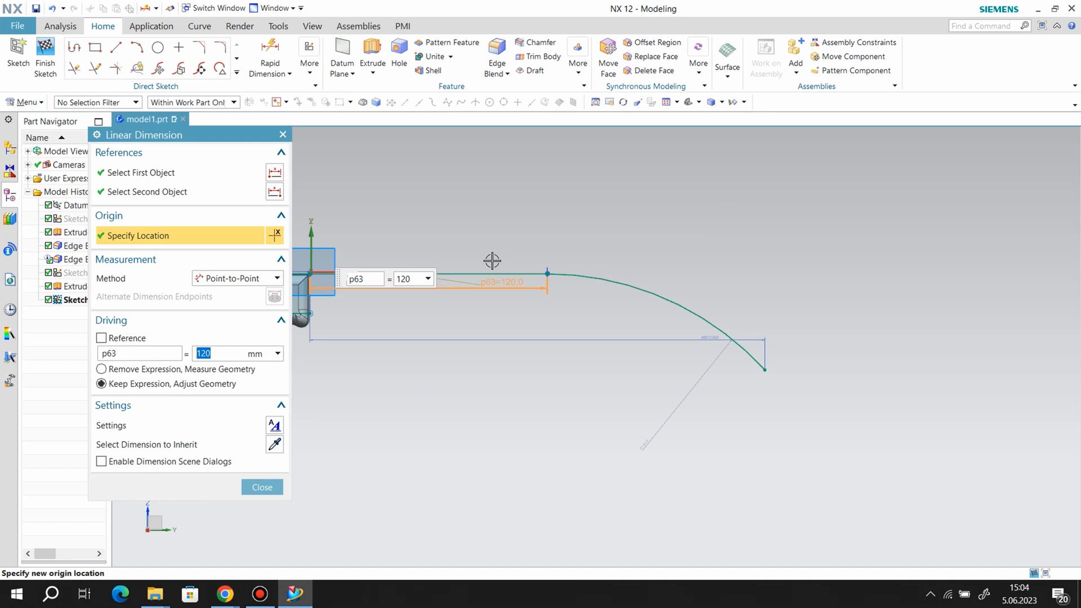
click(263, 487)
Step: Flatten the blade's upper arc by moving its outer end upward, and dimension its radius as 820 mm
drag(764, 369, 764, 287)
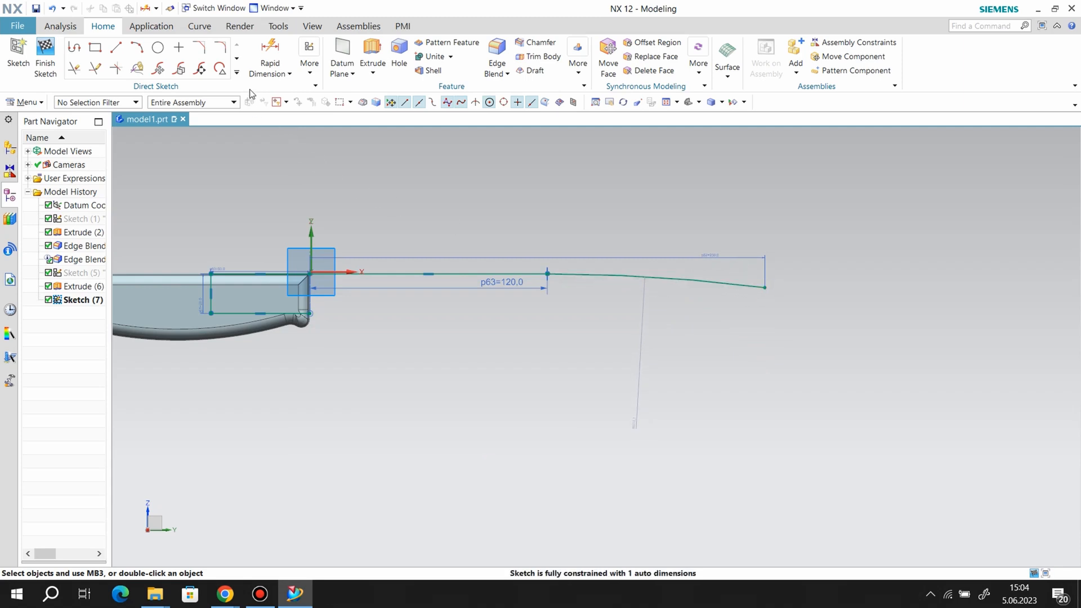
click(271, 56)
click(695, 282)
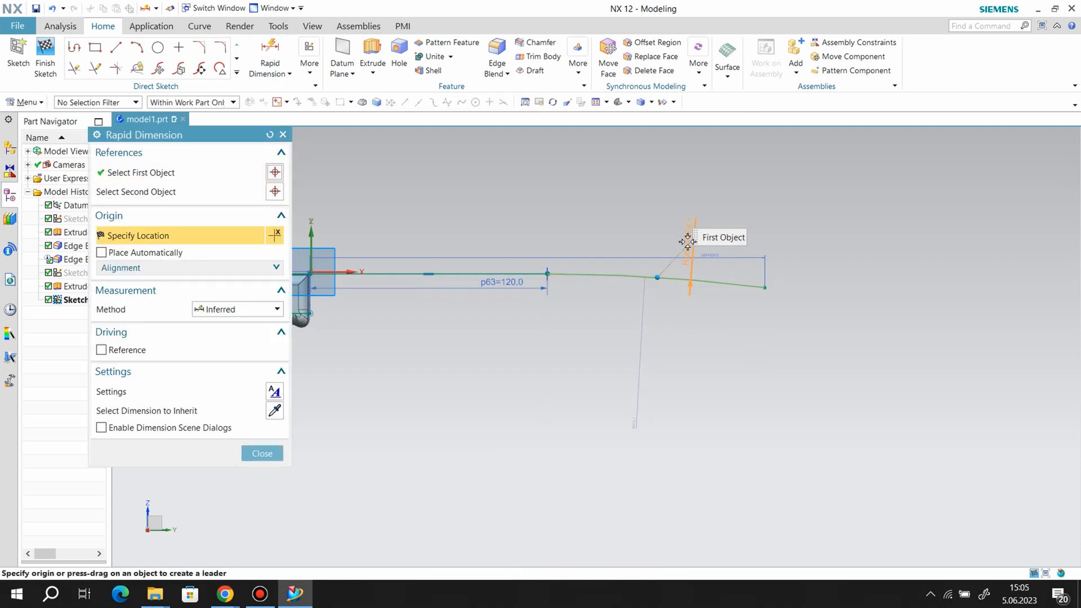
click(912, 273)
text(820)
key(Return)
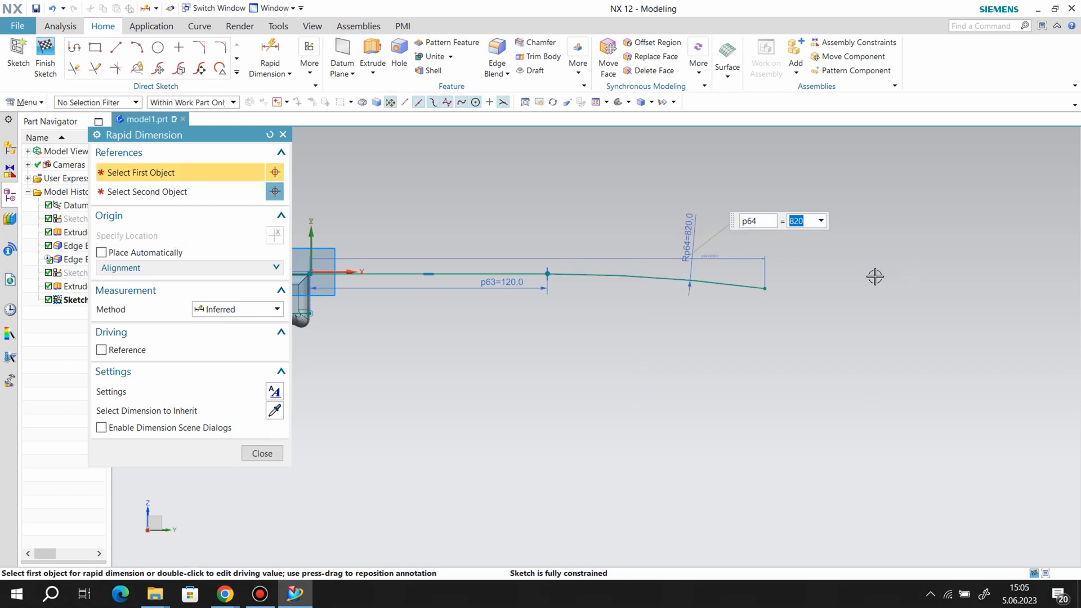
click(263, 453)
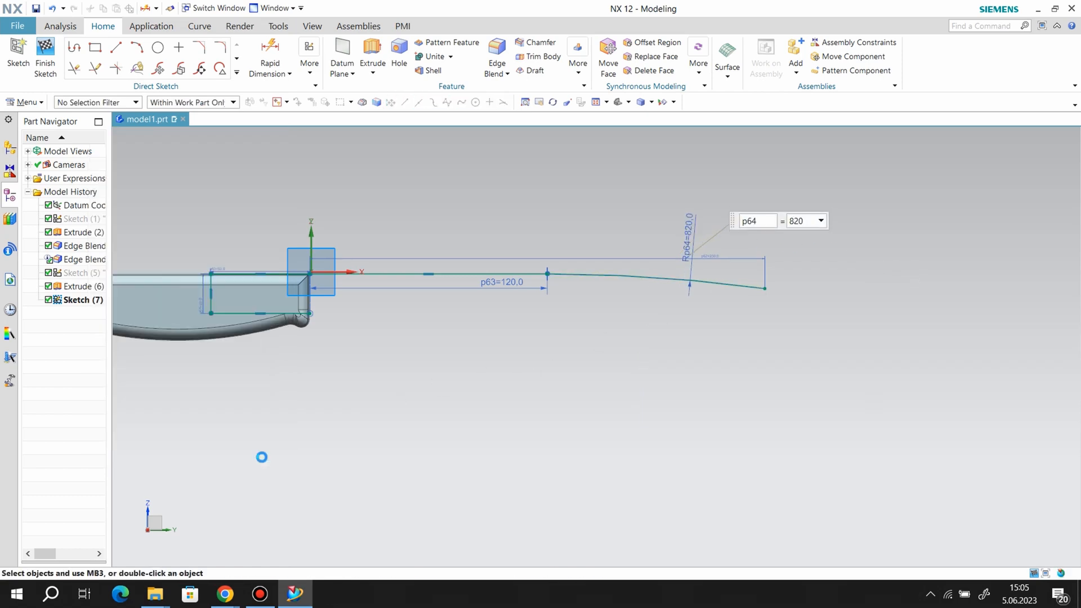
Step: Draw a line about 22 mm long from the blade tip, sloping down and back toward the handle at about 211 degrees
click(115, 50)
click(765, 288)
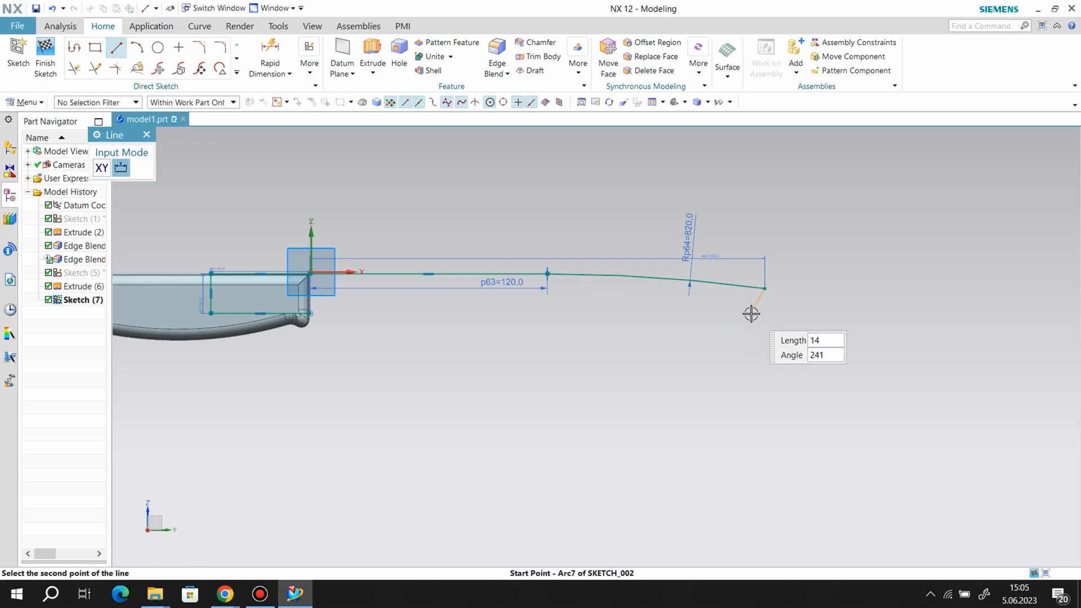
click(729, 310)
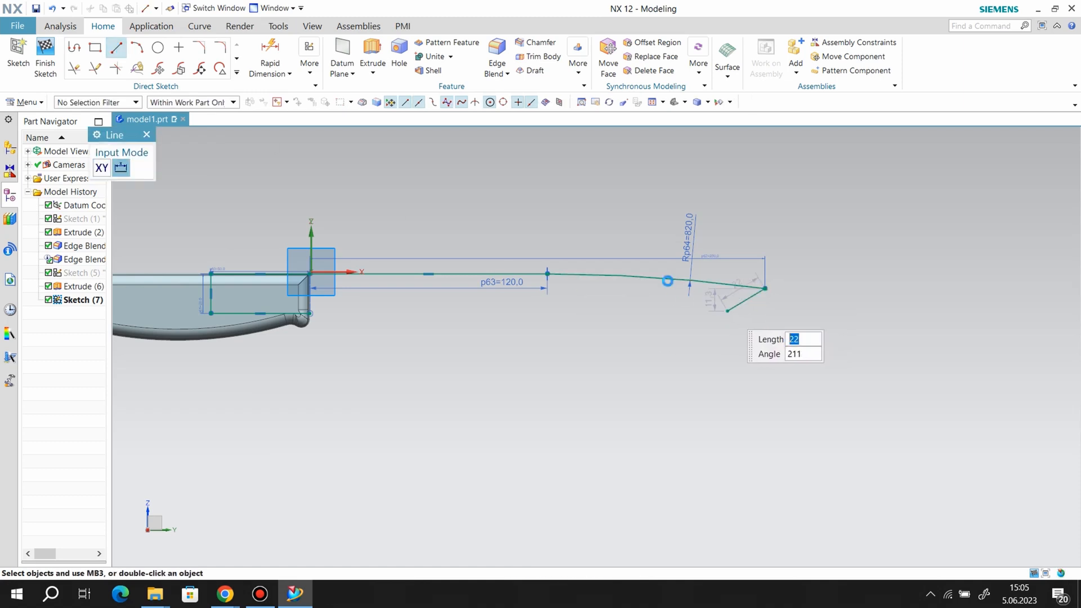
Step: Draw the lower blade arc from the sloped line's end toward the handle and move its free end to about 55 mm below the upper line
click(137, 48)
click(729, 311)
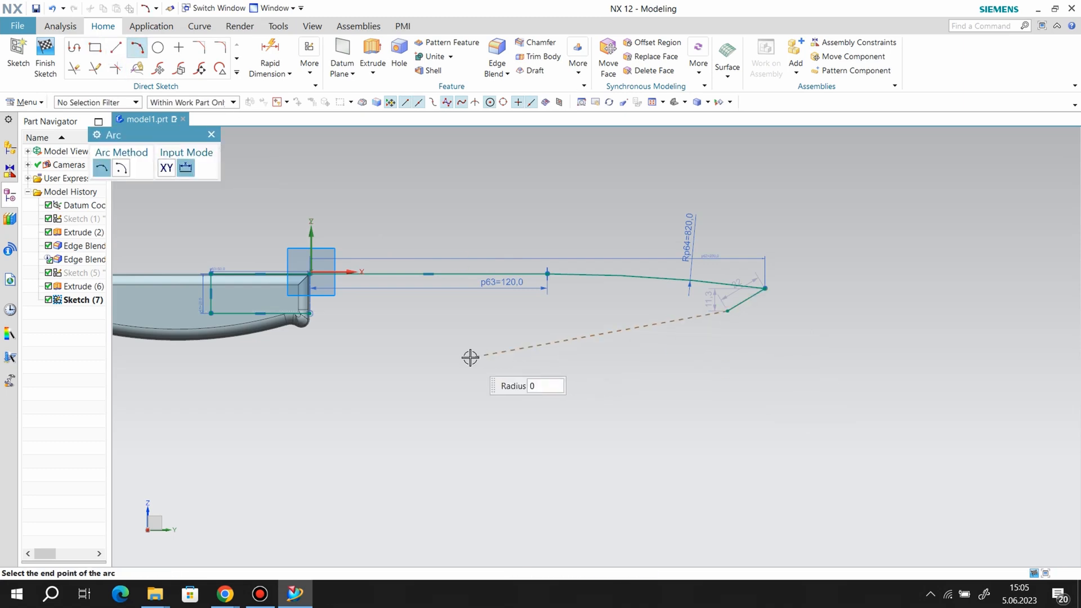
click(457, 361)
click(632, 348)
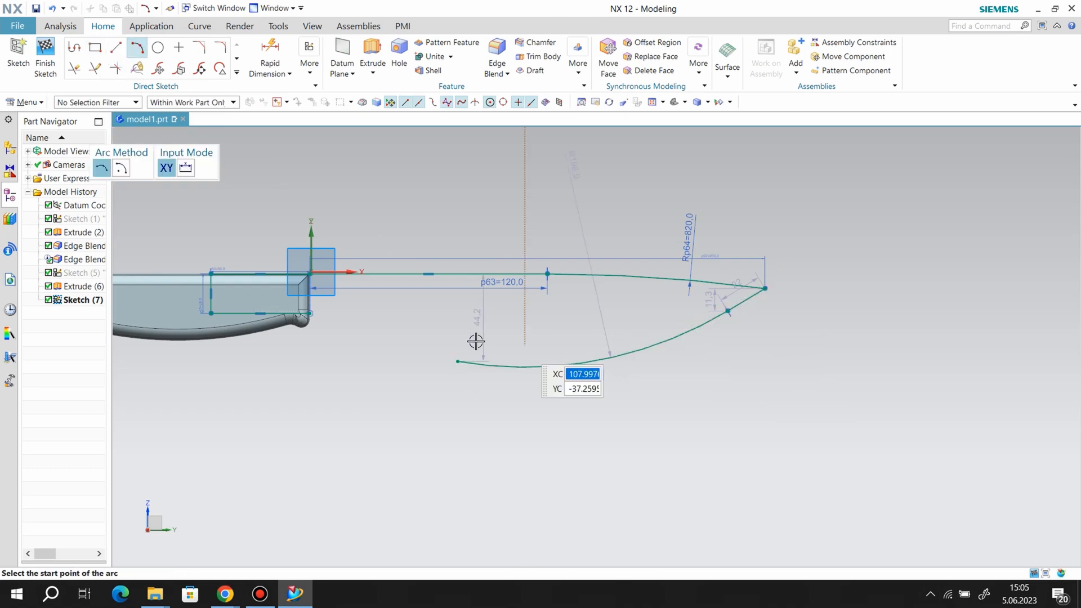
right_click(349, 358)
click(372, 104)
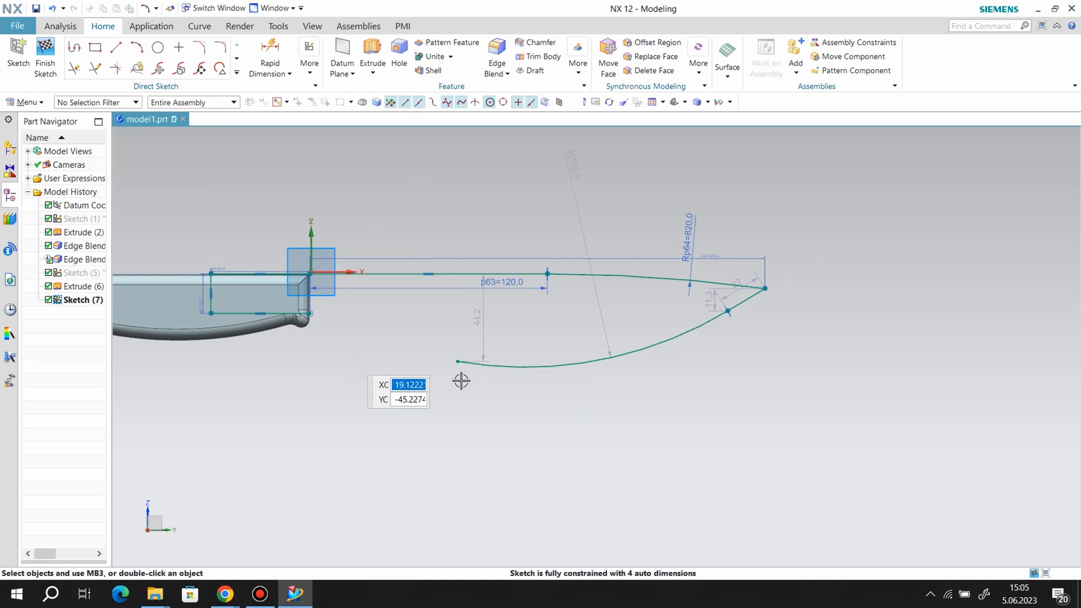
drag(451, 384, 450, 383)
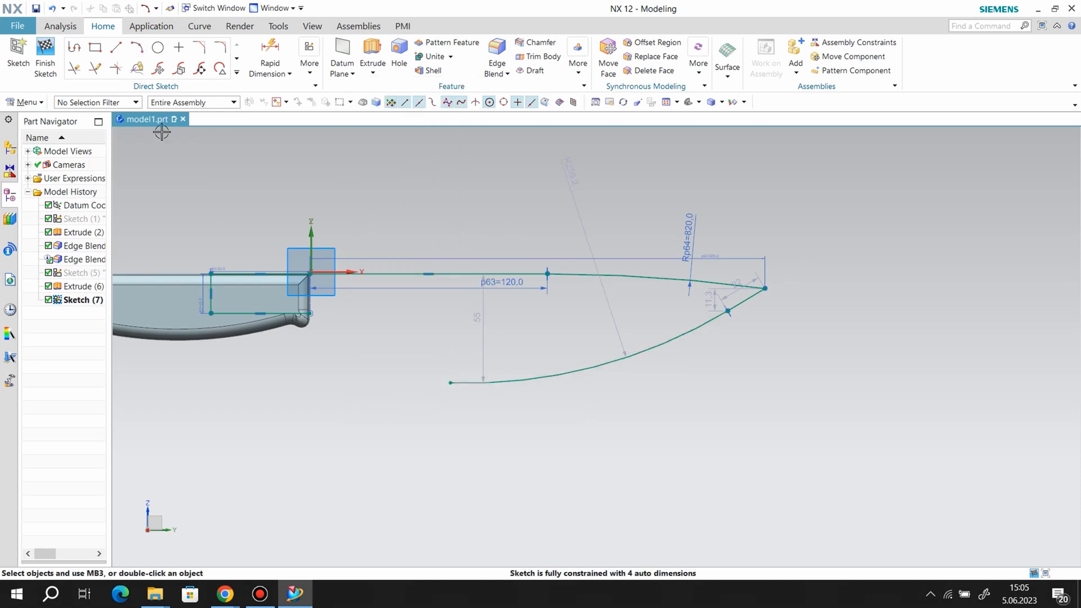
Step: Draw a line about 74 mm long from the lower arc's end toward the handle and a closing line up to the tang's lower outer corner
click(116, 46)
click(451, 383)
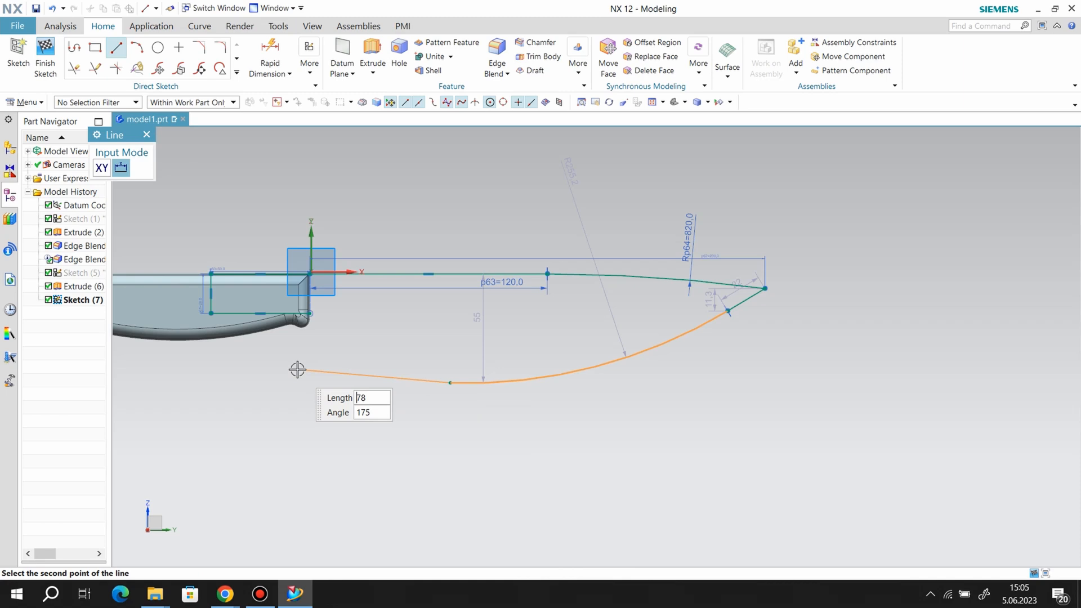
click(304, 377)
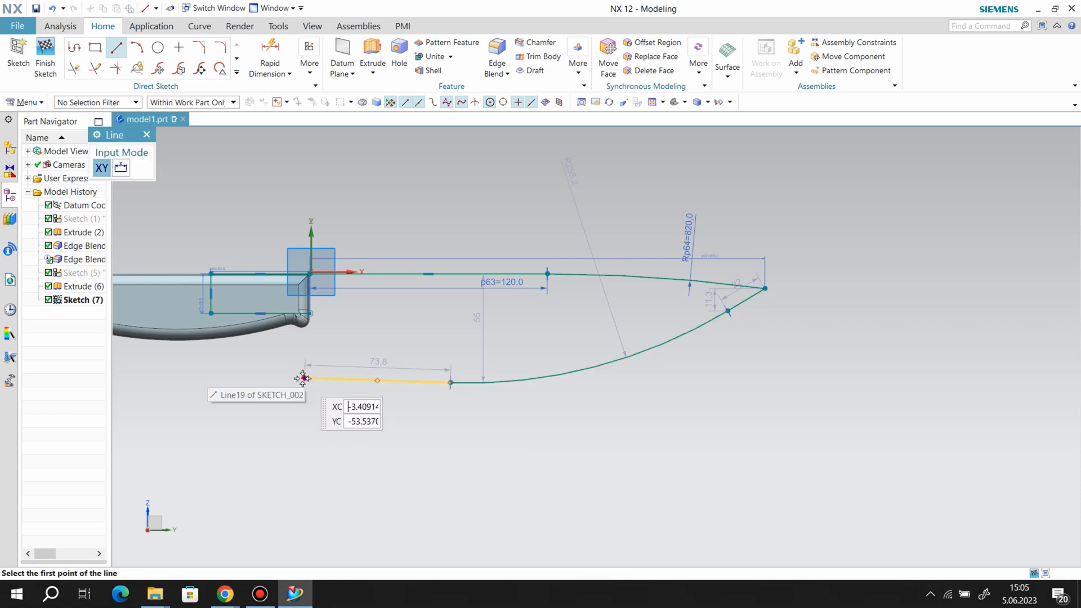
click(304, 378)
click(310, 312)
right_click(351, 188)
click(374, 216)
Step: Constrain the closing line beside the handle as vertical and the lower blade line as horizontal
right_click(308, 347)
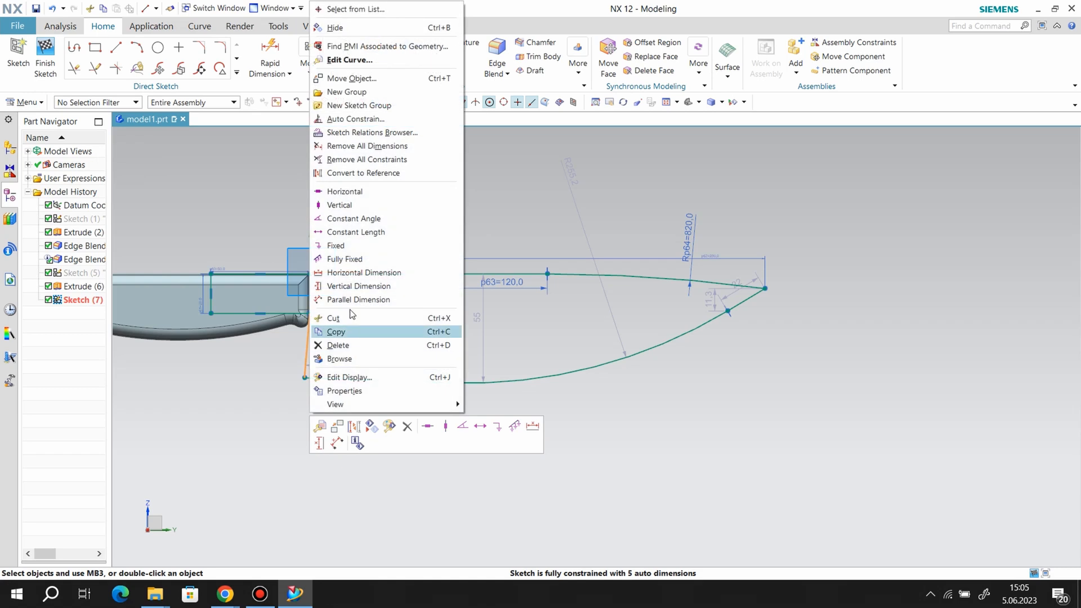
click(338, 206)
right_click(338, 379)
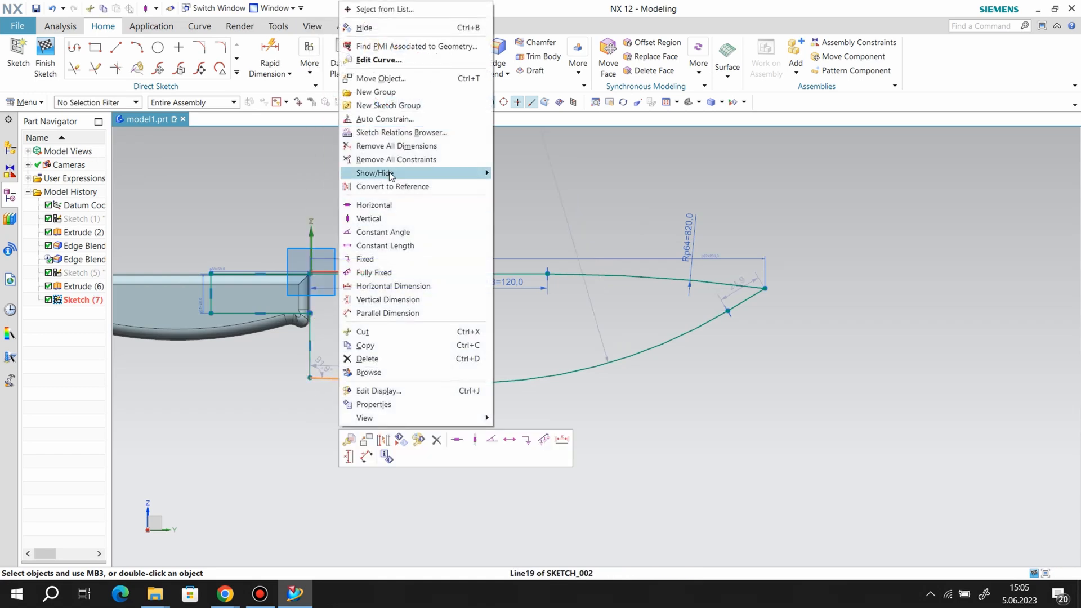
click(376, 202)
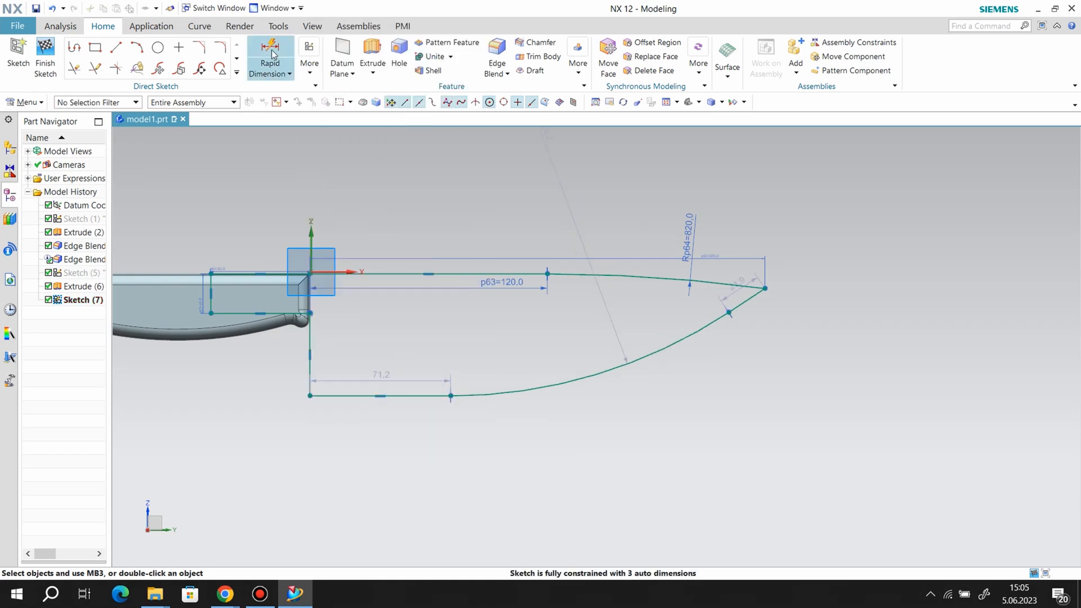
Step: Dimension the lower blade arc with a radius of 400 mm
double_click(576, 222)
text(4)
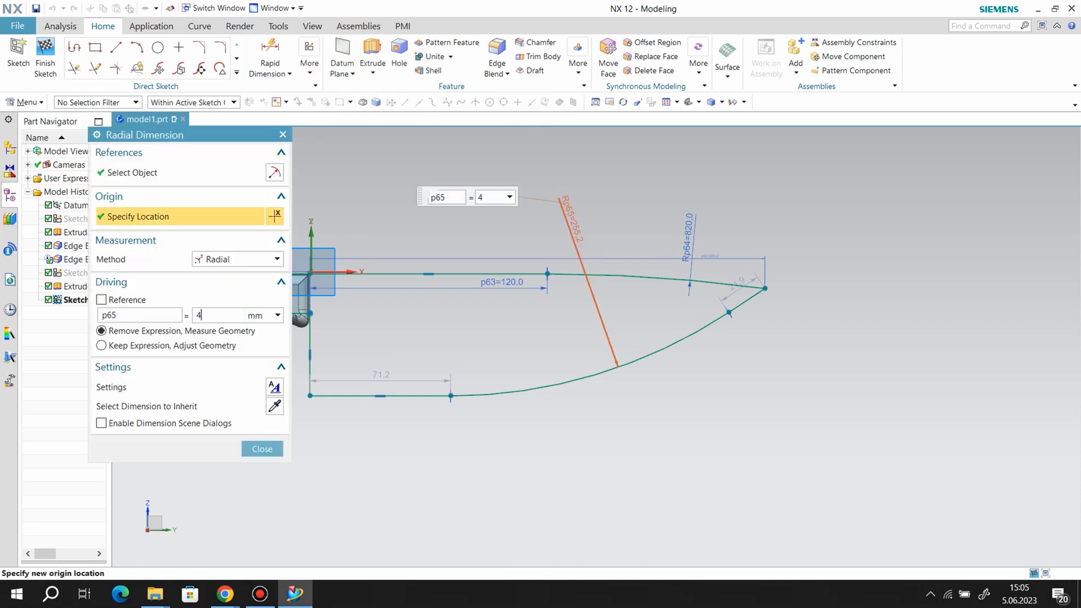
key(Return)
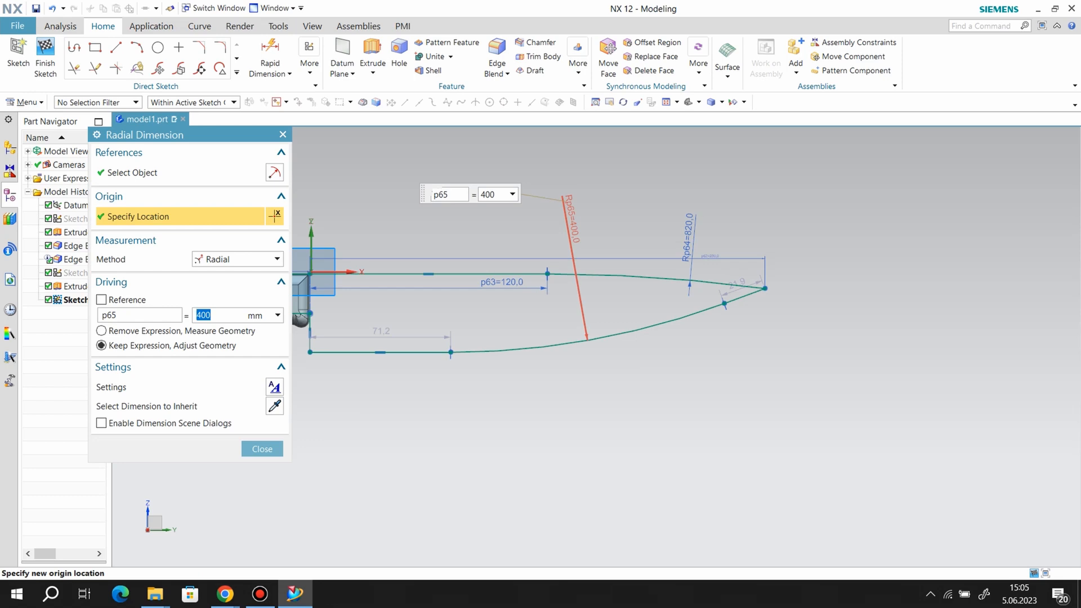
Step: Dimension the lower horizontal blade line's length as 70 mm
click(271, 55)
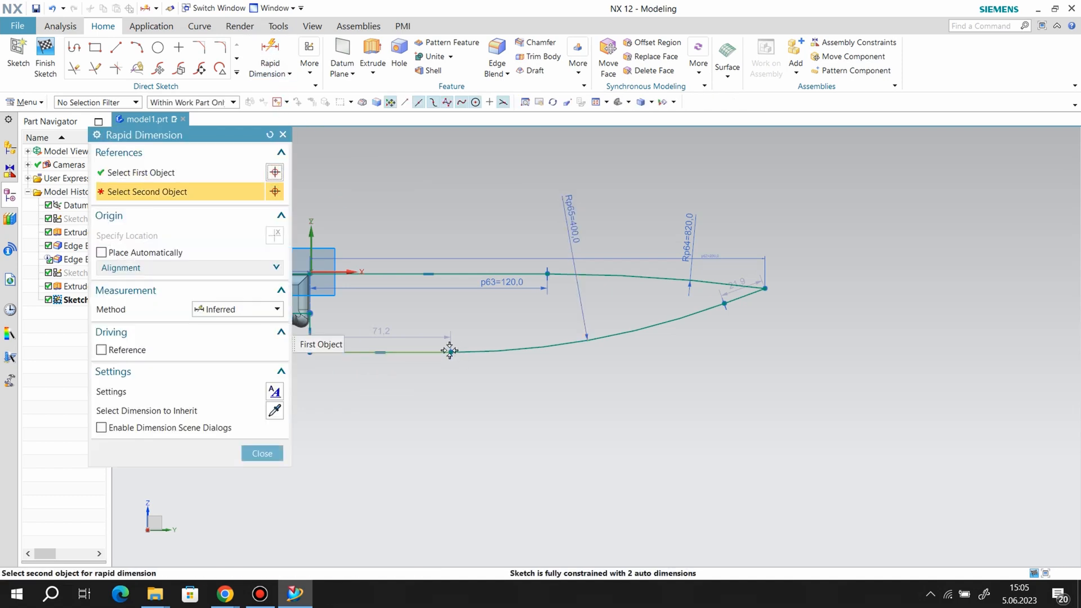
click(442, 353)
click(523, 431)
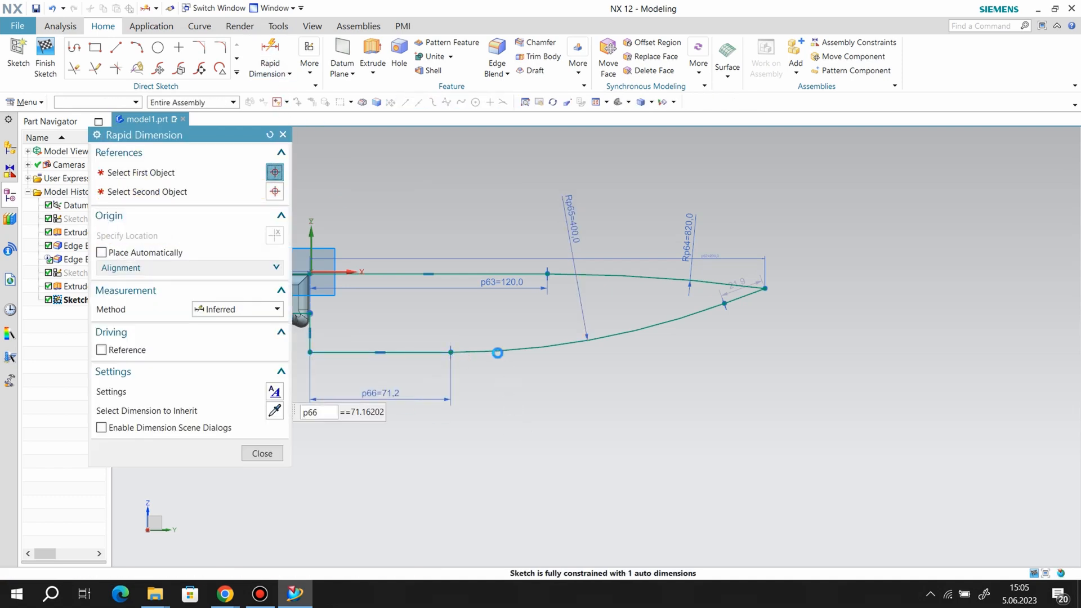
text(70)
key(Return)
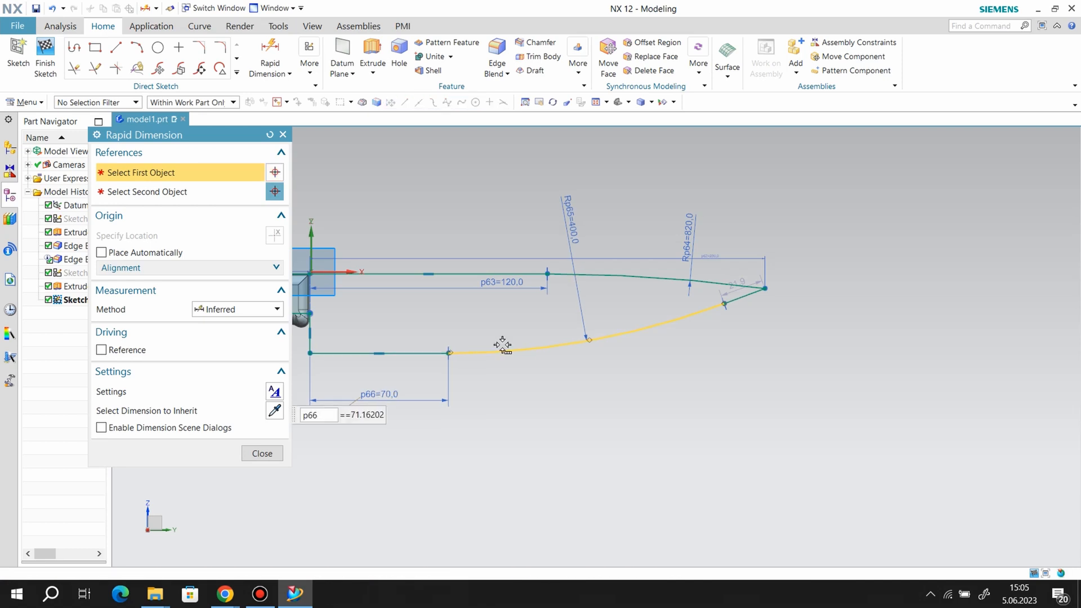
Step: Dimension the horizontal distance between the lower arc's outer end and the blade tip as 20 mm
click(725, 304)
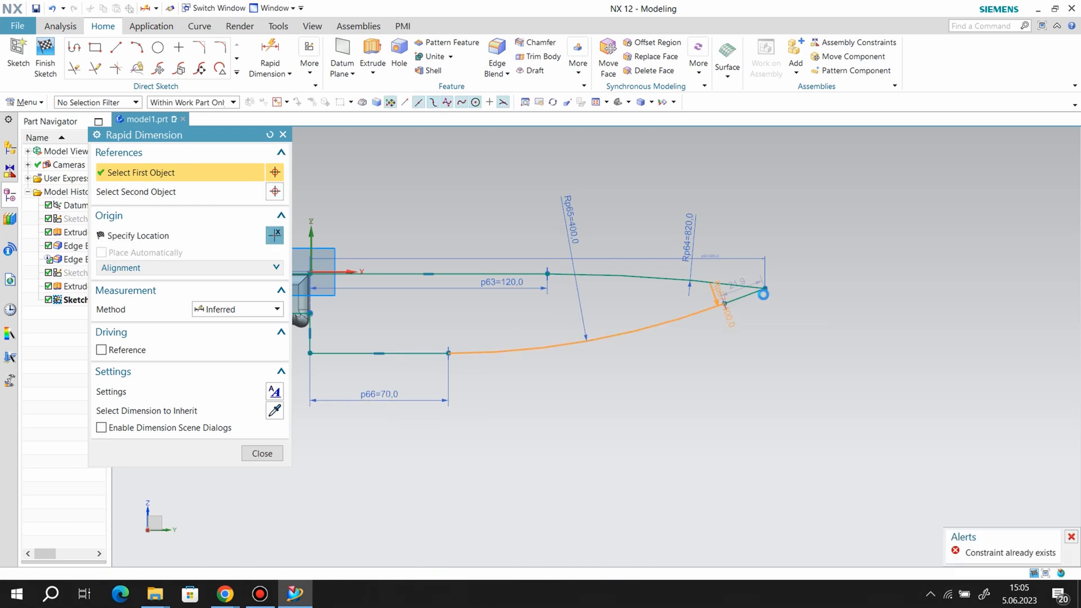
click(764, 288)
click(739, 375)
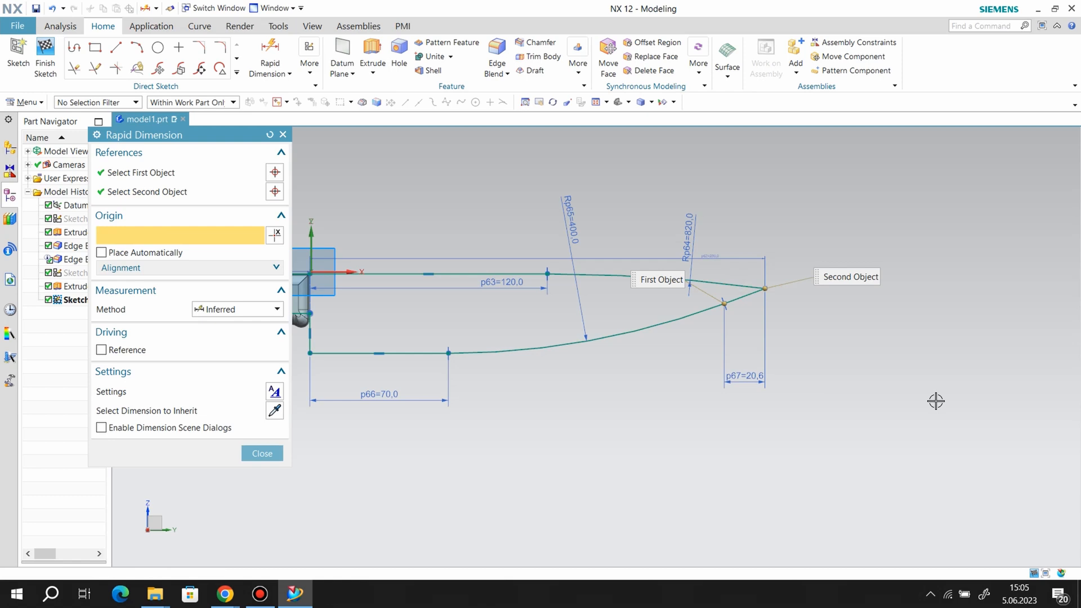
text(20)
key(Return)
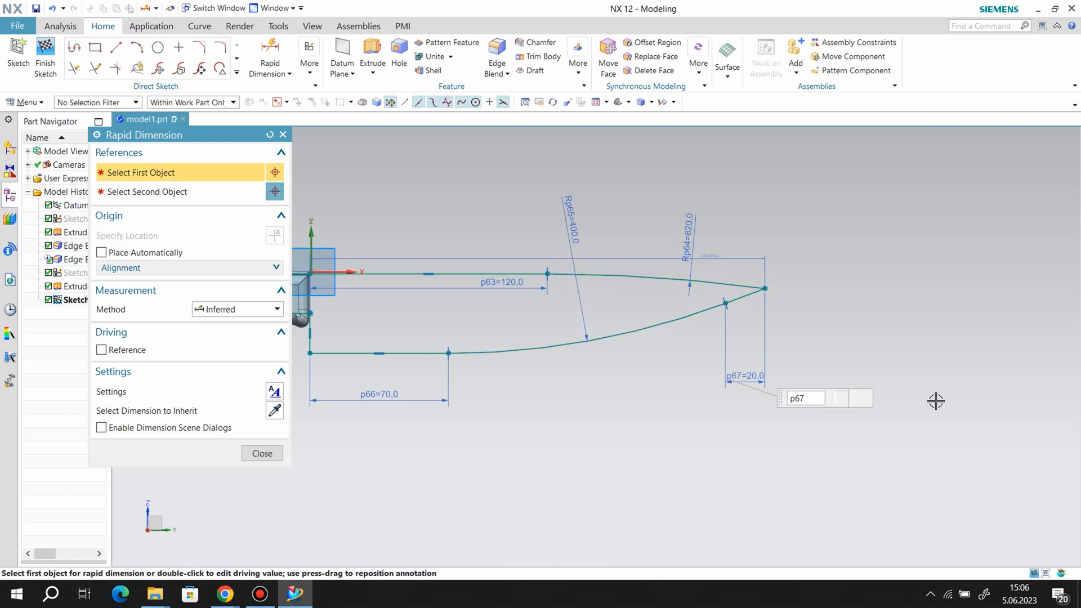
click(261, 454)
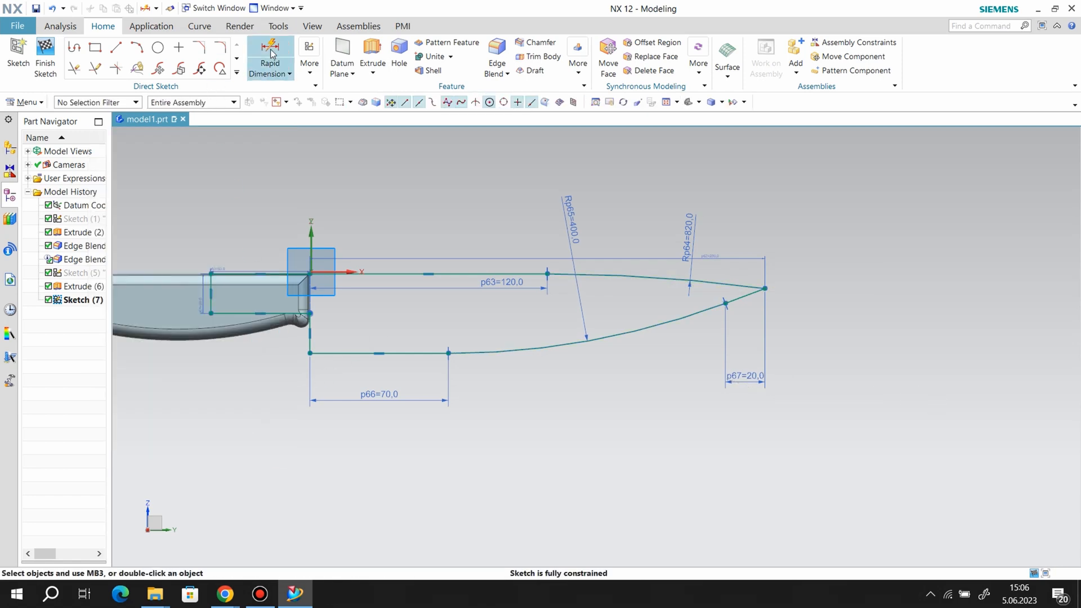
Step: Try to dimension the vertical distance between the upper and lower horizontal blade lines, and undo that dimension
click(331, 273)
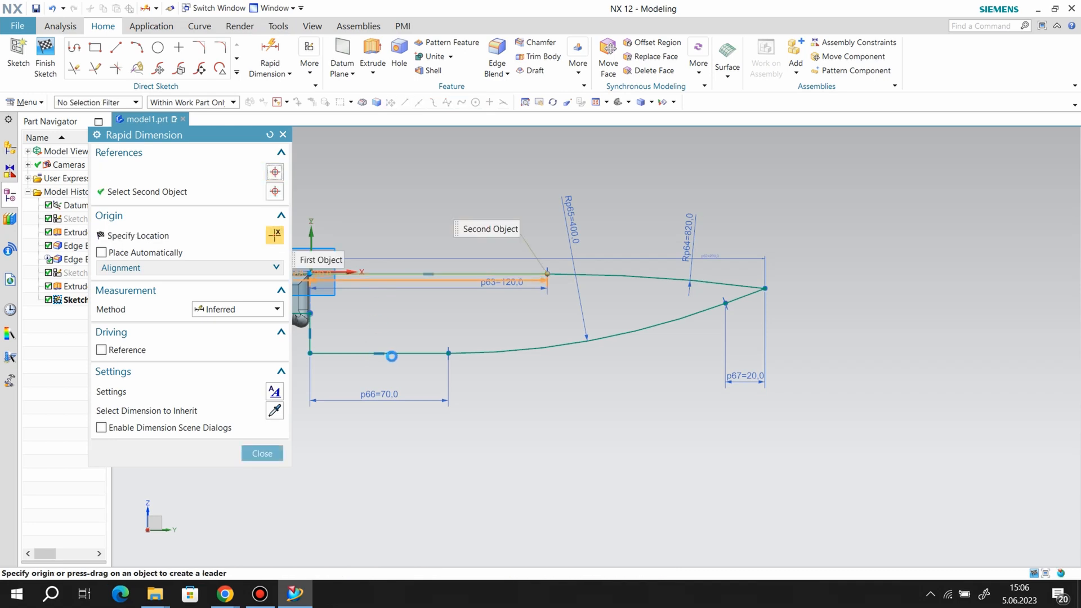
click(403, 354)
click(828, 321)
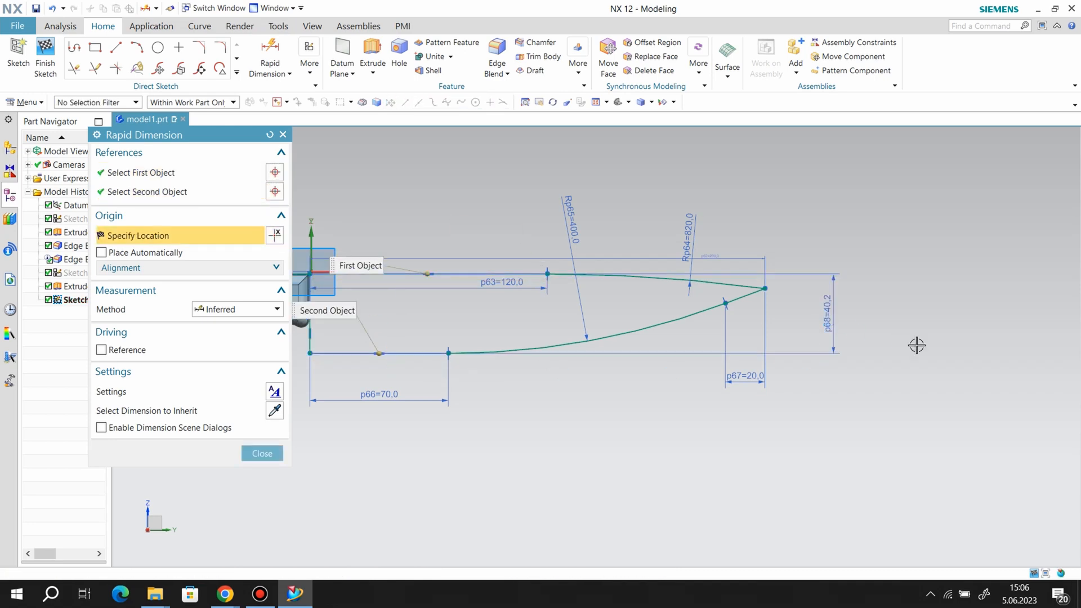
click(557, 327)
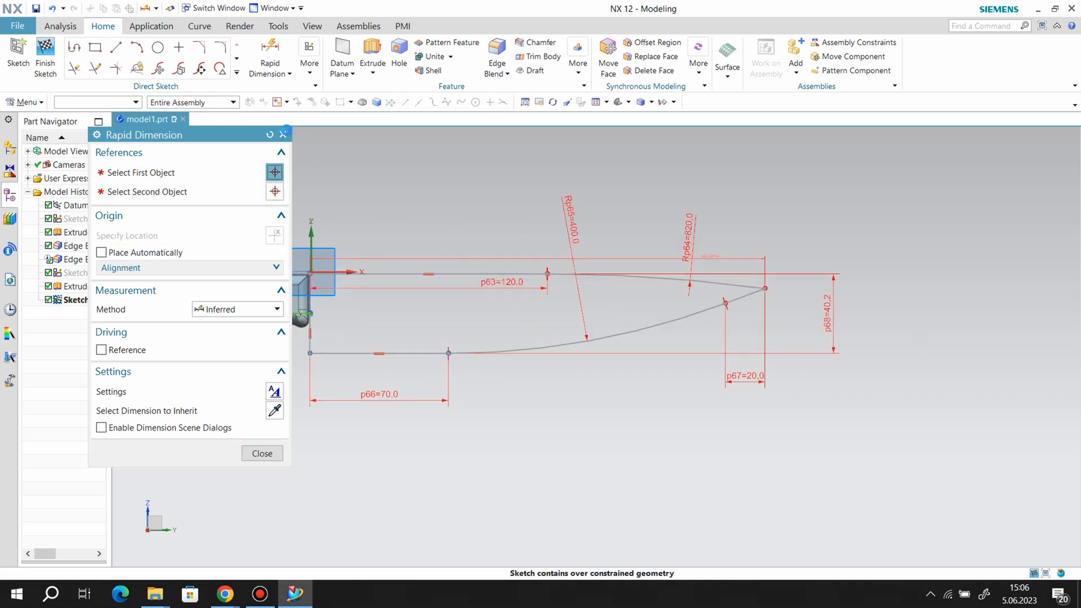
key(Escape)
click(53, 9)
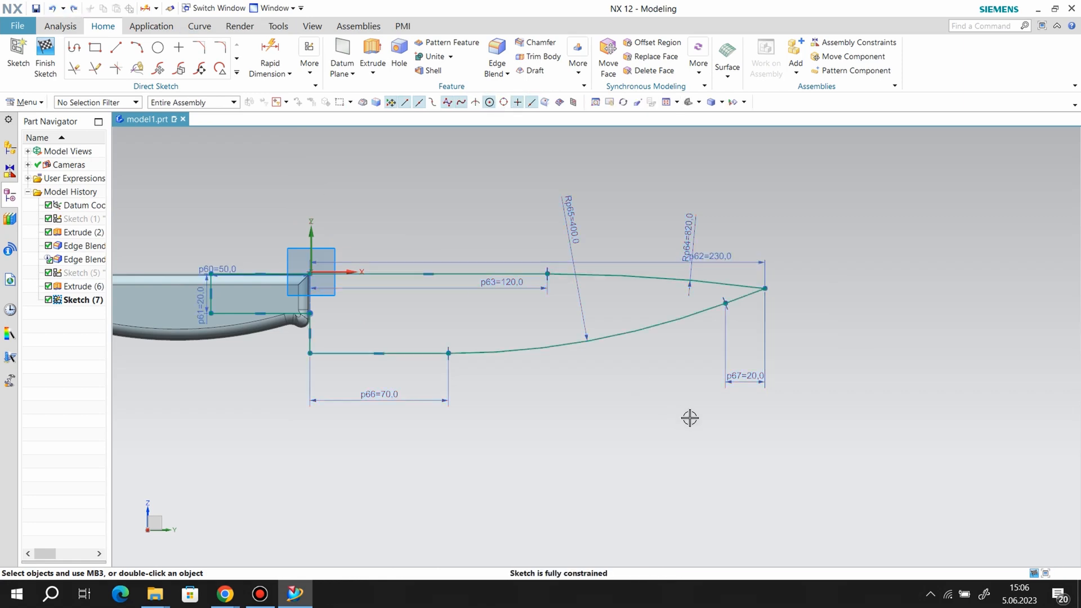
Step: Delete the 20 mm dimension at the blade tip and dimension the distance between the upper and lower horizontal blade lines as 40 mm
right_click(767, 384)
click(794, 331)
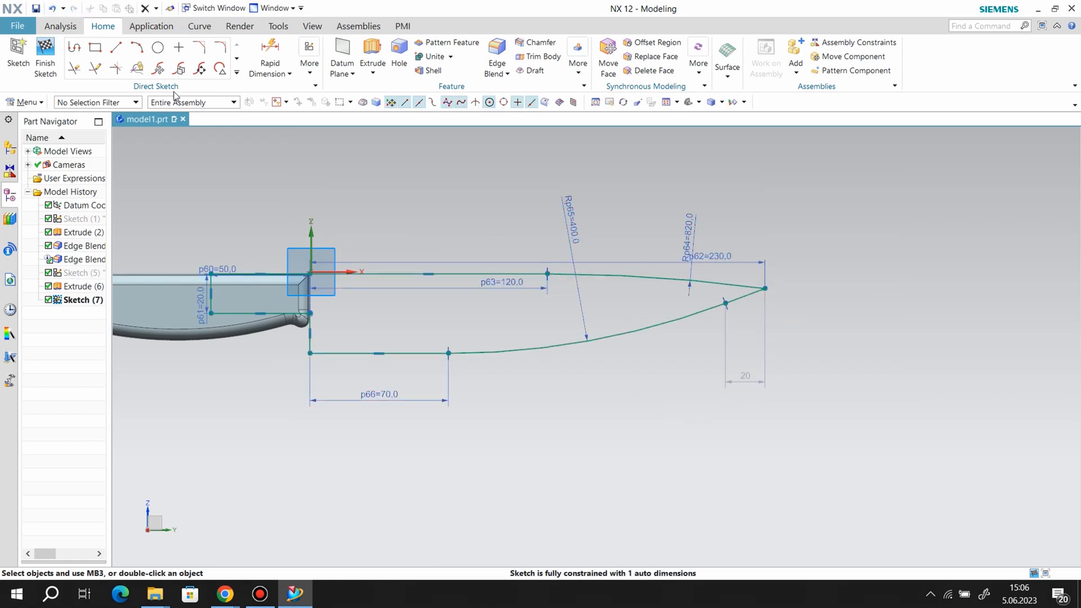
click(270, 52)
click(414, 273)
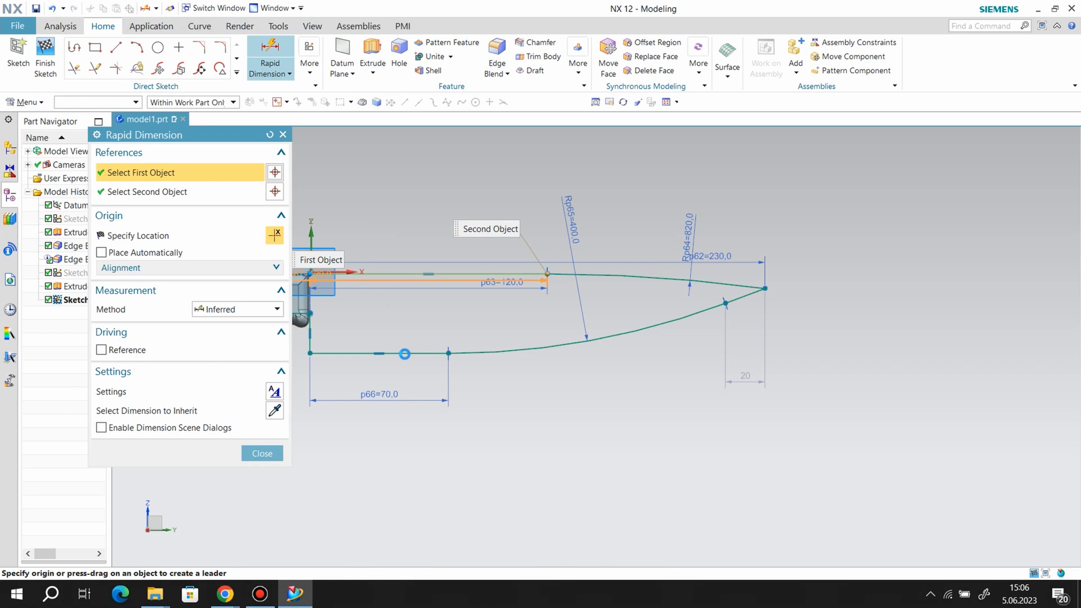
click(405, 354)
click(806, 315)
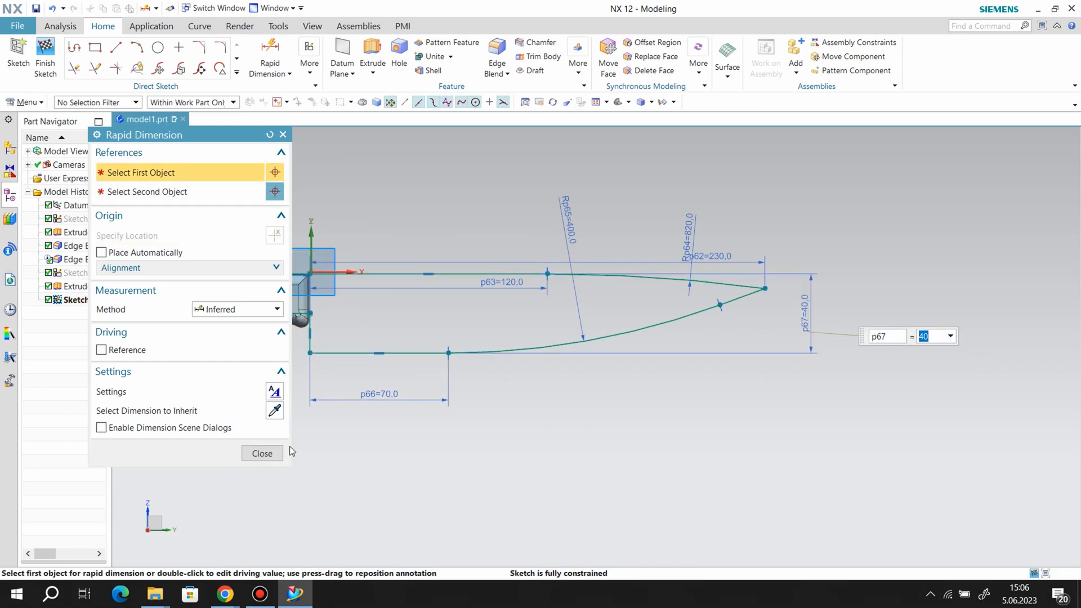
click(263, 453)
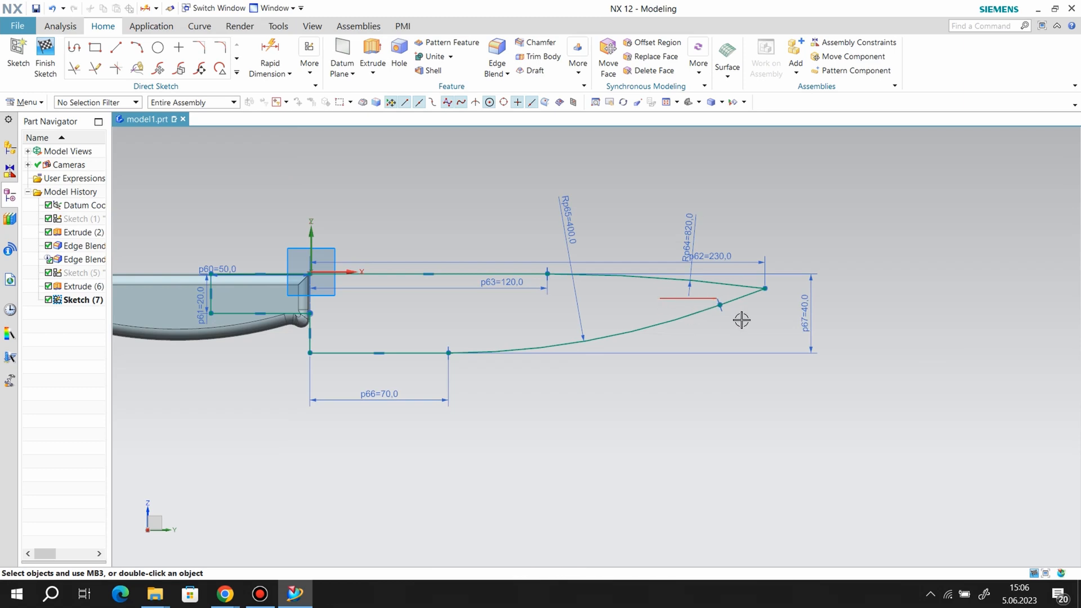
Step: Finish the sketch and extrude the blade profile with a symmetric distance of 1.5/2 mm and Boolean set to None
click(56, 66)
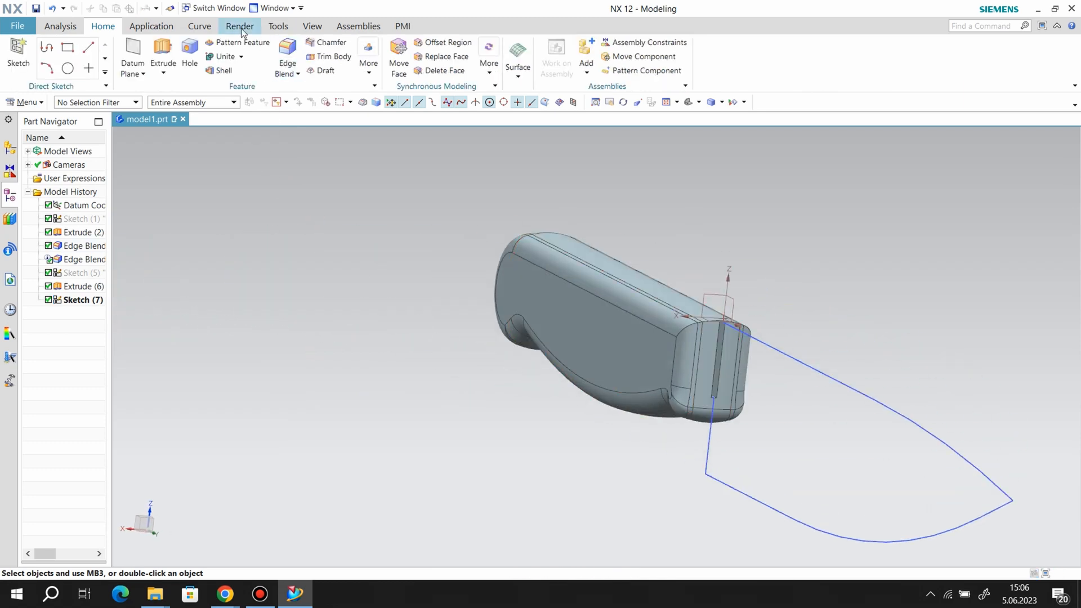
click(163, 52)
click(225, 309)
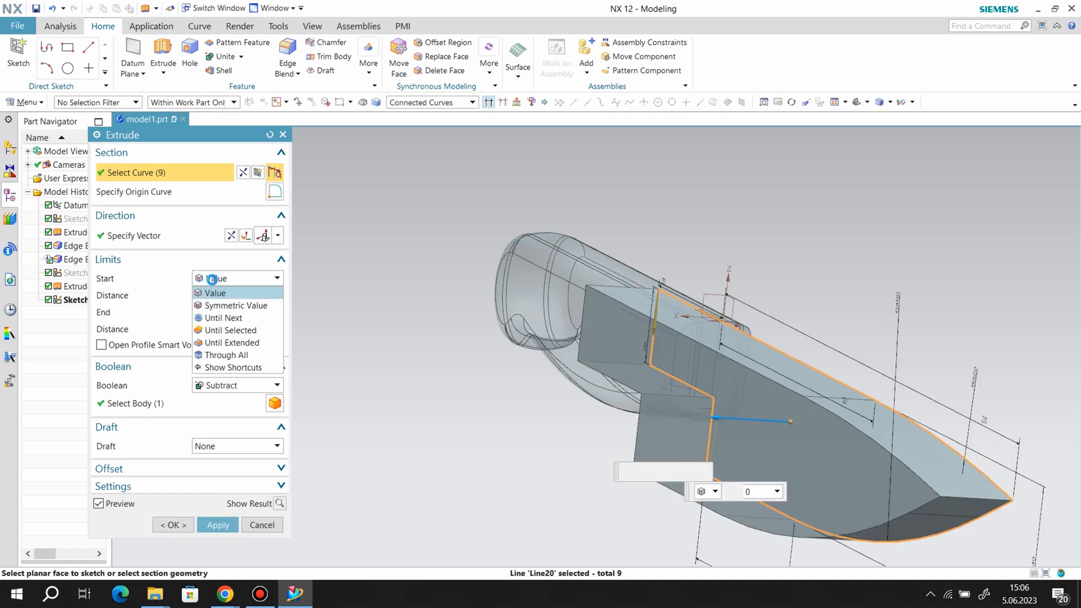
click(216, 307)
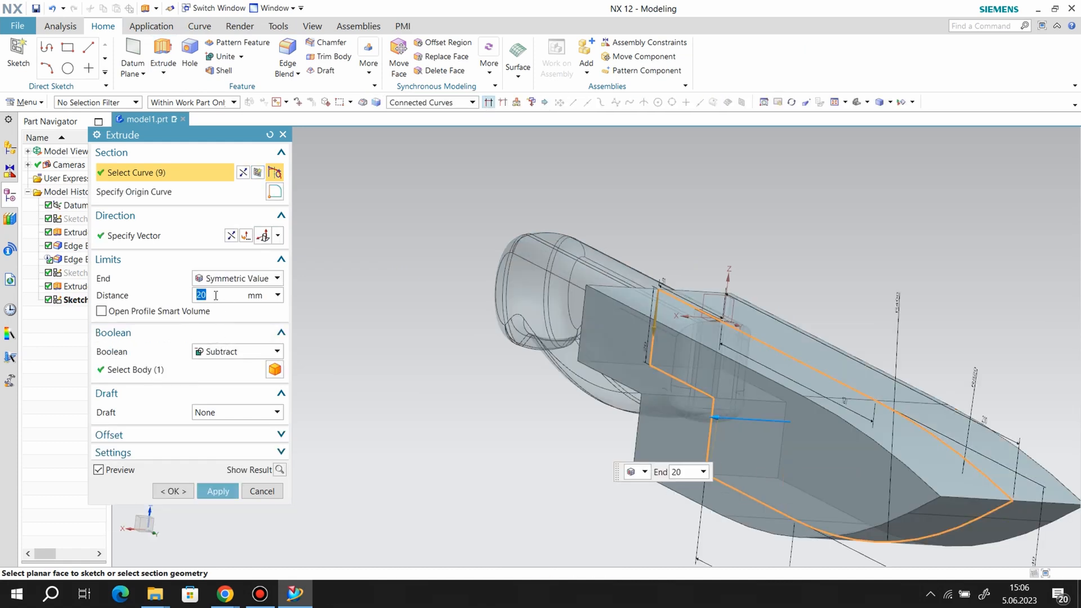
key(Return)
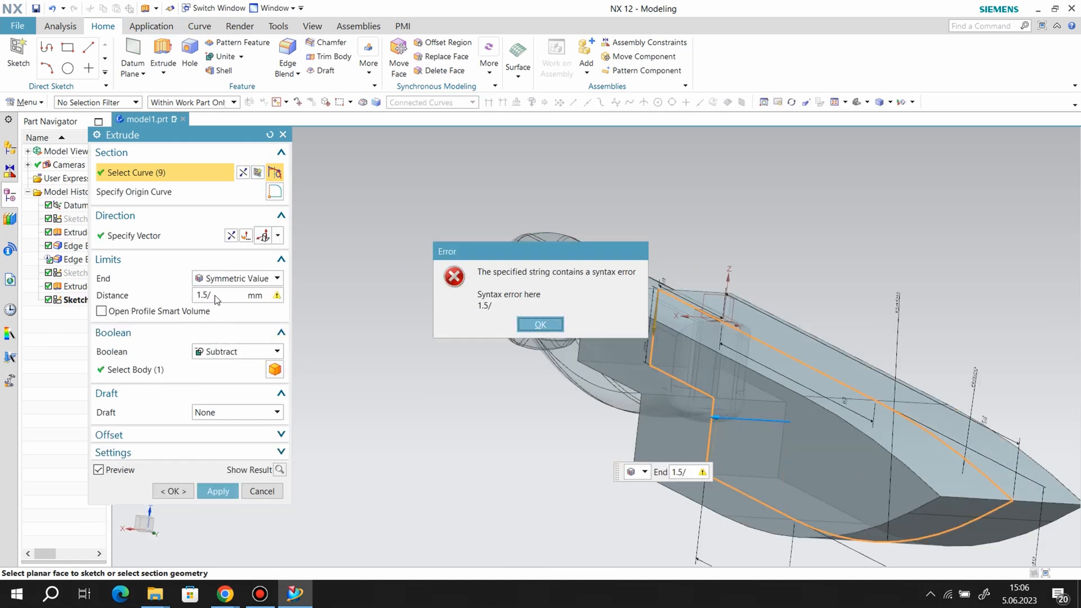
click(540, 324)
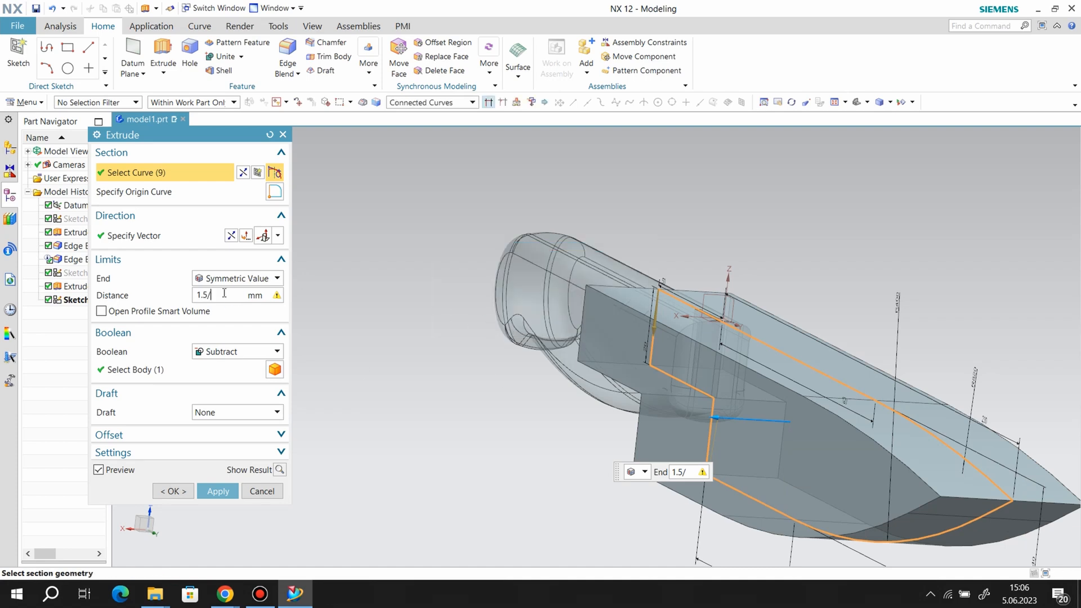
key(Return)
click(204, 352)
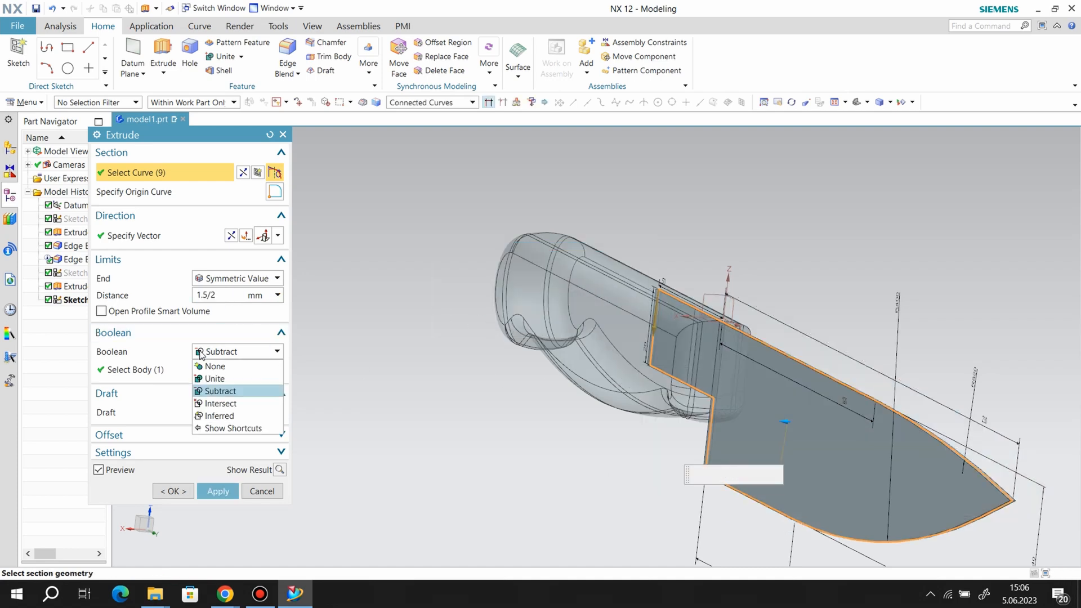
click(205, 372)
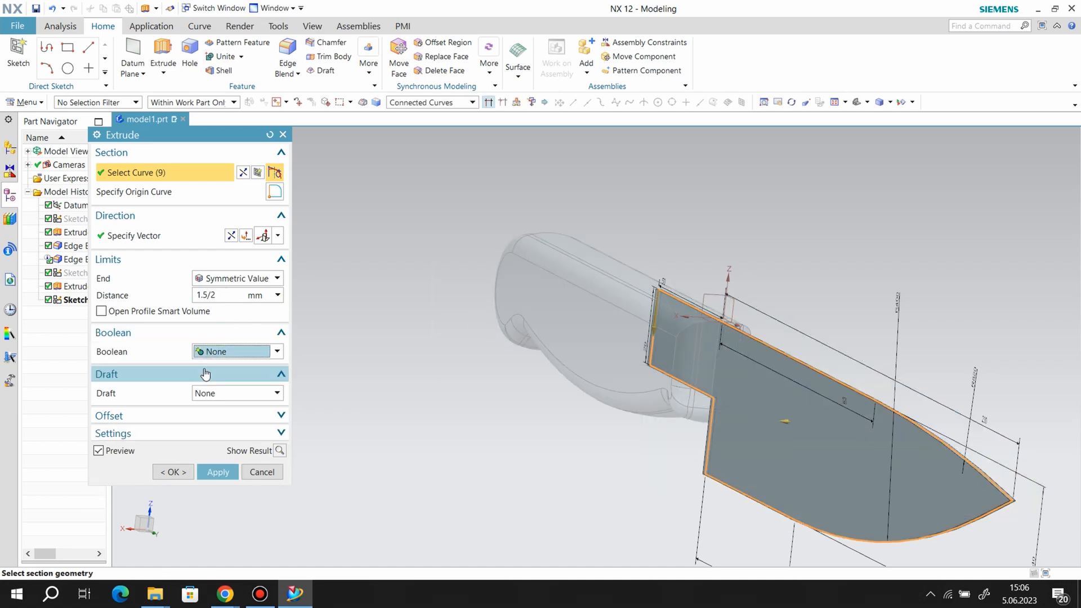
click(218, 473)
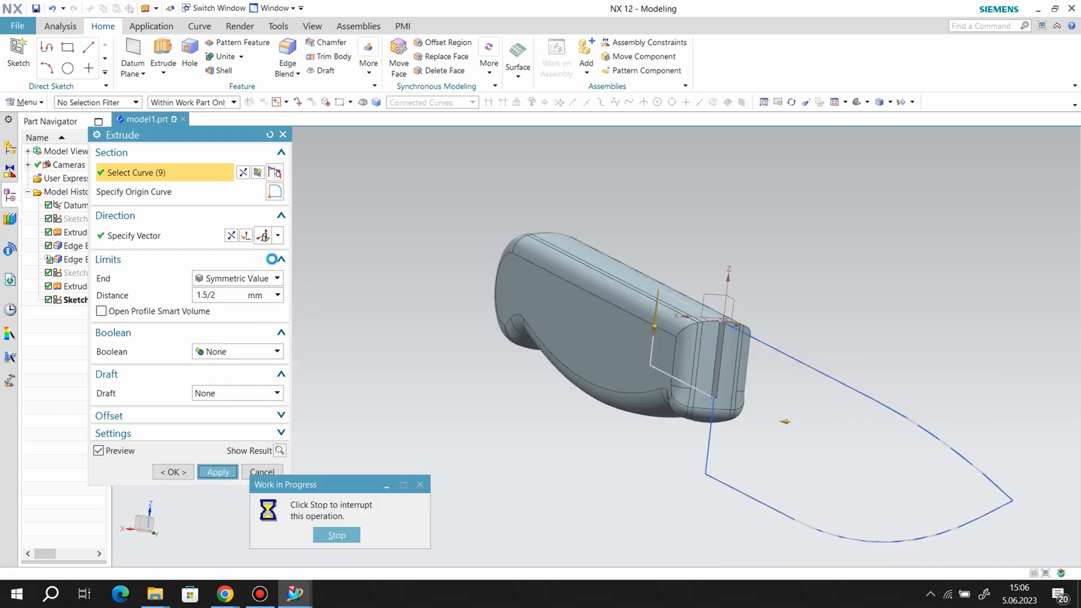
click(296, 135)
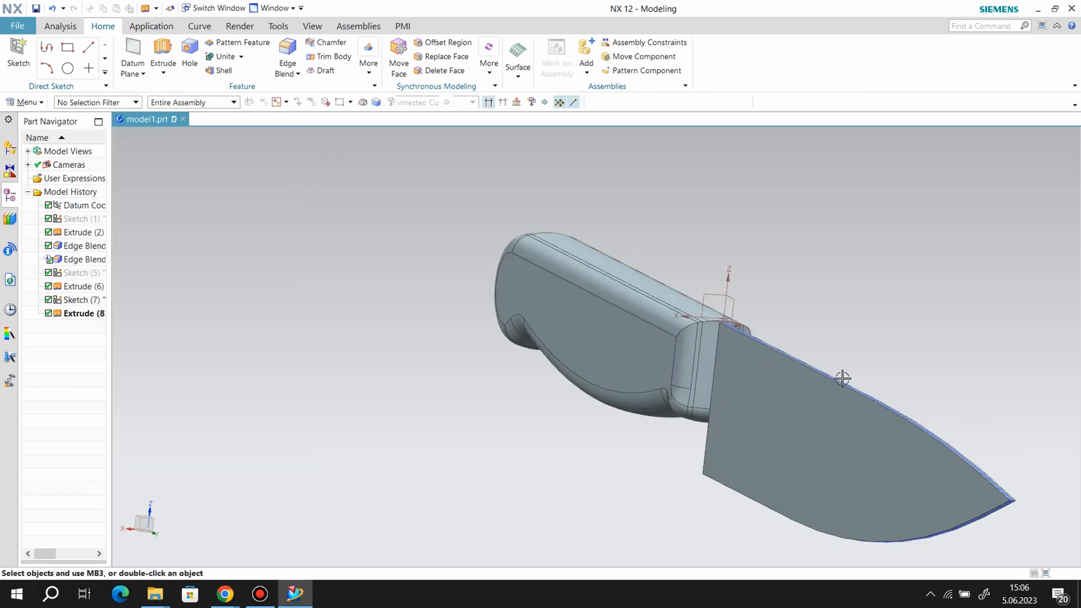
Step: Hide the blade profile sketch along the extruded blade's spine
scroll(853, 389, up, 3)
scroll(676, 304, up, 3)
right_click(584, 245)
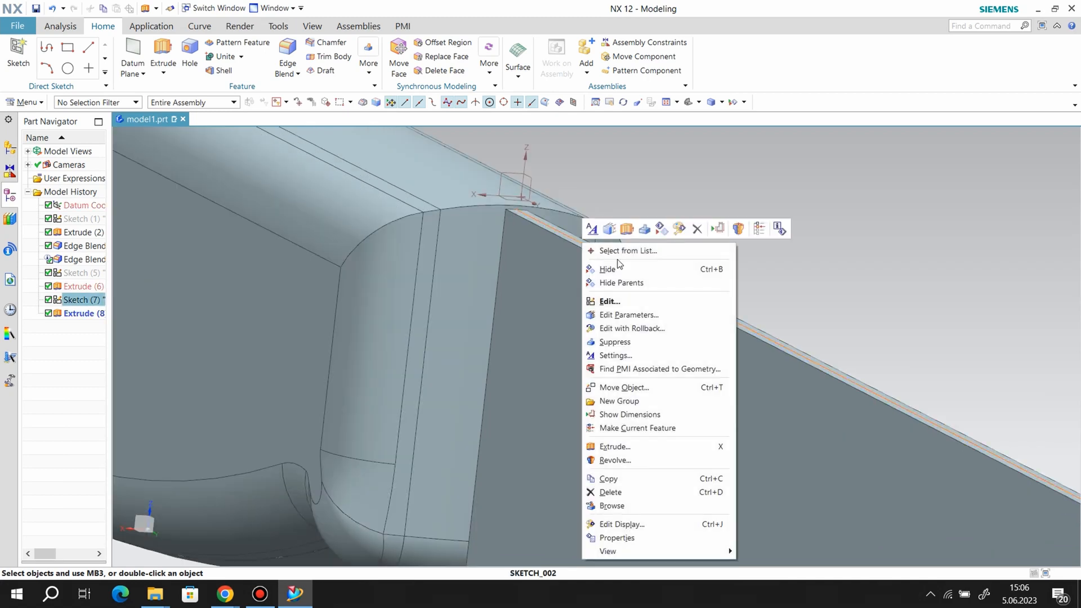
click(616, 270)
scroll(611, 367, down, 5)
mouse_move(610, 367)
middle_down()
mouse_move(623, 290)
mouse_move(607, 331)
mouse_move(634, 348)
mouse_move(609, 367)
mouse_move(630, 366)
mouse_move(638, 397)
middle_up()
scroll(849, 393, up, 3)
scroll(849, 394, down, 3)
scroll(713, 310, up, 2)
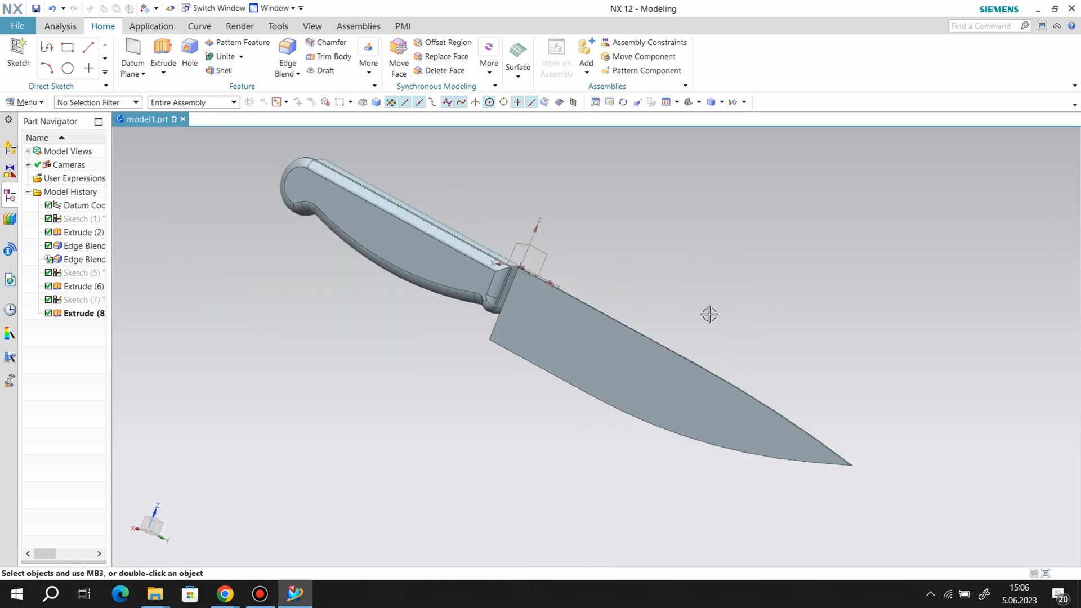
Step: Set up an asymmetric chamfer with Distance 1 of 1.2 mm and Distance 2 of 0.75 mm
middle_drag(620, 311, 688, 276)
scroll(601, 339, up, 3)
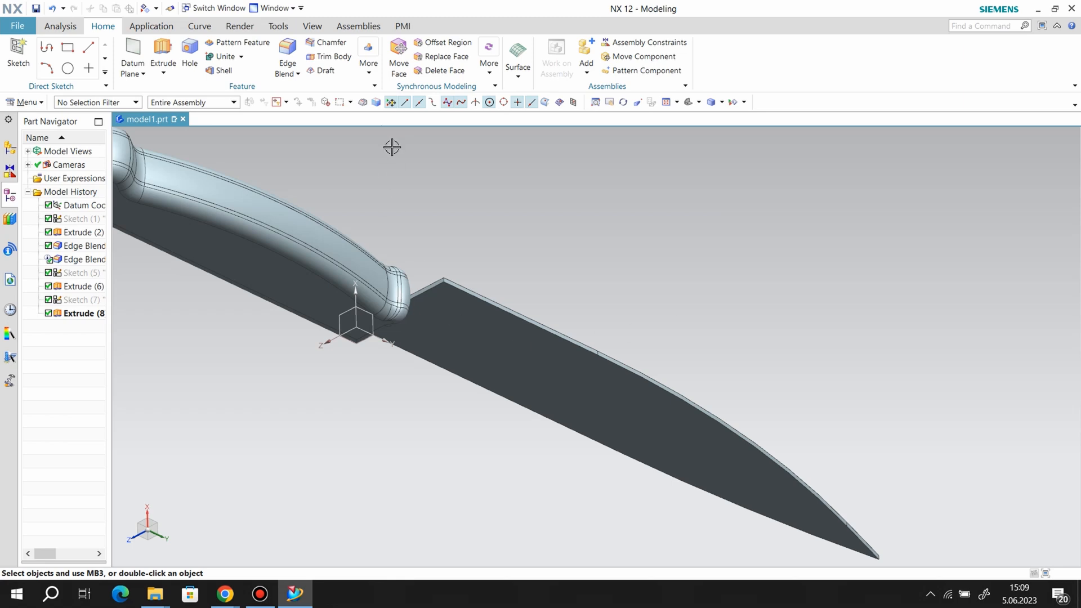
click(335, 47)
click(220, 216)
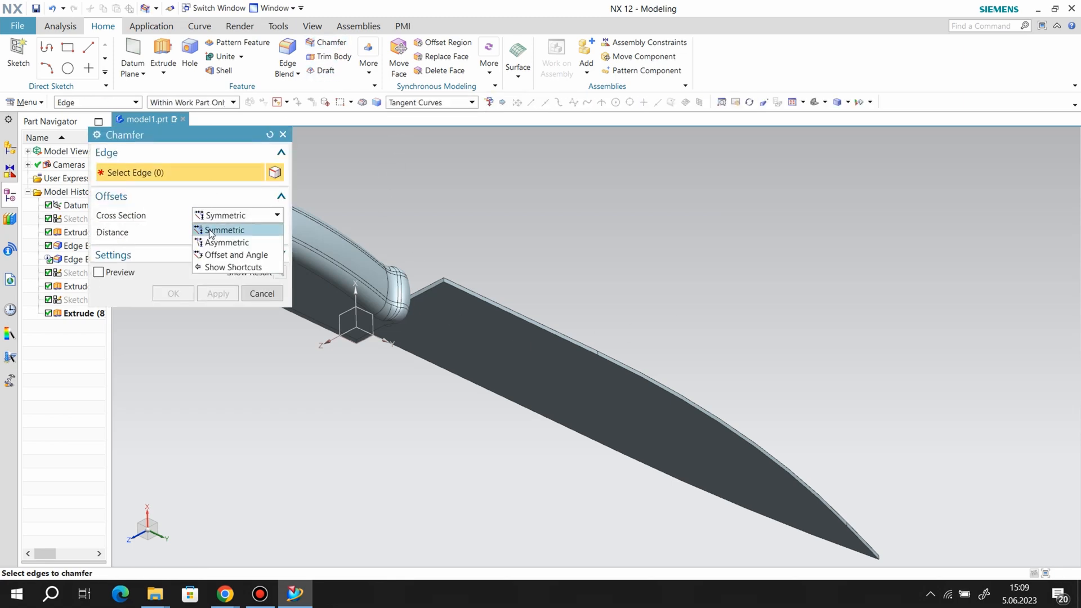
click(223, 242)
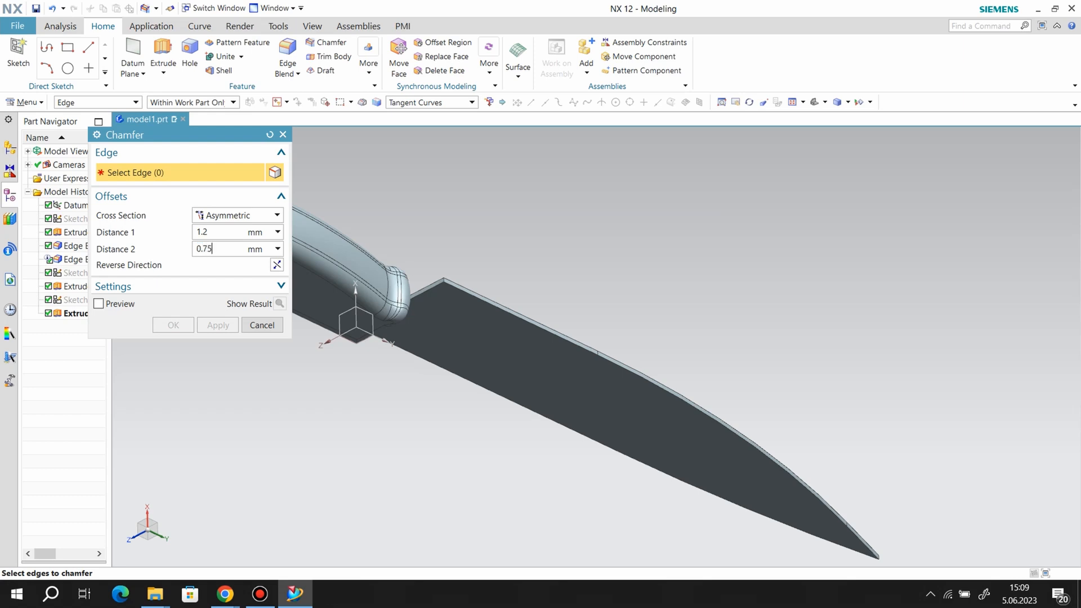
Step: Select the tangent edges along the far side of the blade's cutting edge for the chamfer and enable the preview
scroll(543, 301, down, 1)
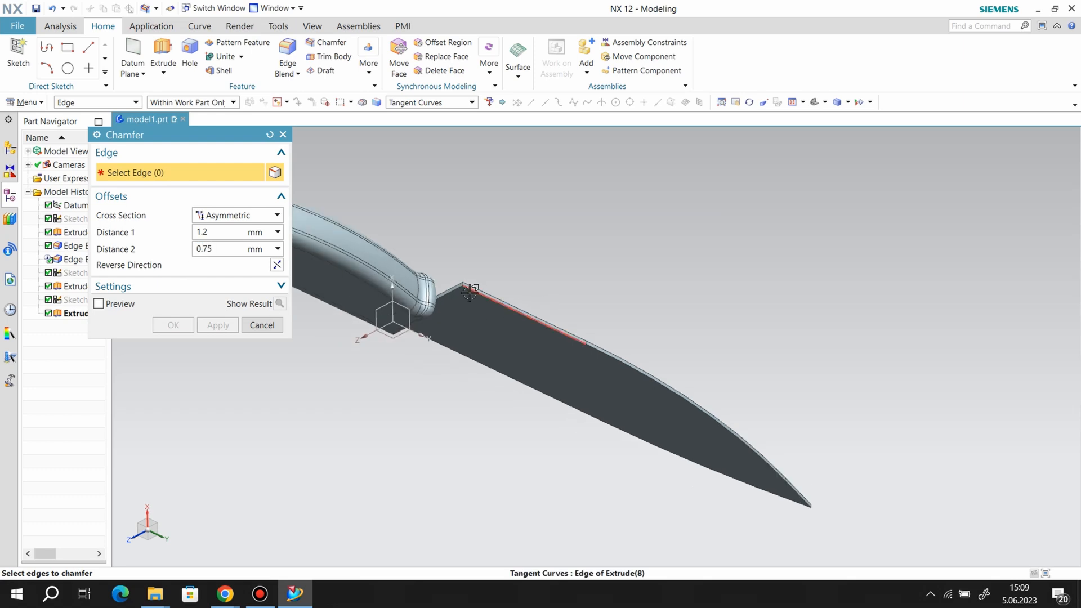
scroll(475, 292, up, 8)
click(454, 235)
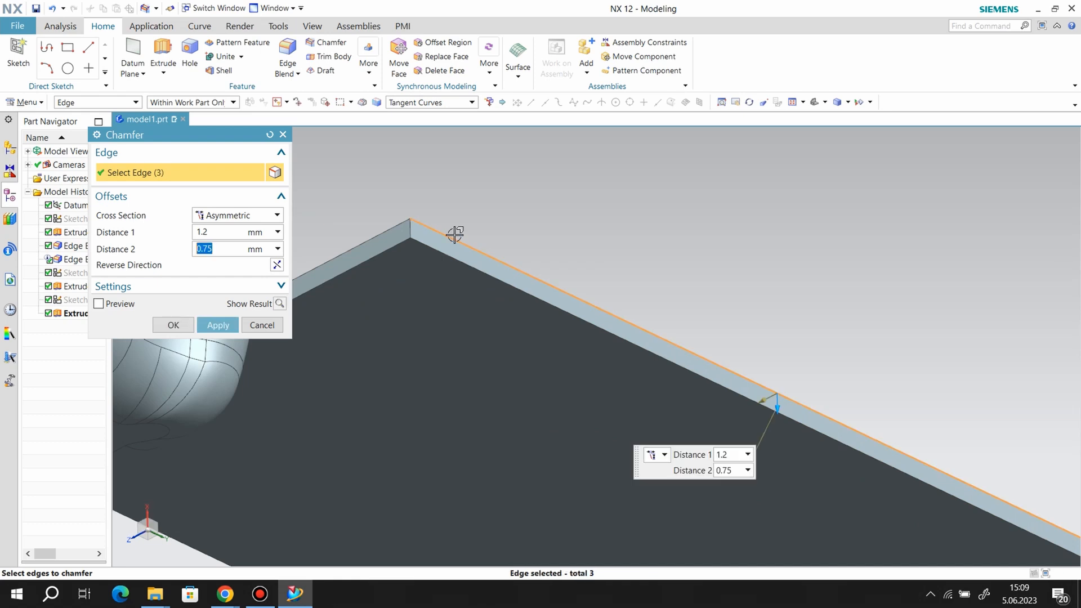
scroll(644, 367, down, 7)
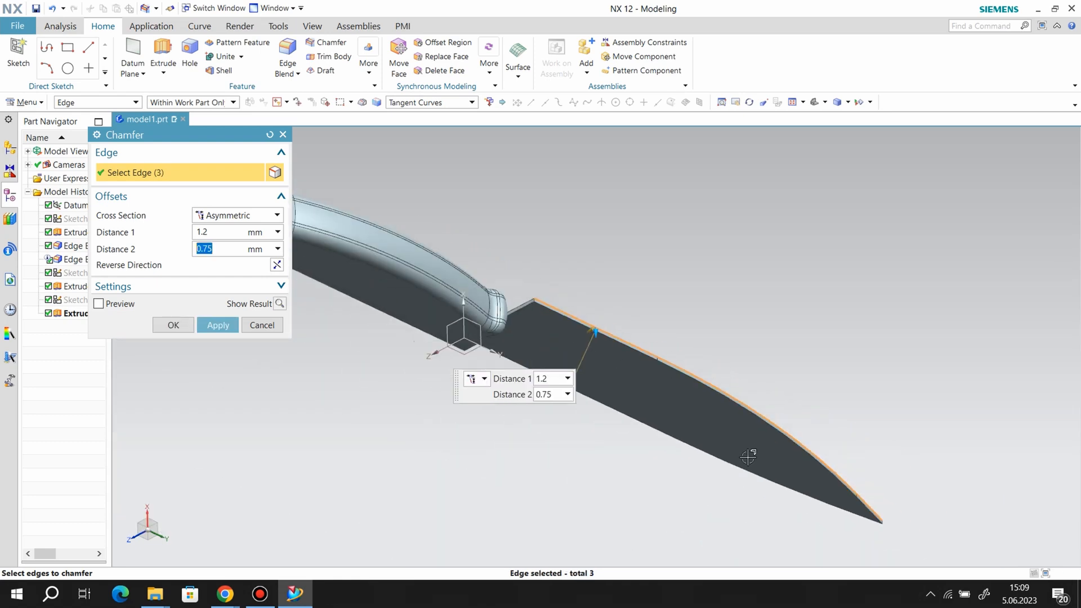
click(100, 303)
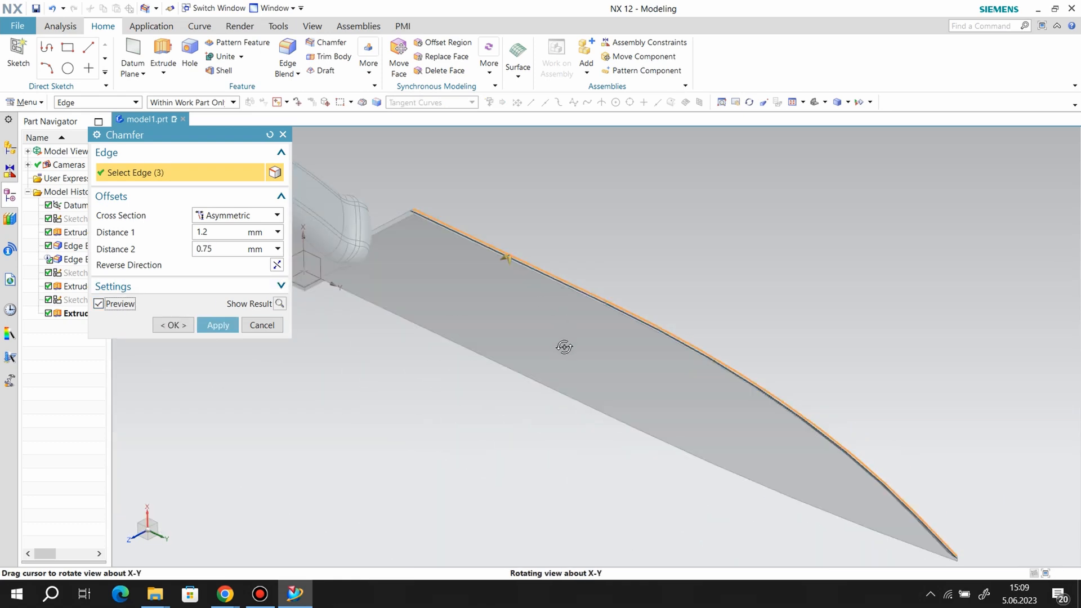
middle_drag(561, 344, 587, 355)
scroll(514, 333, up, 6)
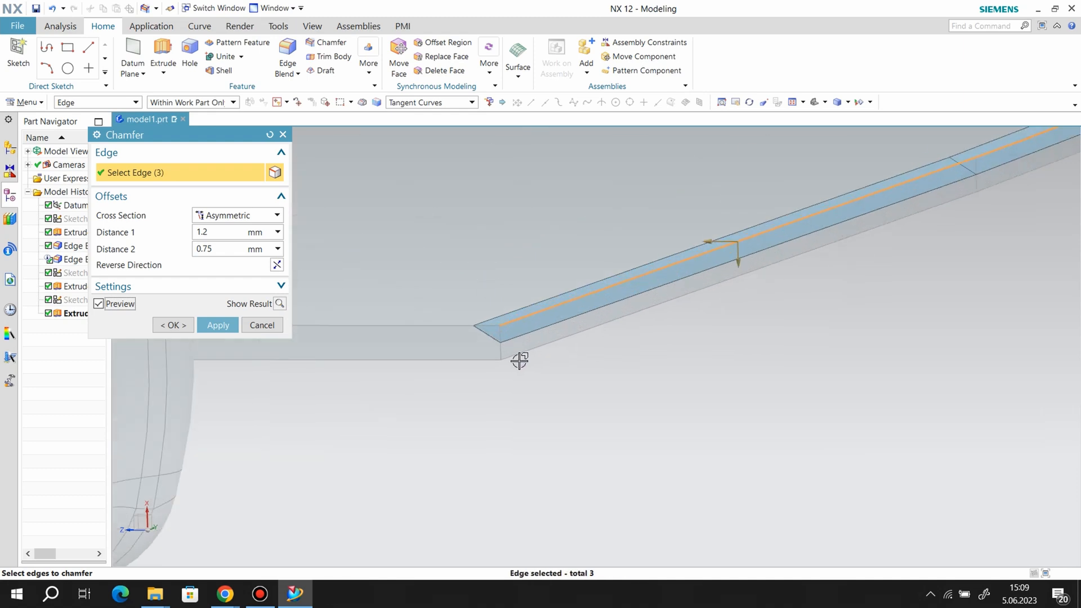
click(516, 359)
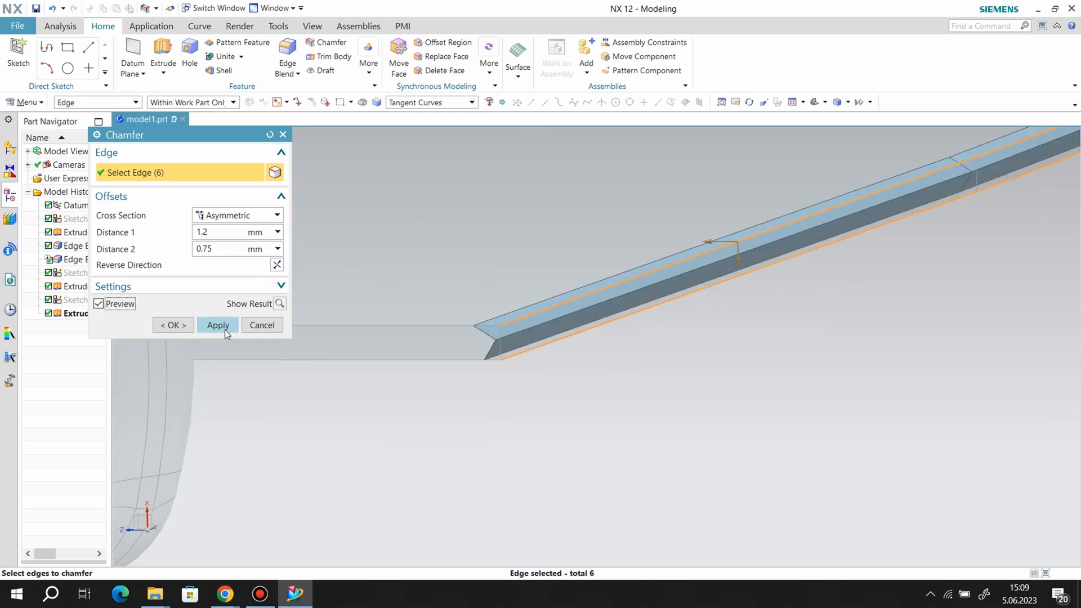
middle_drag(379, 355, 517, 374)
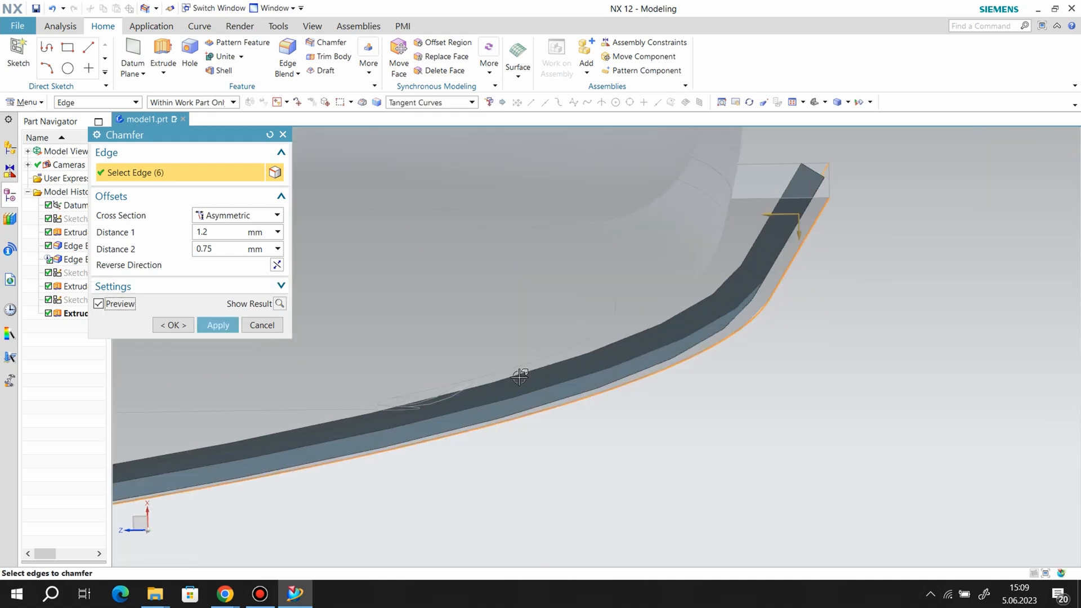
middle_drag(756, 370, 738, 377)
scroll(562, 331, up, 5)
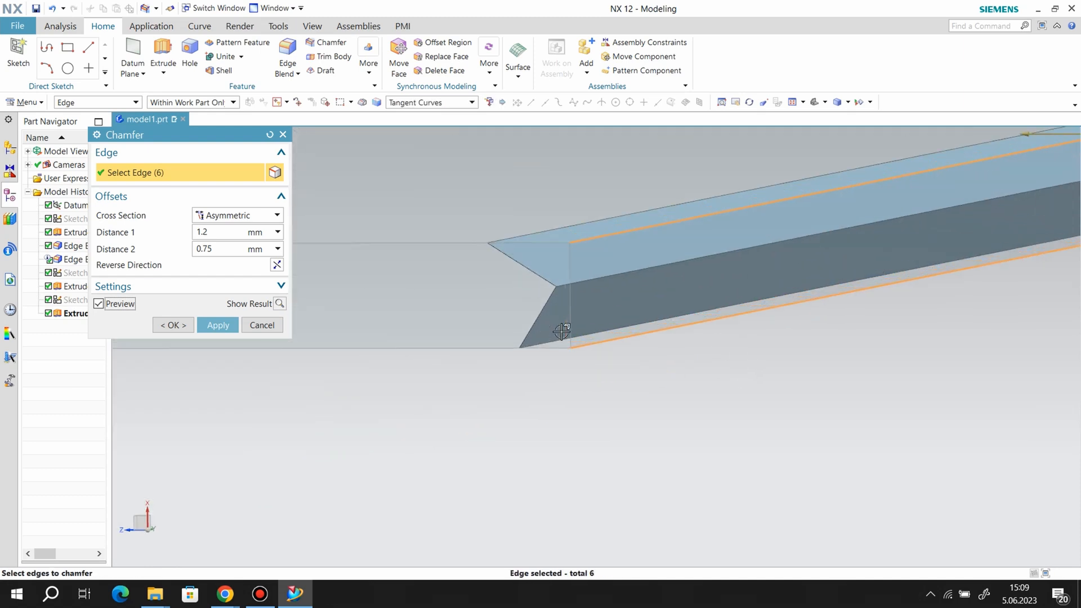
shift+click(618, 340)
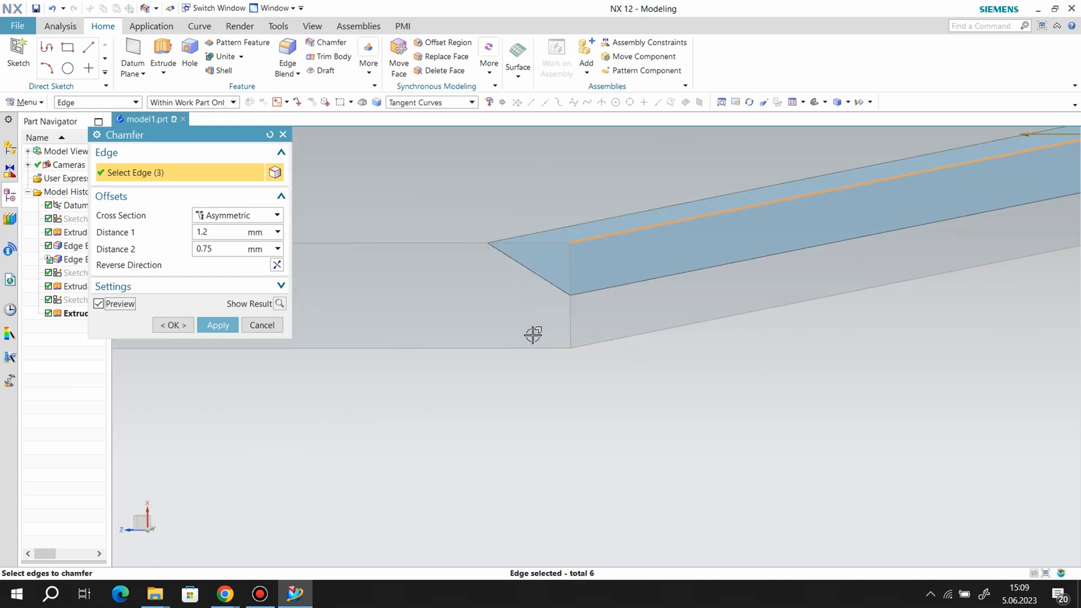
Step: Apply the chamfer to the selected edges and chamfer the cutting edge's opposite tangent edges with the offset direction reversed
click(228, 328)
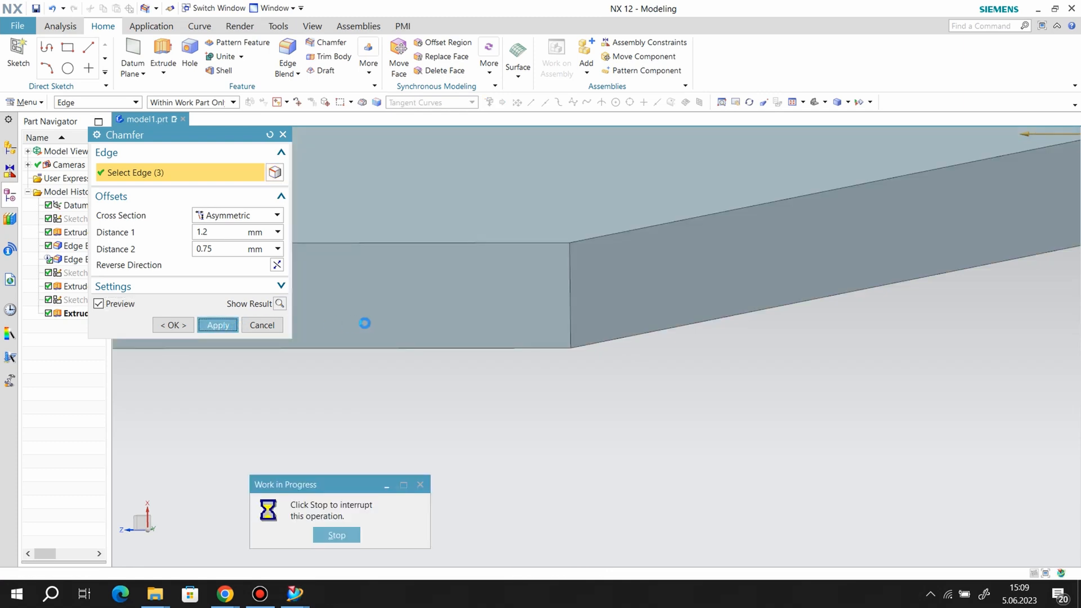
click(611, 345)
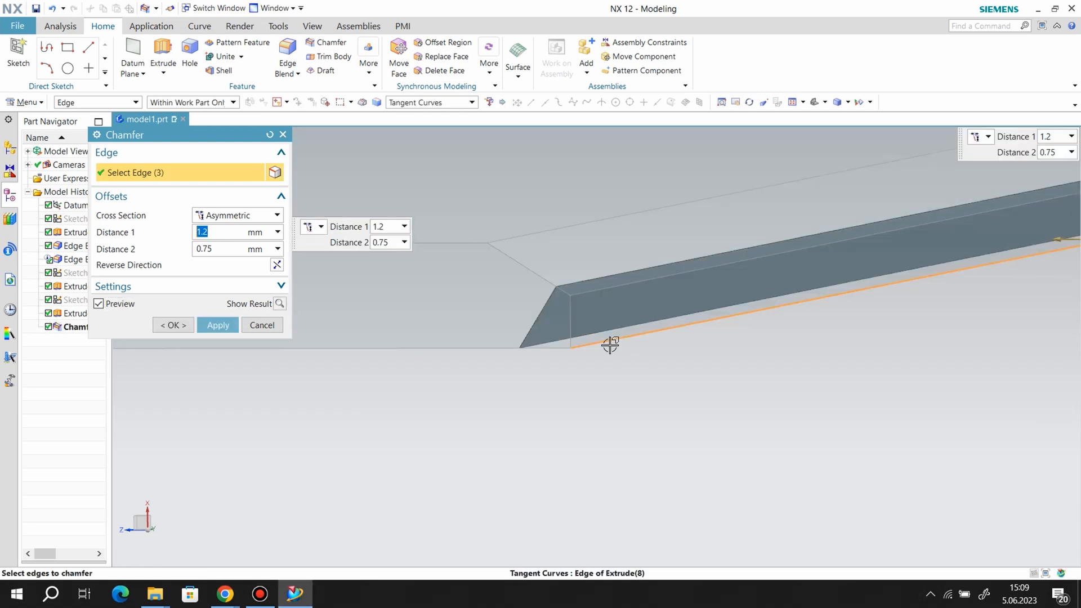
click(276, 264)
click(218, 325)
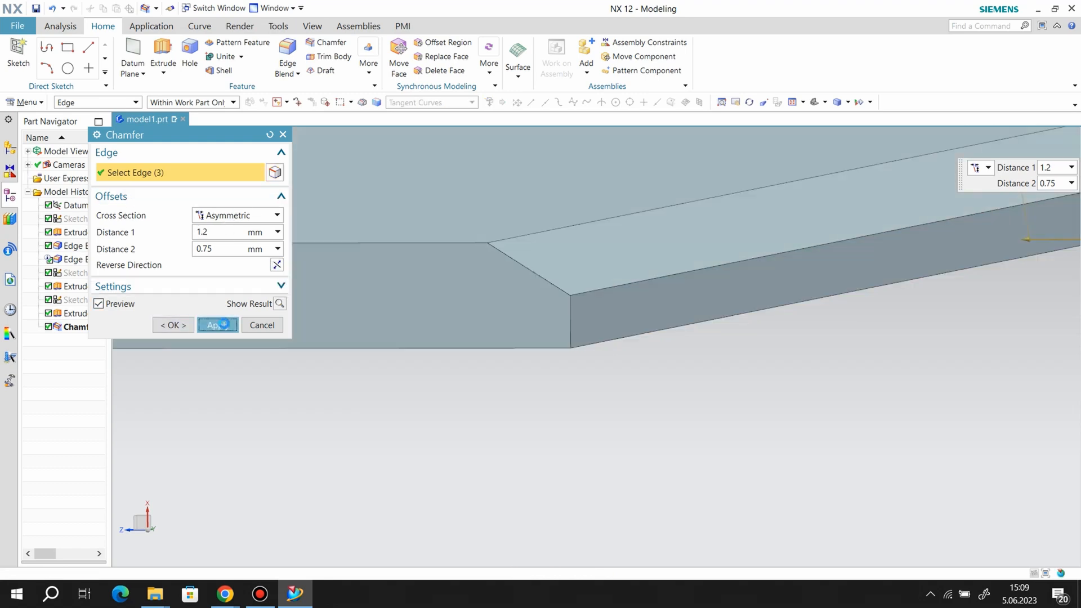
scroll(523, 369, up, 3)
scroll(522, 369, down, 5)
middle_drag(625, 362, 566, 394)
scroll(593, 397, down, 5)
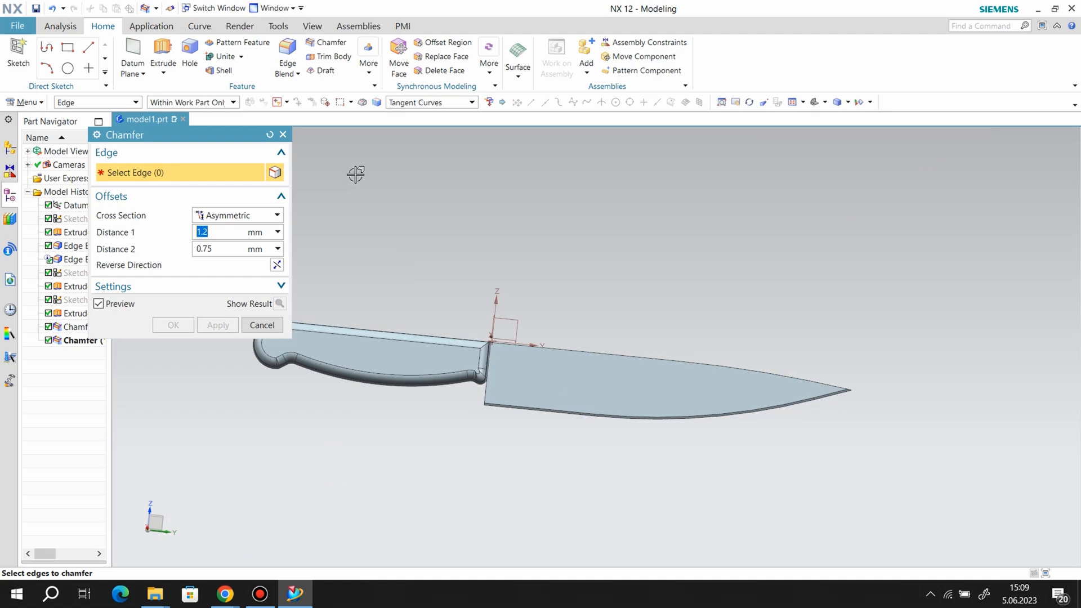
click(284, 134)
Step: Set the handle body's display color to Charcoal Gray
middle_drag(625, 352, 657, 370)
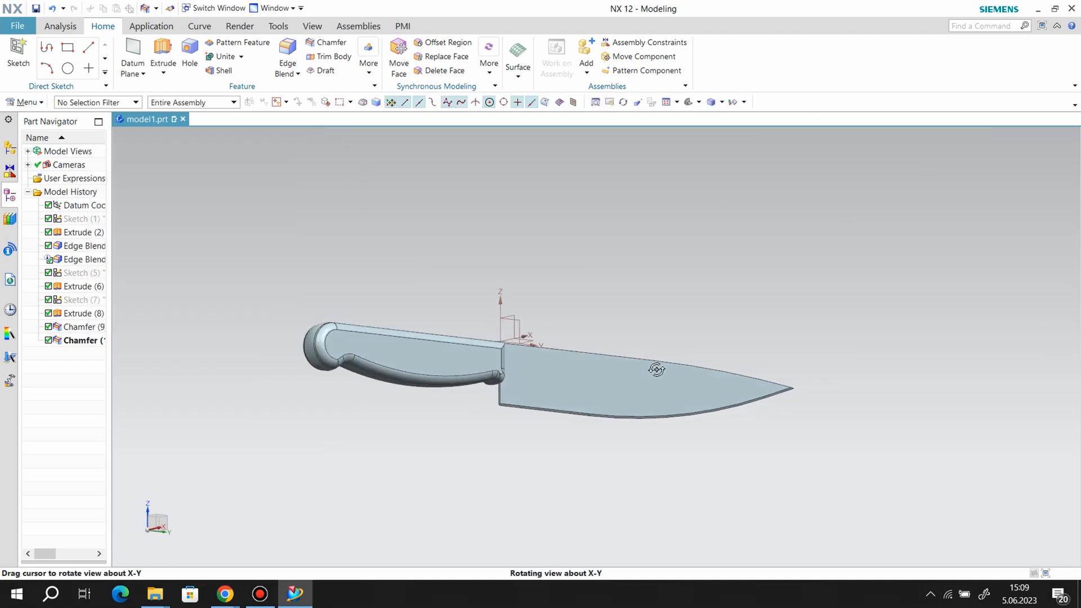
click(35, 103)
mouse_move(21, 133)
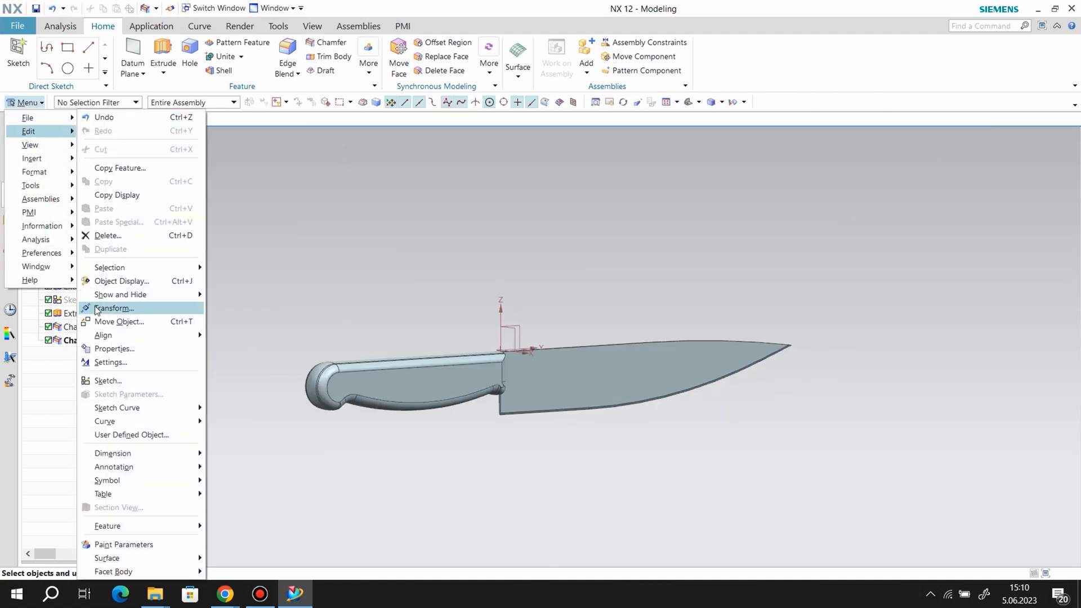
click(127, 281)
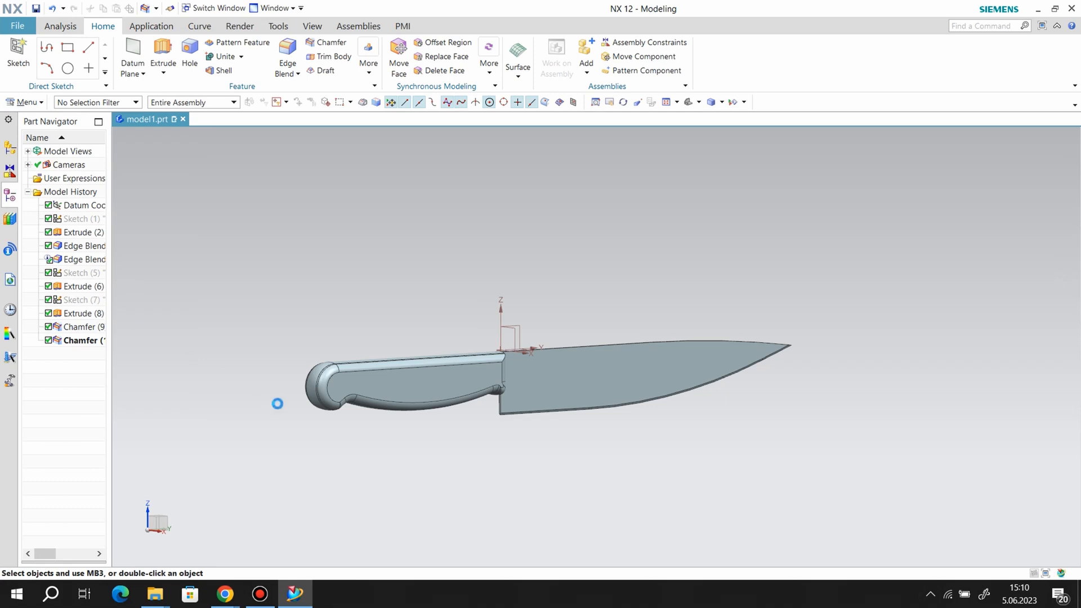
click(378, 389)
click(218, 372)
click(262, 212)
click(144, 211)
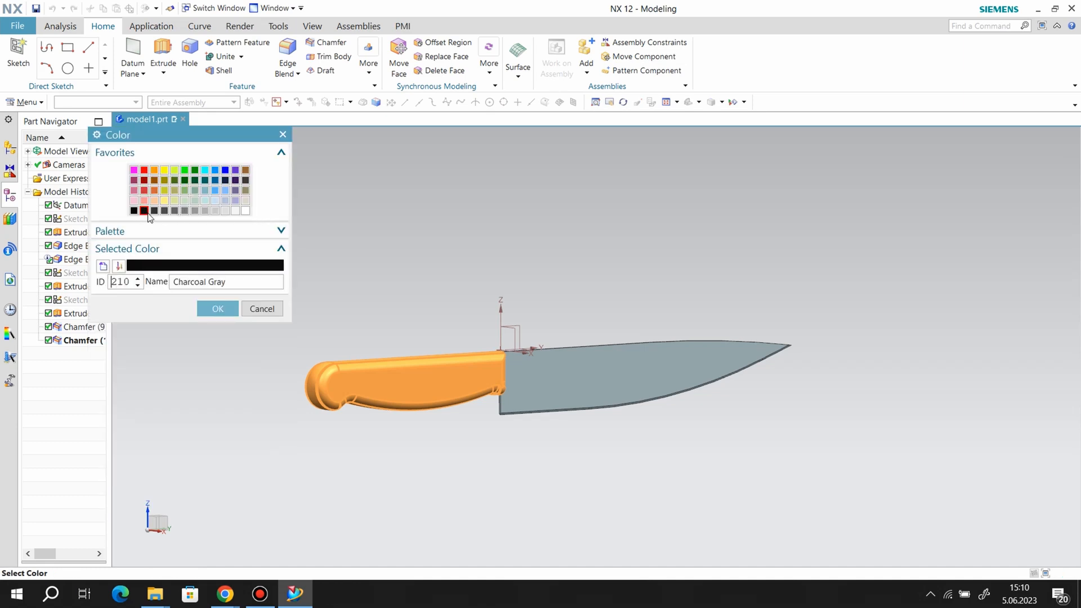
click(204, 310)
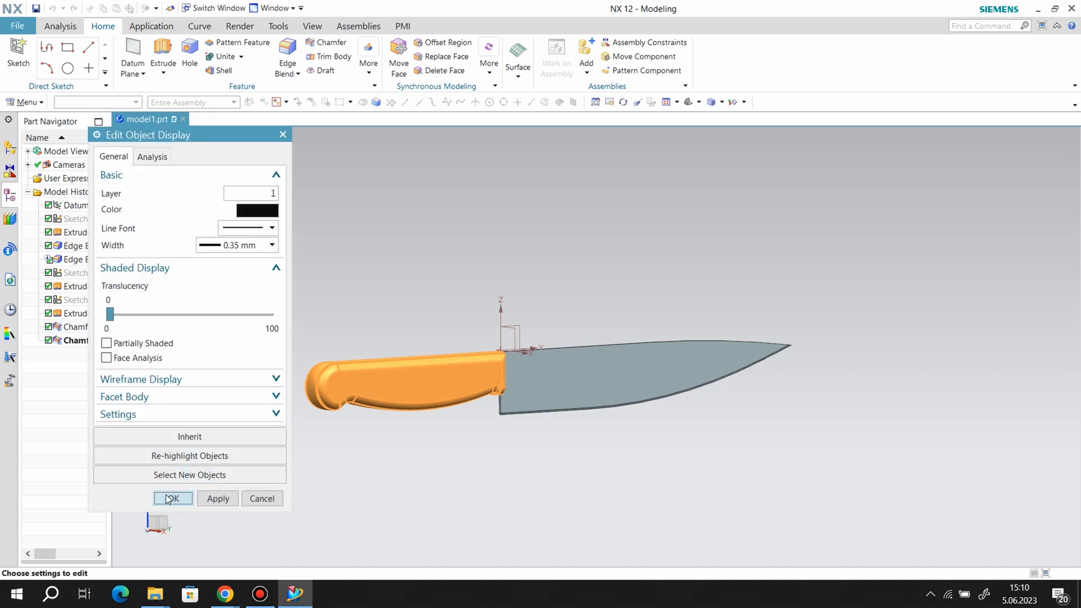
click(169, 499)
Step: Change the blade body's display color to a medium neutral gray from the favorite colors
click(24, 102)
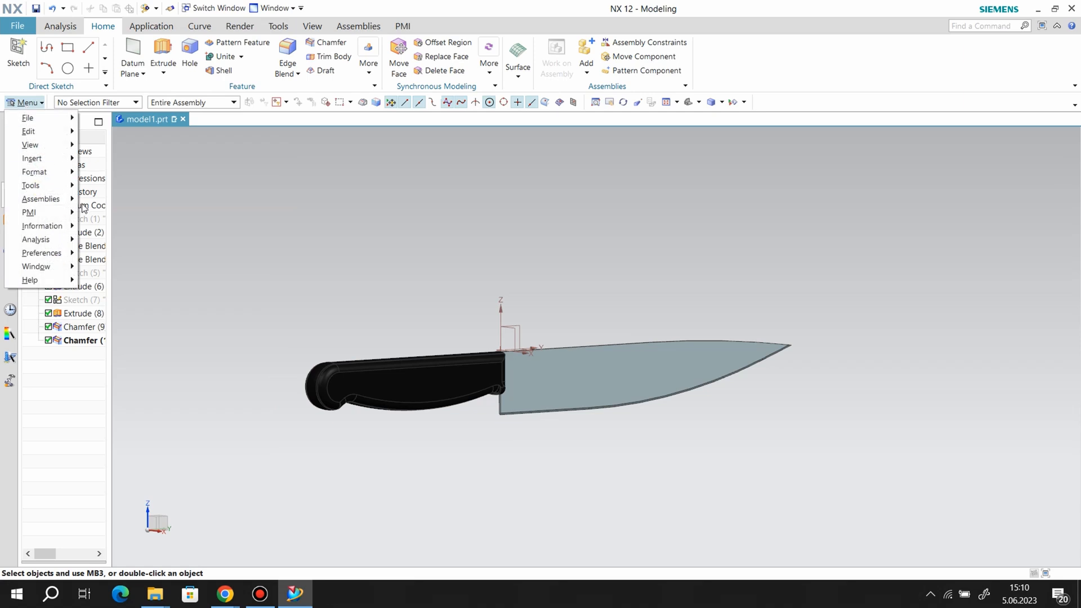
mouse_move(38, 130)
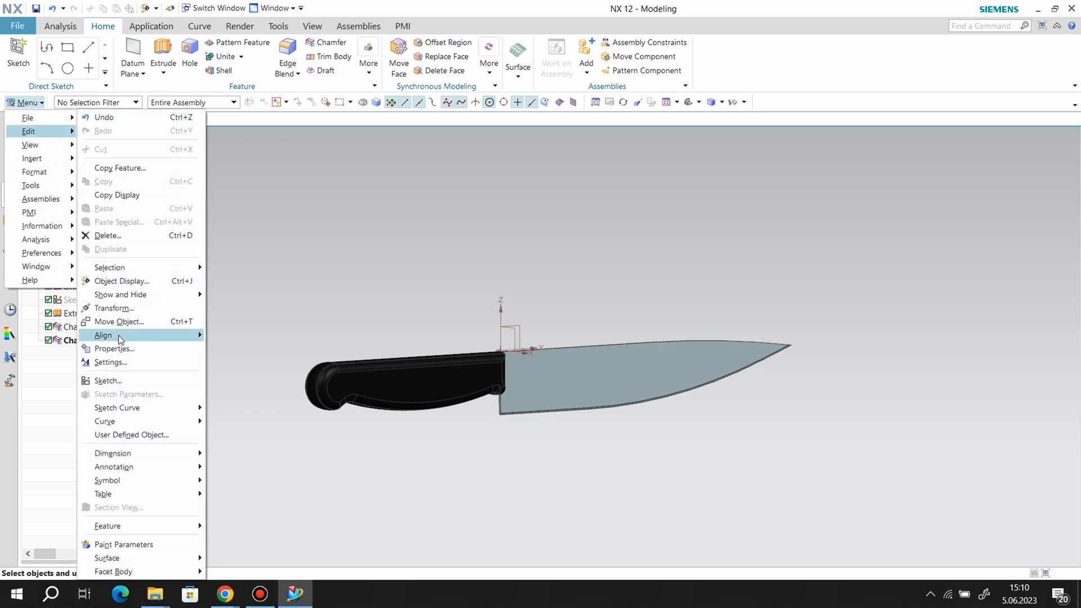
click(113, 280)
click(569, 403)
click(217, 372)
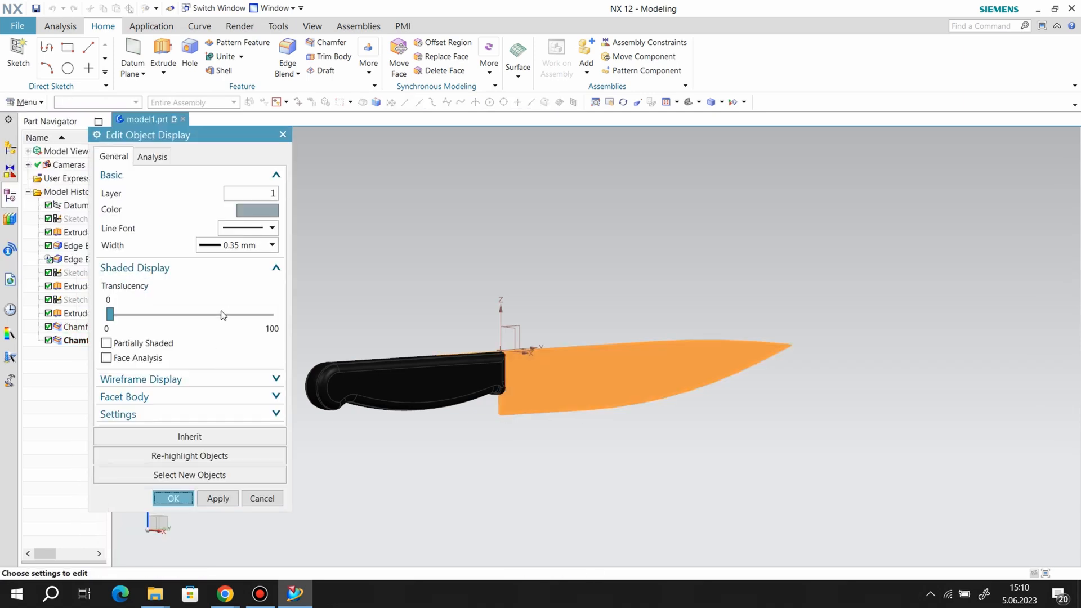
click(256, 210)
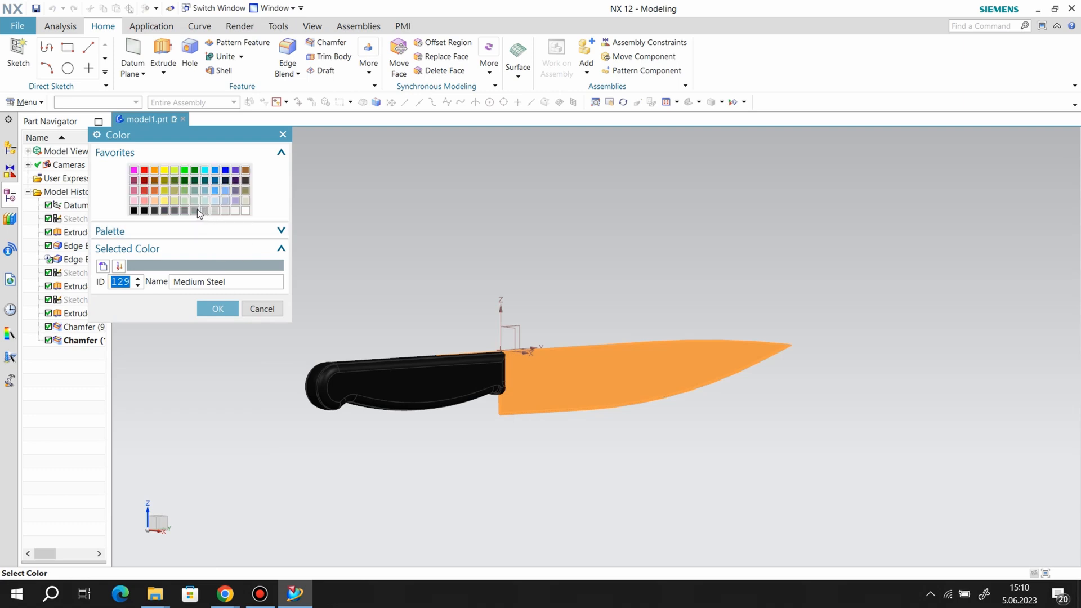
click(212, 309)
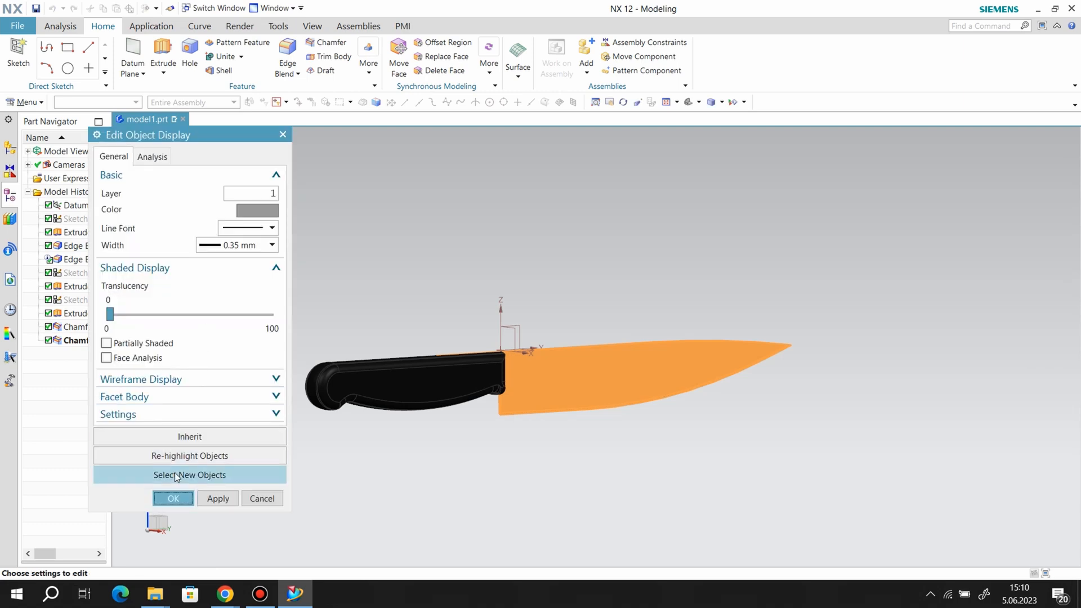
click(180, 499)
Step: Recolor the handle body in a dark gray slightly lighter than Charcoal Gray
click(25, 103)
mouse_move(31, 132)
click(121, 280)
click(366, 383)
click(214, 372)
click(257, 210)
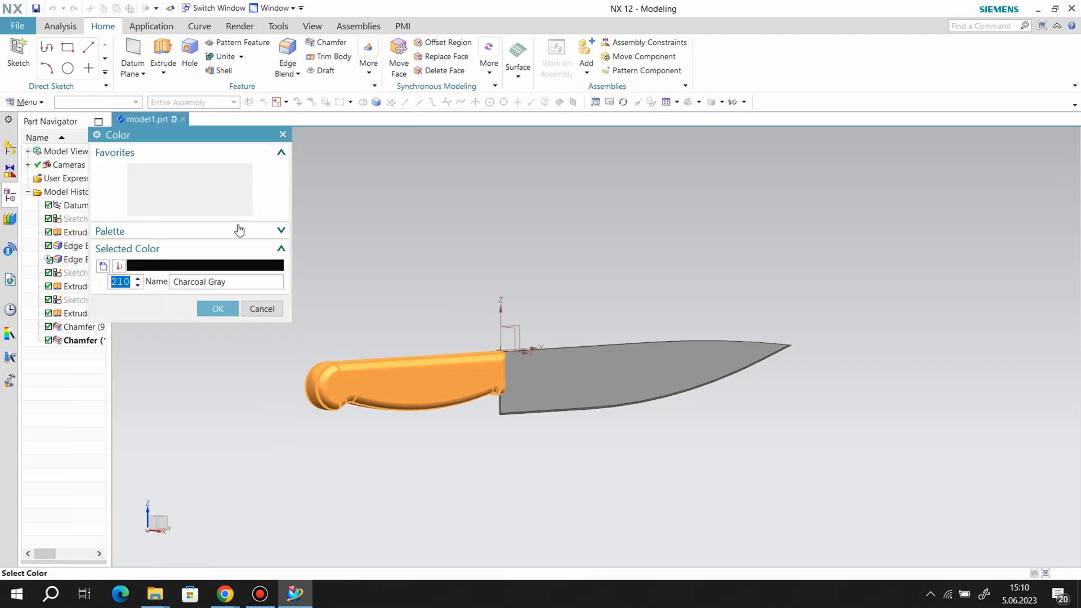
click(219, 314)
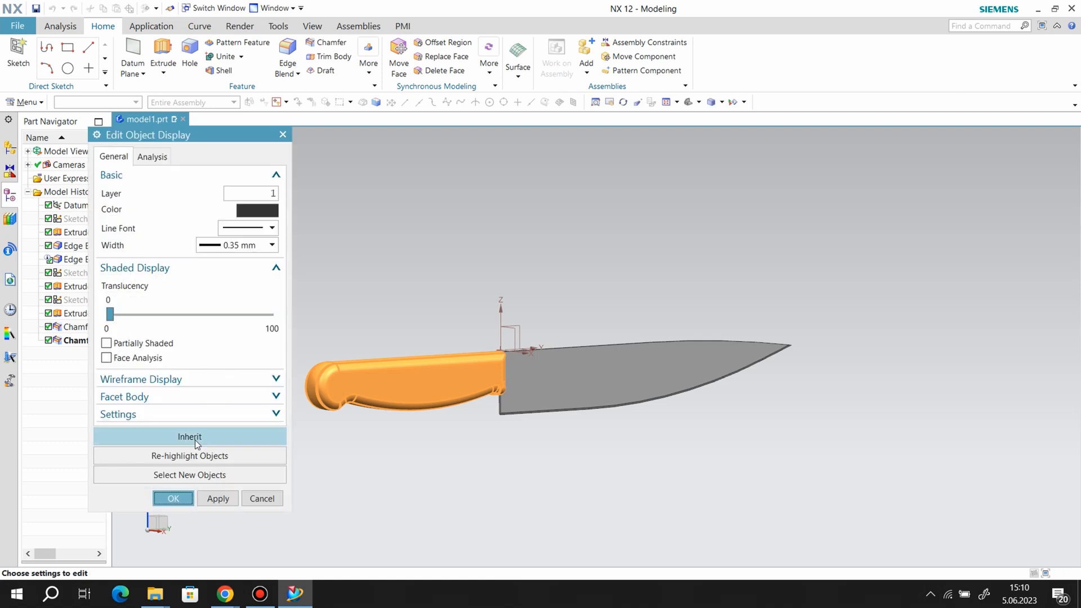
click(176, 497)
Step: Hide the datum coordinate system at the junction of handle and blade
right_click(507, 313)
click(452, 281)
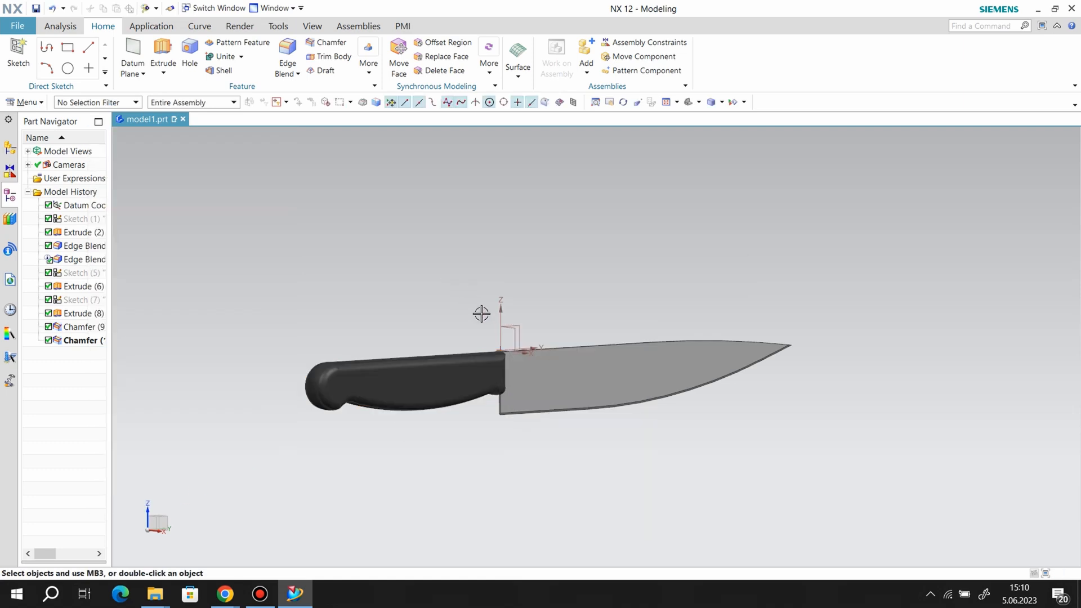
right_click(497, 328)
click(529, 90)
Step: Examine the finished knife's handle and blade from several angles
scroll(458, 401, up, 3)
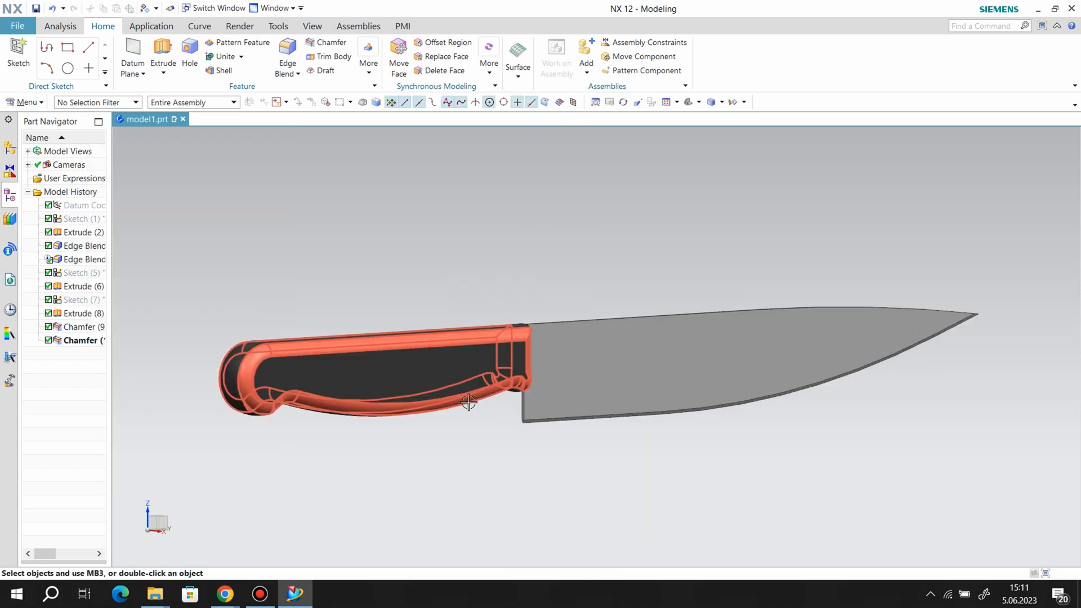
middle_drag(652, 441, 592, 394)
scroll(471, 357, down, 2)
mouse_move(471, 357)
middle_down()
mouse_move(709, 483)
mouse_move(455, 354)
middle_up()
middle_drag(893, 484, 620, 355)
middle_drag(833, 414, 655, 374)
middle_drag(649, 488, 745, 428)
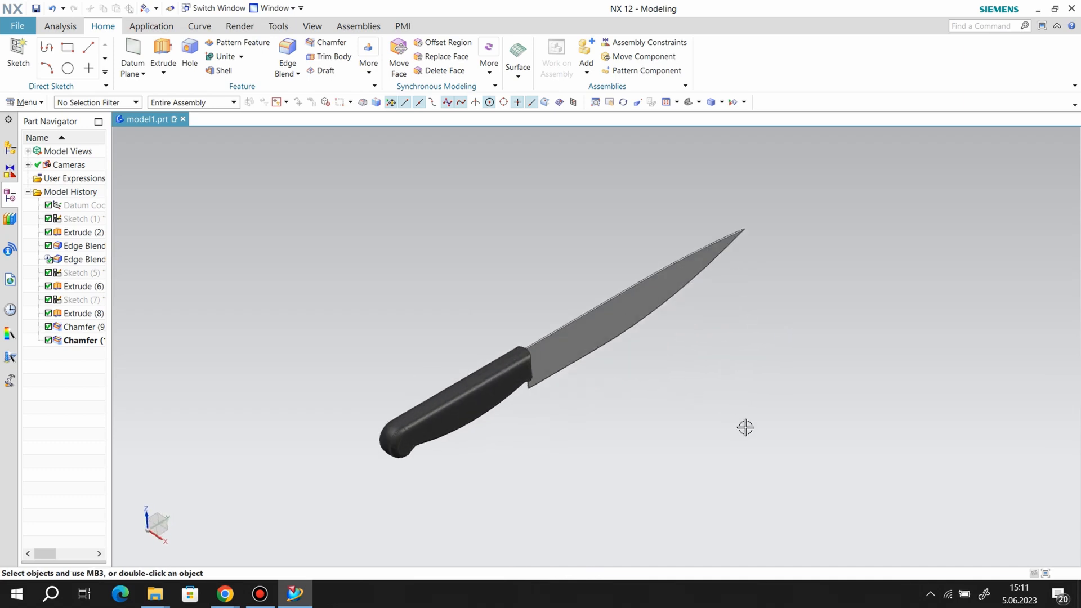